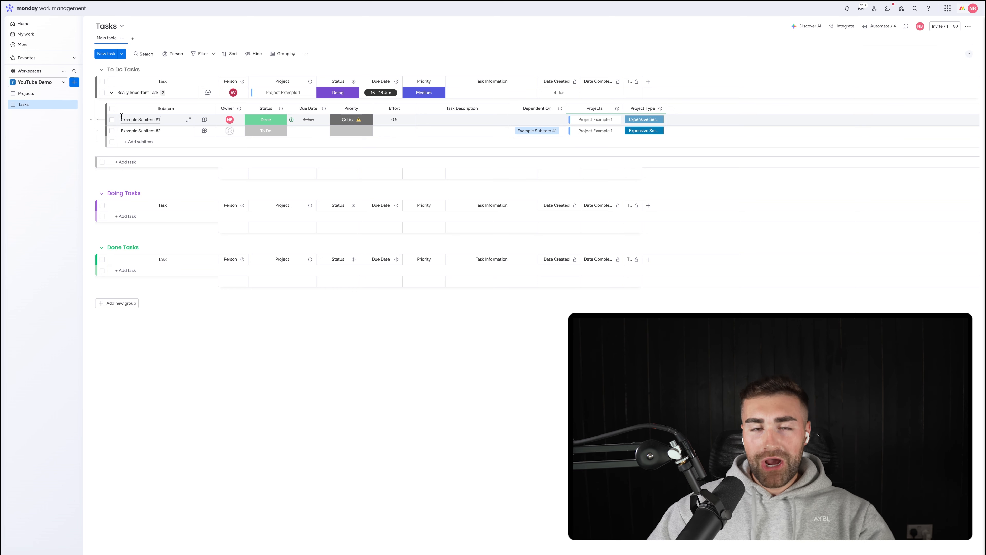
Post a checklist update on Example Subitem #1 with items "this is a task", "this is also a task" and "and this is final checklist task".
click(205, 119)
click(870, 81)
click(918, 82)
text(this is a task)
key(Return)
text(this is also a task)
key(Return)
text(and this is final che)
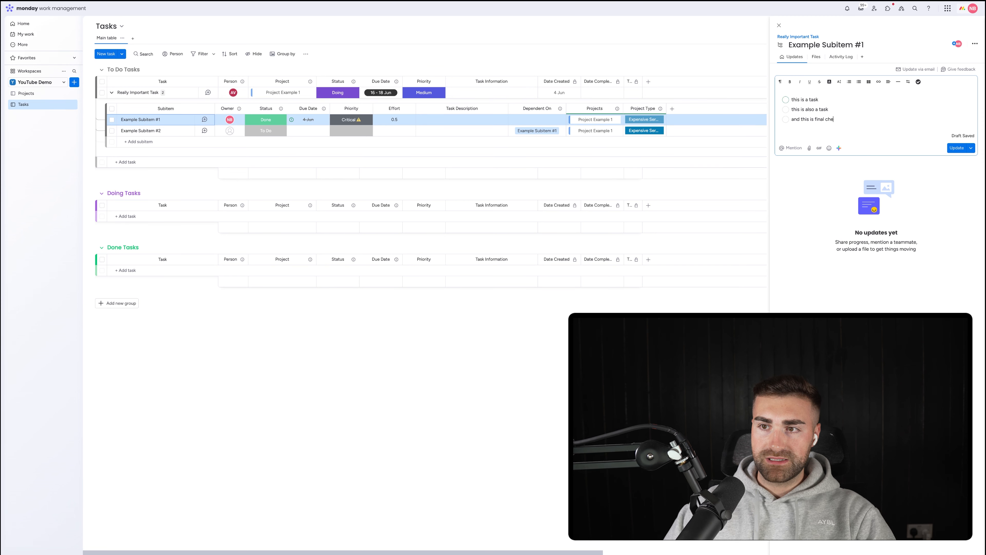
text(cklist task)
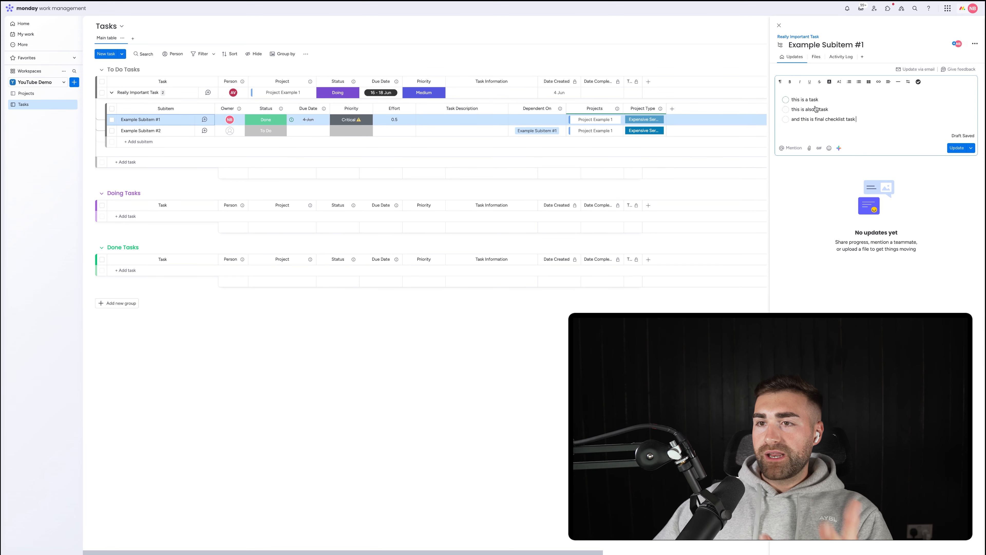
click(957, 147)
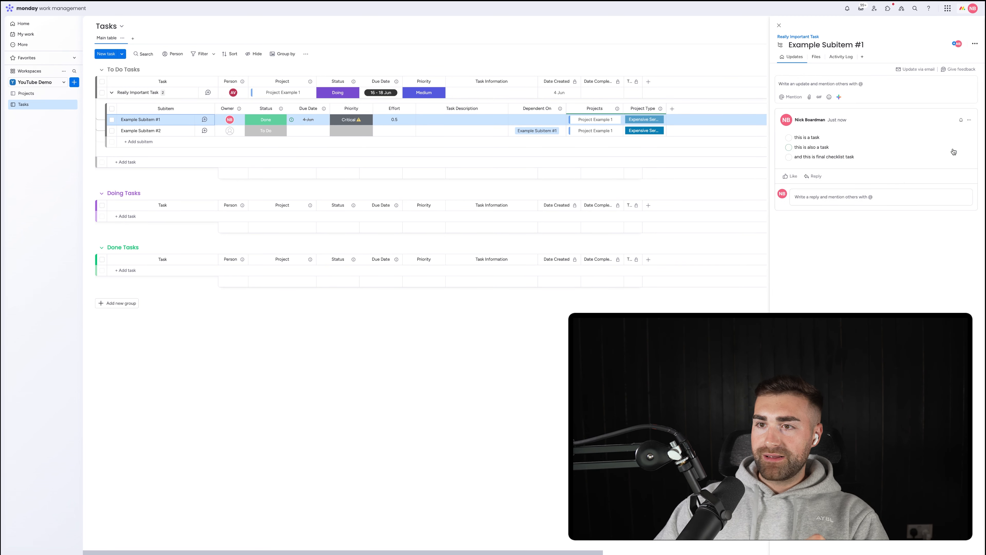
click(779, 26)
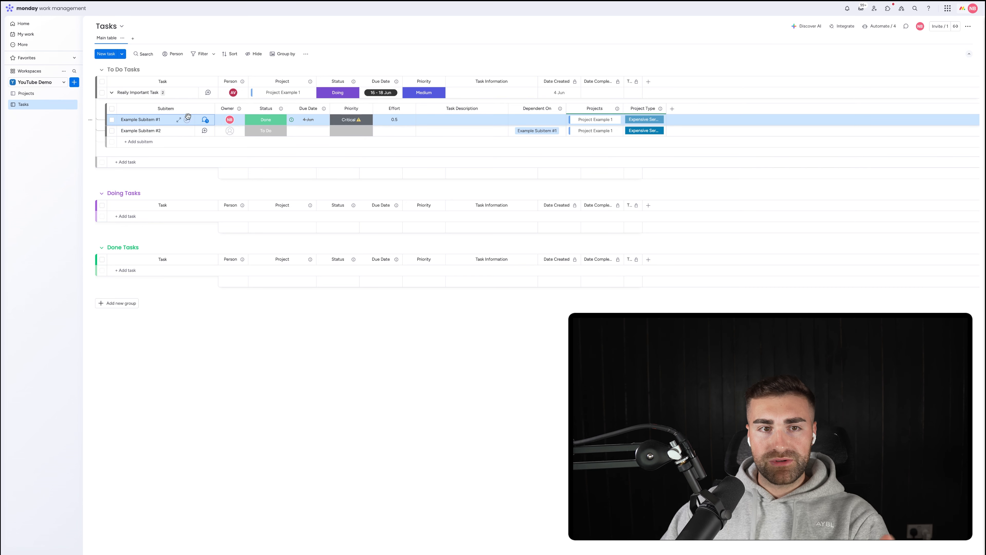
Reopen the updates of Example Subitem #1 and mark all three checklist items as complete.
click(204, 121)
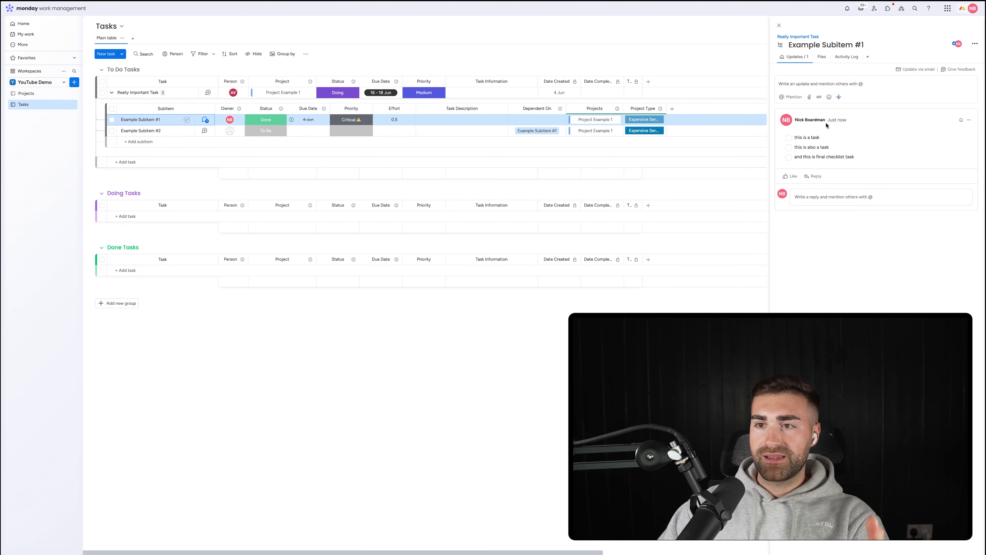
click(789, 137)
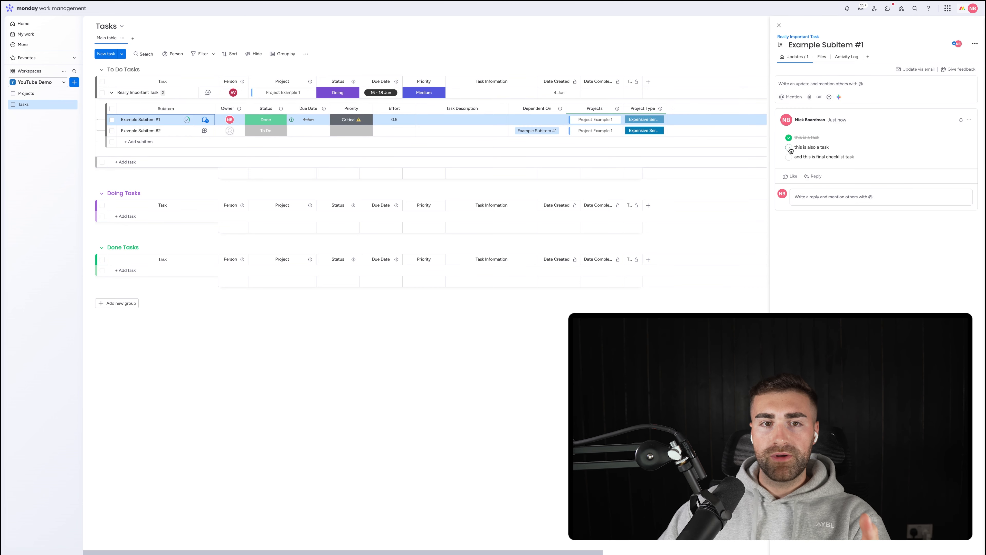
click(789, 147)
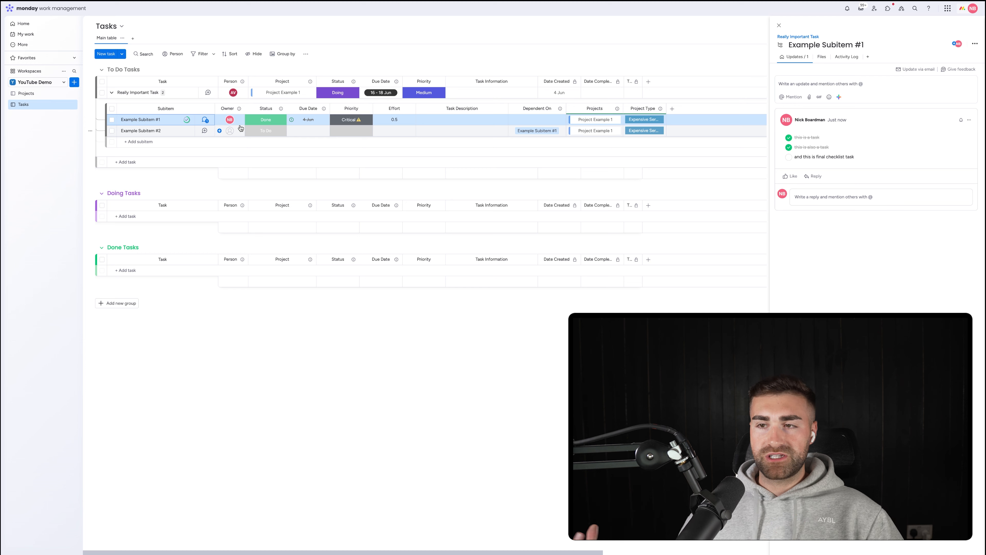
click(789, 156)
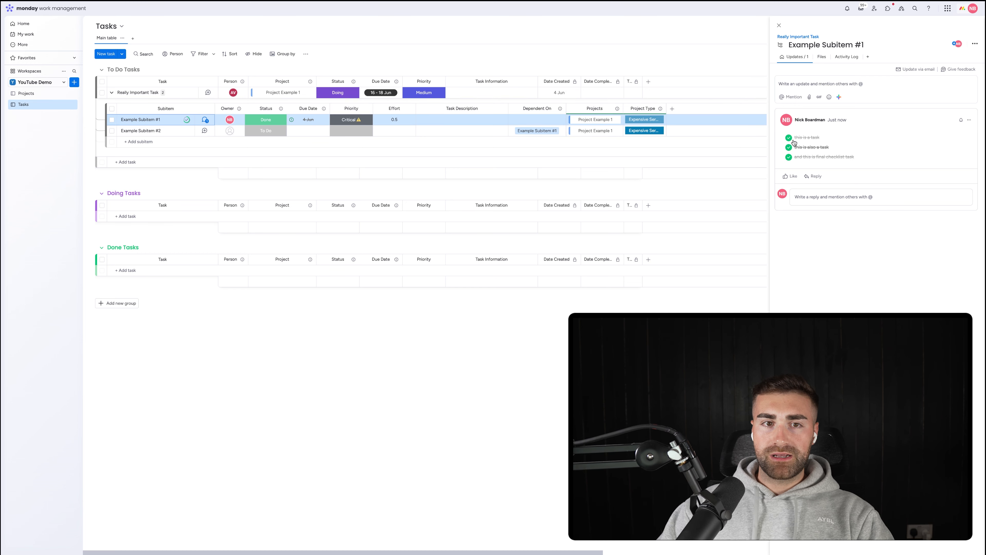
click(778, 26)
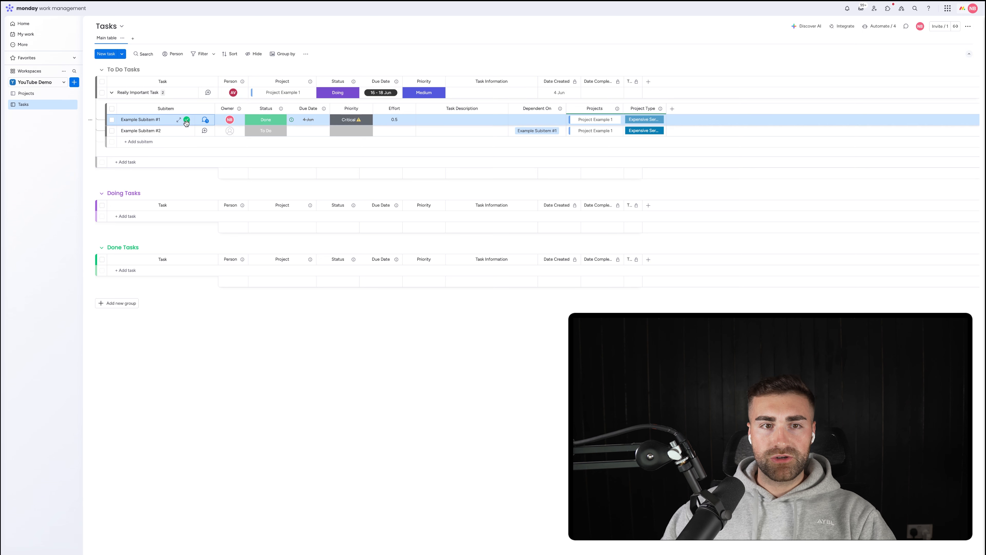
mouse_move(186, 119)
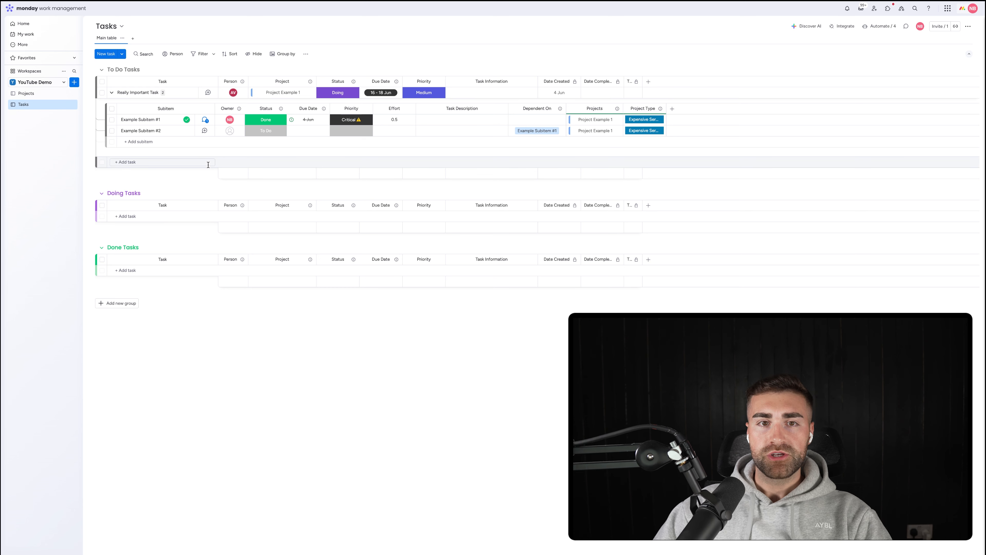
Show the subitem Status column's summary on the parent item and view it with Really Important Task collapsed.
click(280, 109)
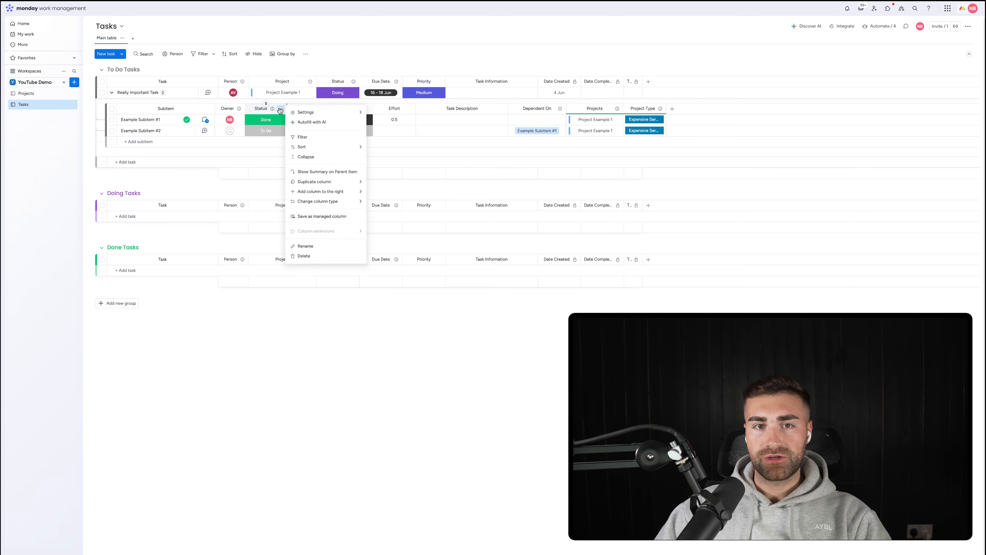
click(327, 172)
click(111, 92)
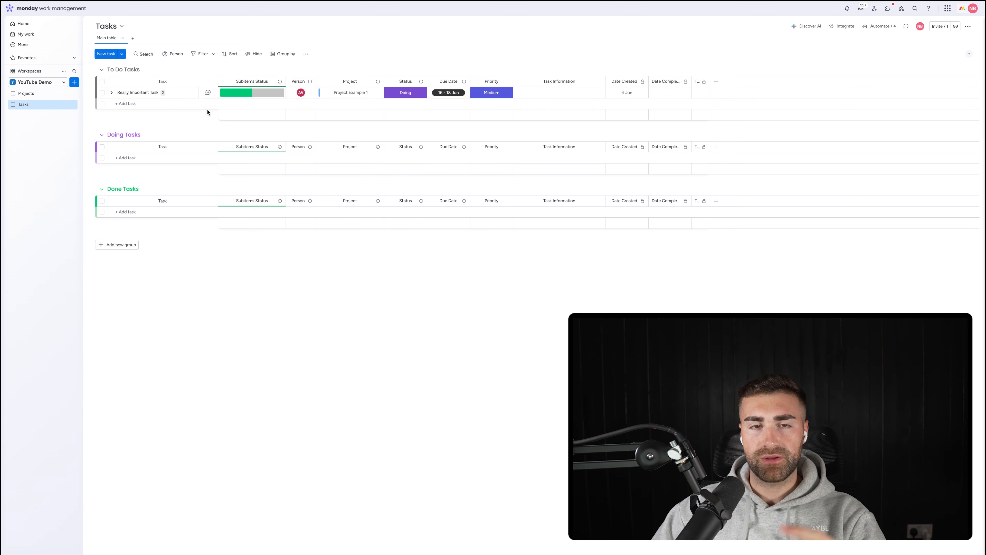
click(112, 93)
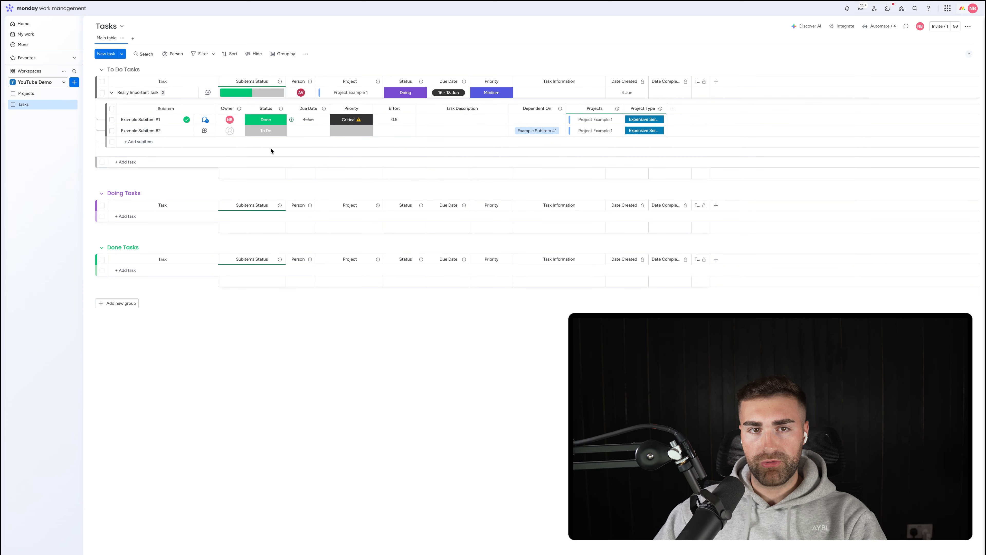
click(112, 92)
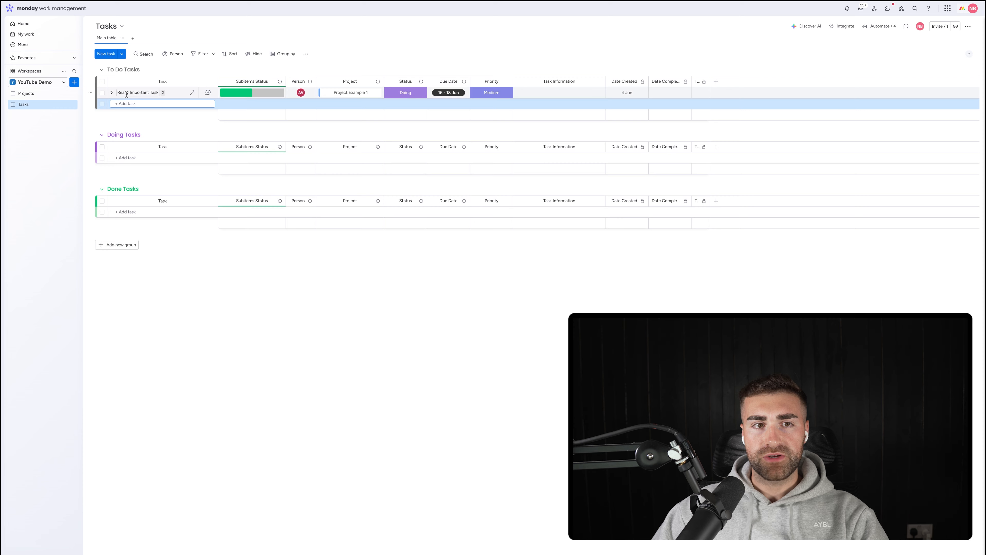
Add a subitem named "Example Subitem #3" under Really Important Task.
click(111, 92)
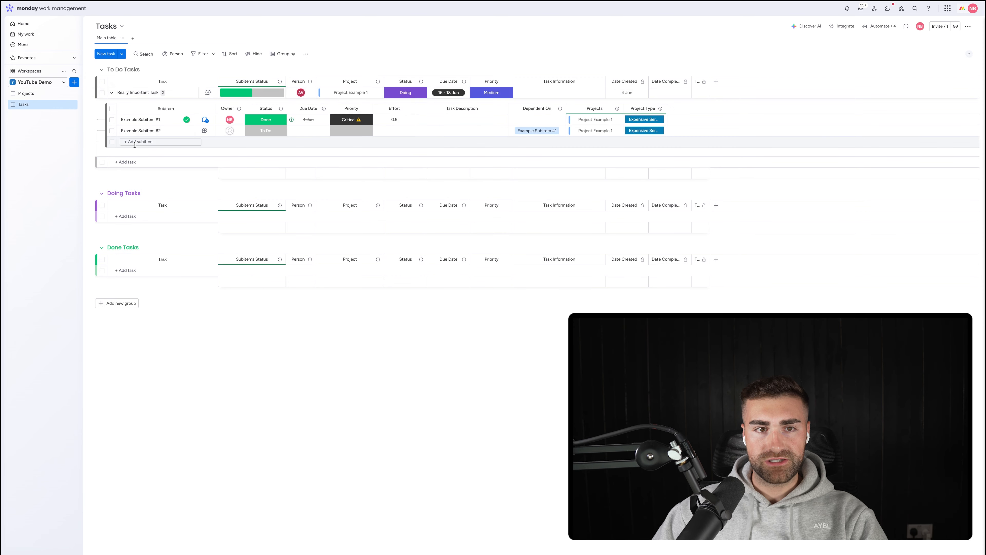
click(136, 142)
text(Example Subi)
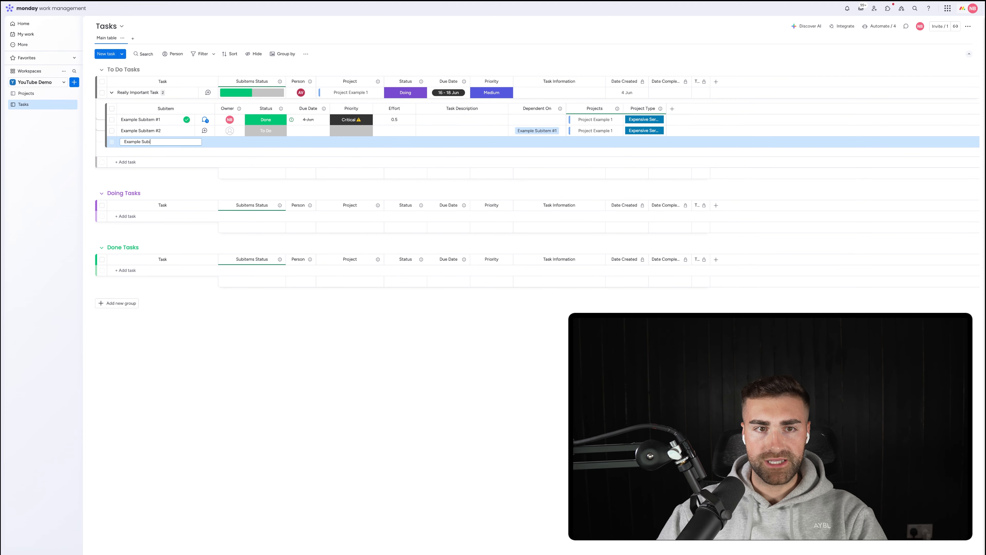
text(tem #3)
key(Return)
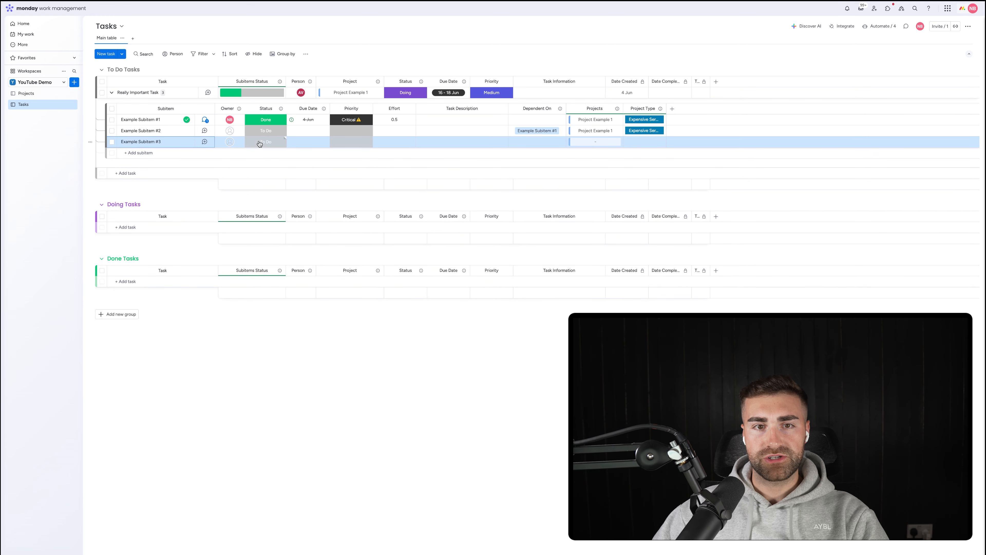
Set the status of Example Subitem #3 to Doing and check the status summary on the collapsed parent task.
click(259, 144)
key(Escape)
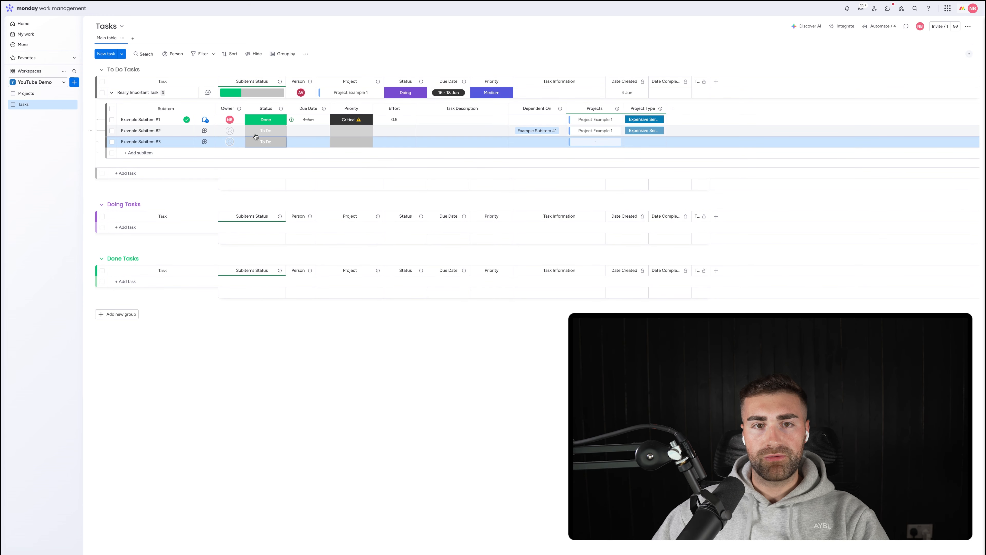
click(261, 141)
click(260, 171)
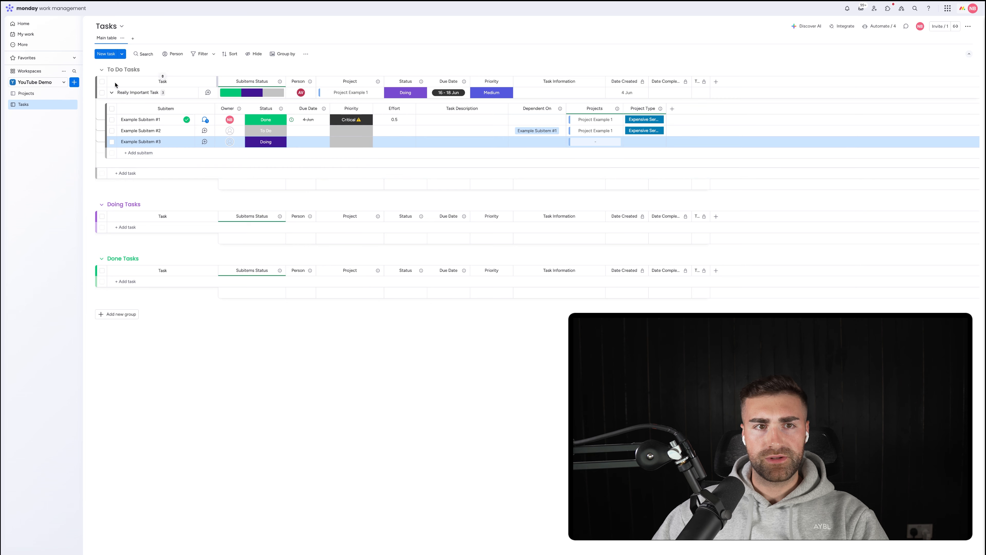
click(111, 92)
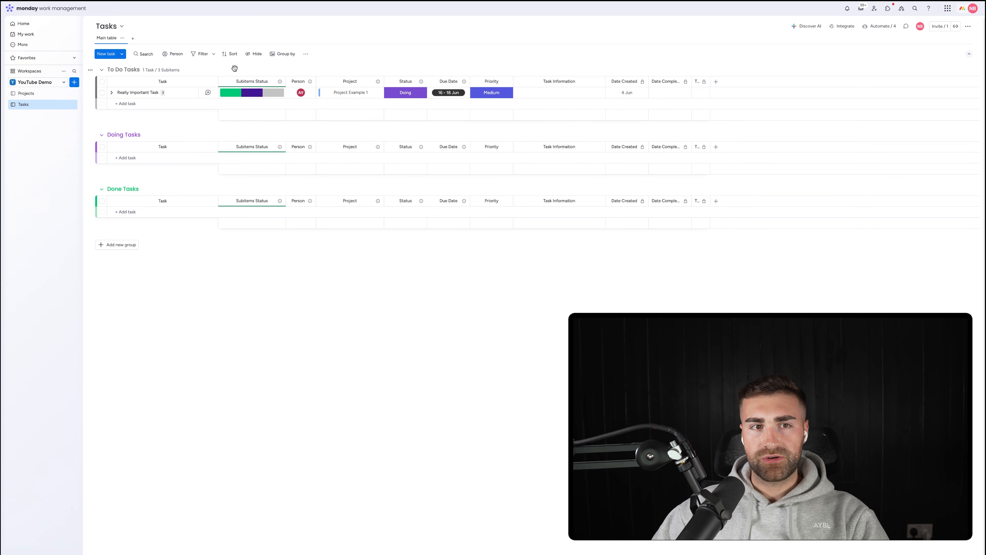
click(111, 92)
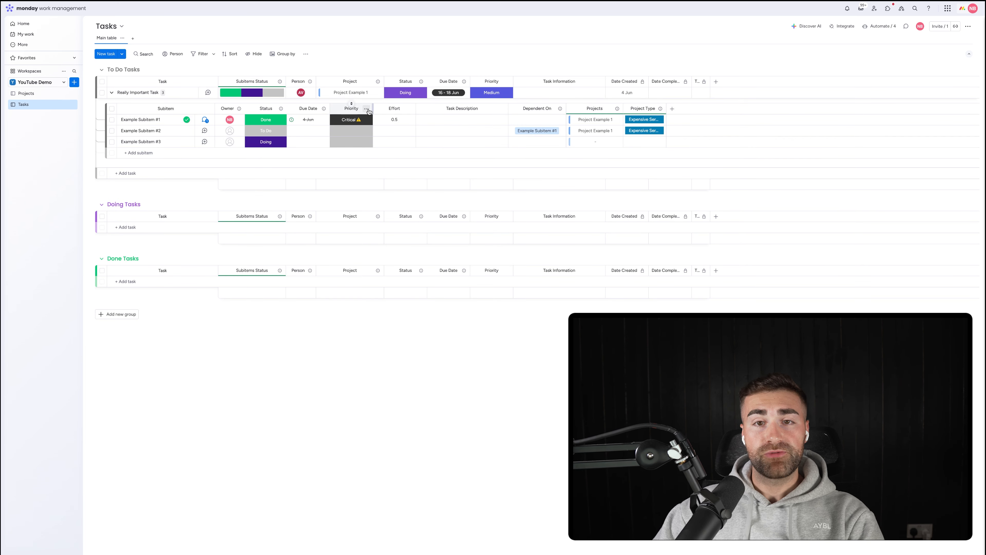
Show the subitem Effort summary on the parent item and reorder the columns as Person, Subitems Status, Subitems Effort.
click(409, 108)
click(456, 172)
drag(341, 270, 233, 270)
drag(324, 270, 282, 270)
click(280, 109)
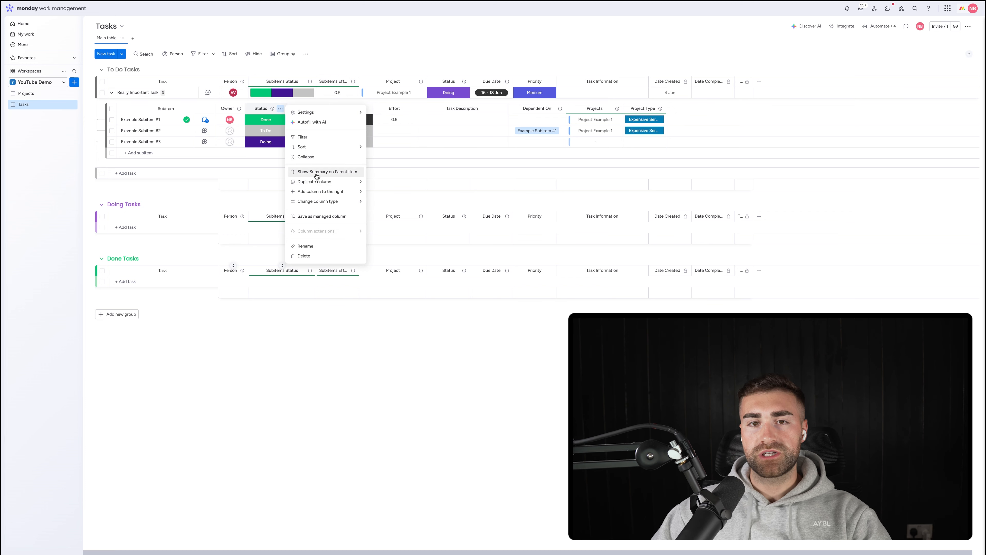
click(503, 50)
click(502, 108)
mouse_move(544, 112)
click(612, 80)
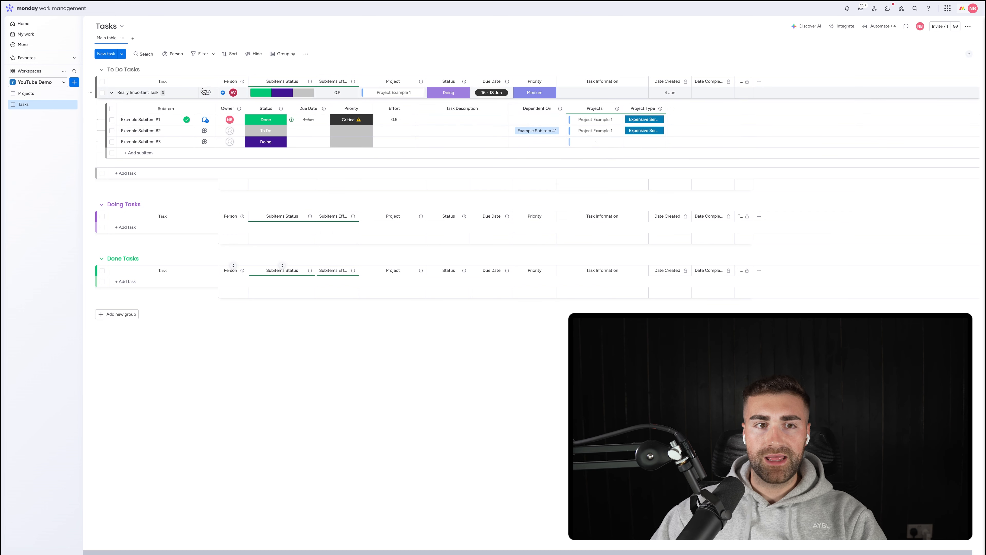
click(112, 93)
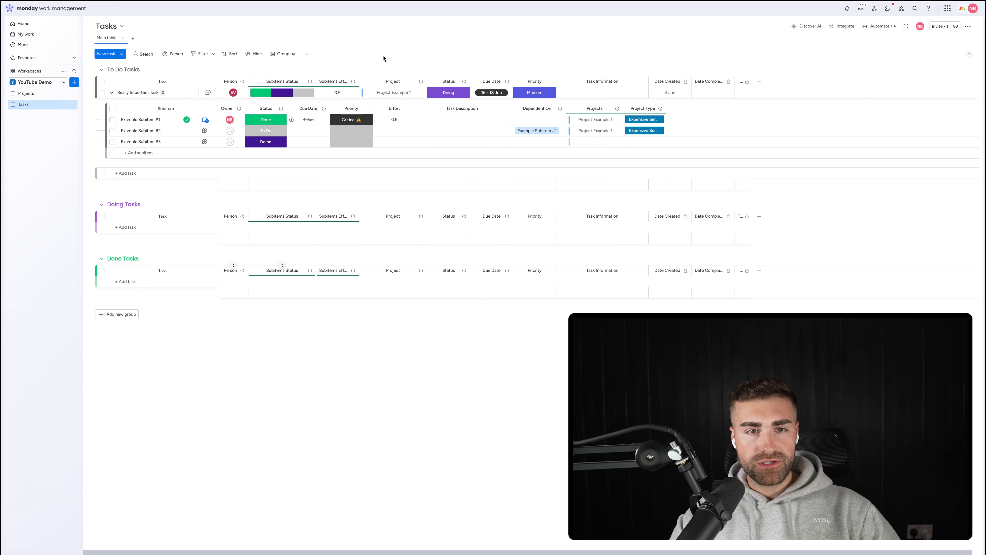
Start a new board automation with the trigger "When an item is created" and the action "create subitem".
click(882, 26)
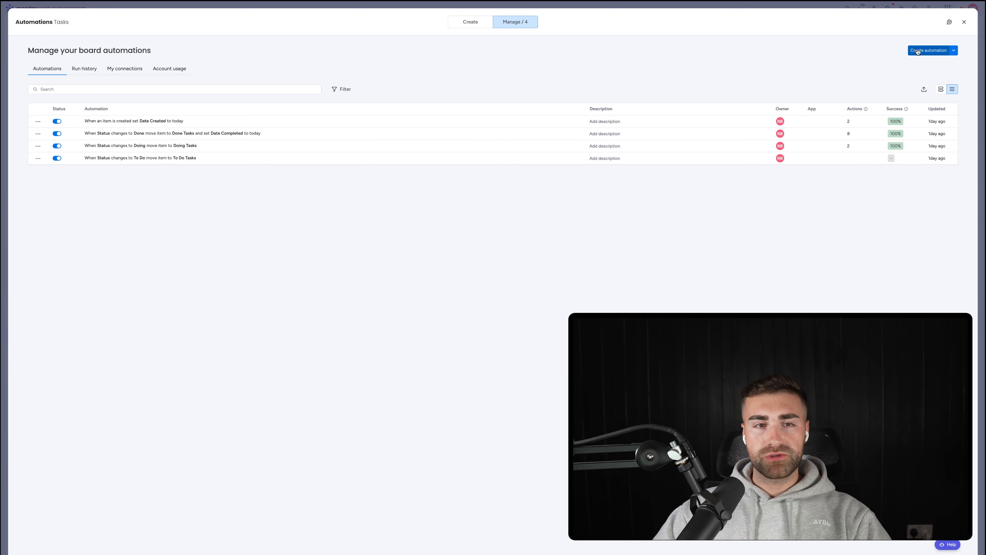
click(933, 49)
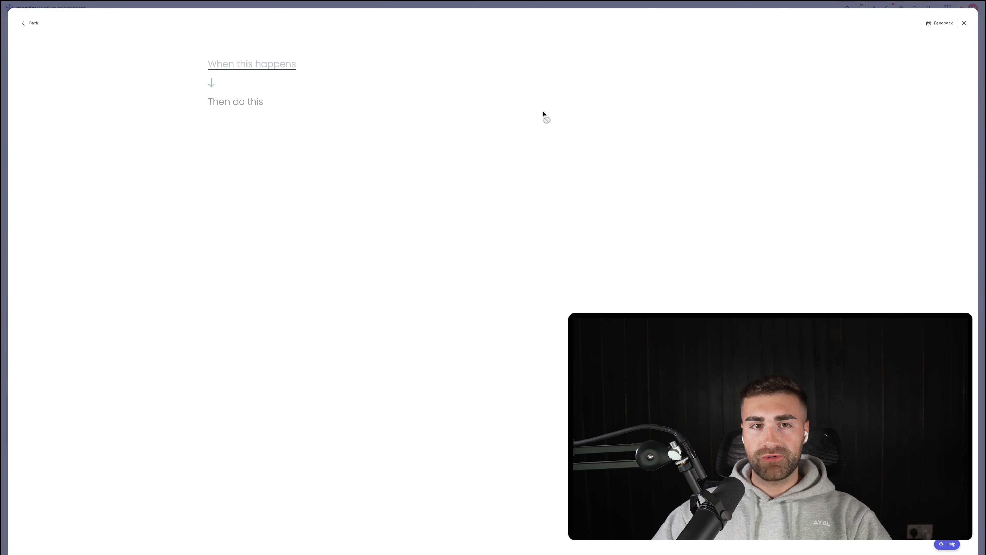
click(233, 68)
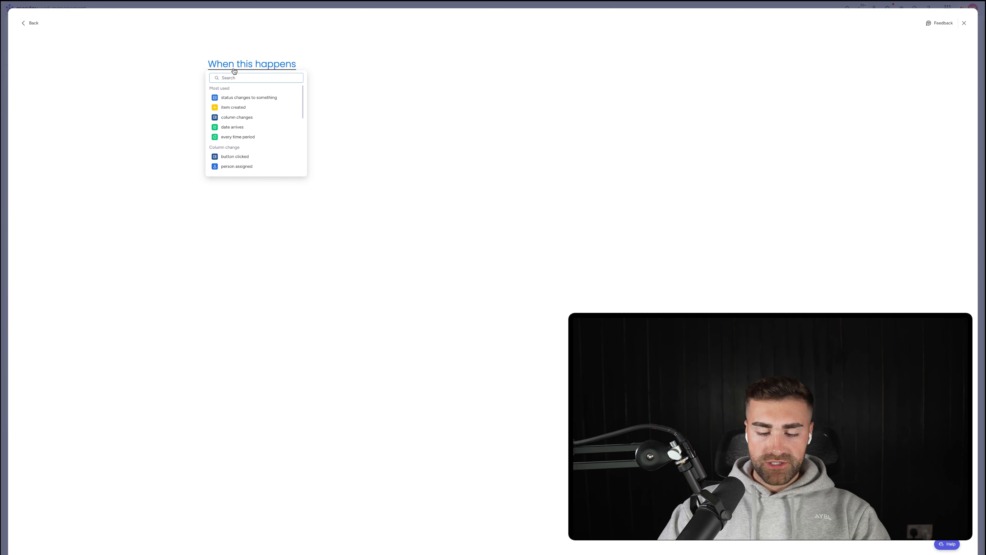
text(item)
click(228, 98)
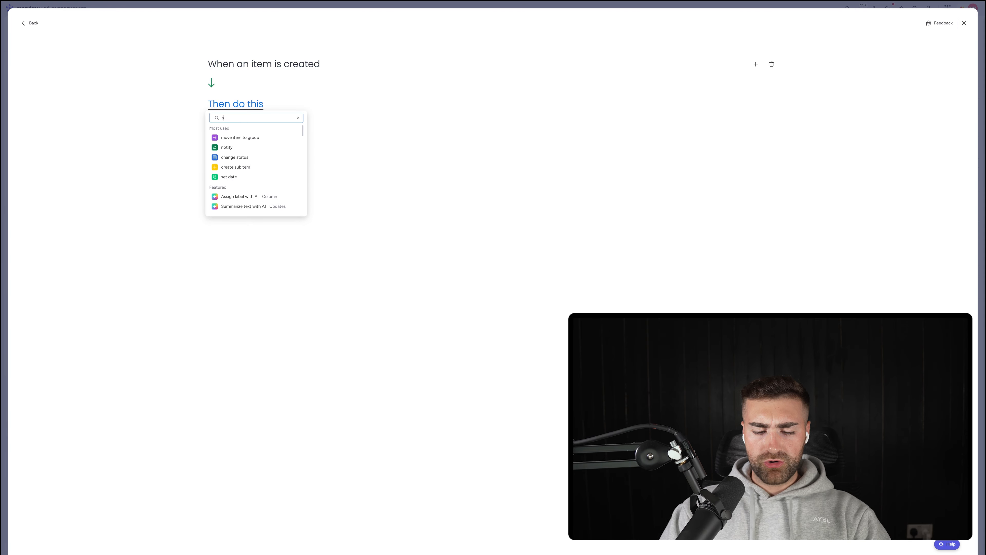
text(create subv)
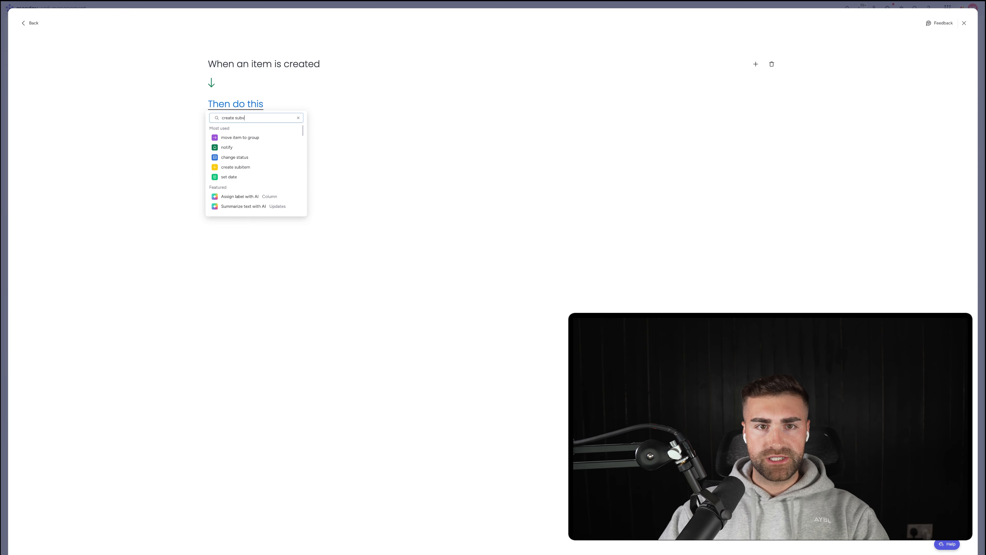
text(tem)
click(246, 137)
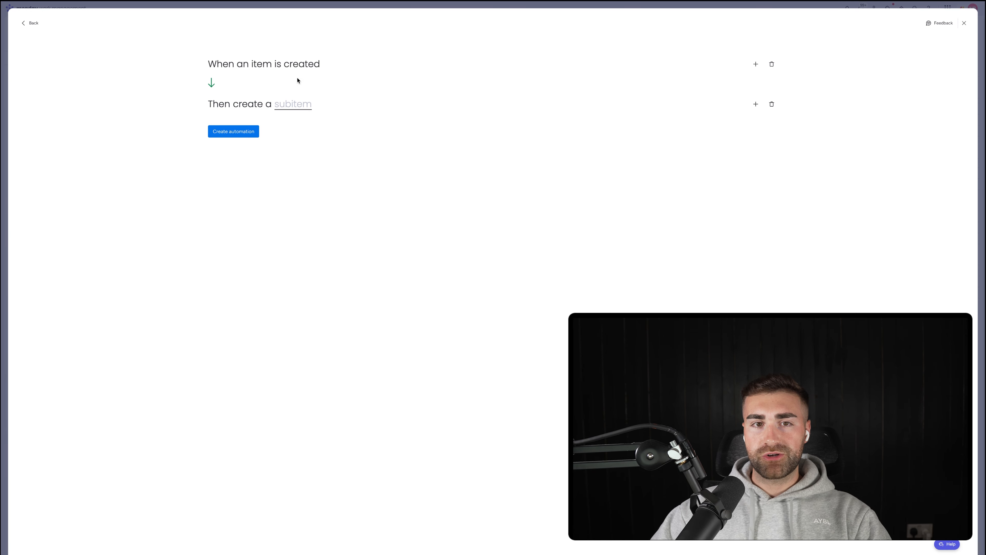
Name the subitem that the automation creates "Example Subitem #4".
click(282, 105)
click(469, 222)
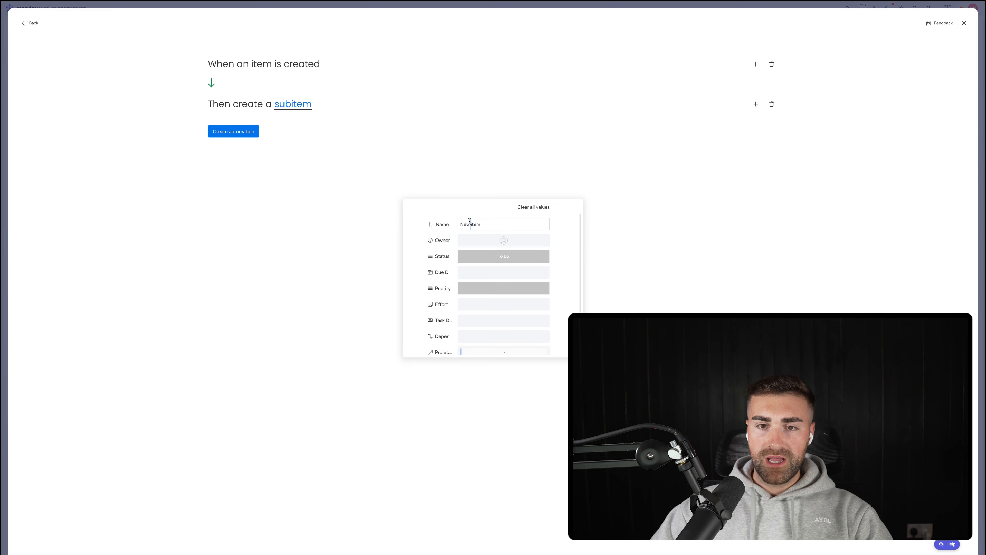
key(ctrl+a)
text(Example Sub)
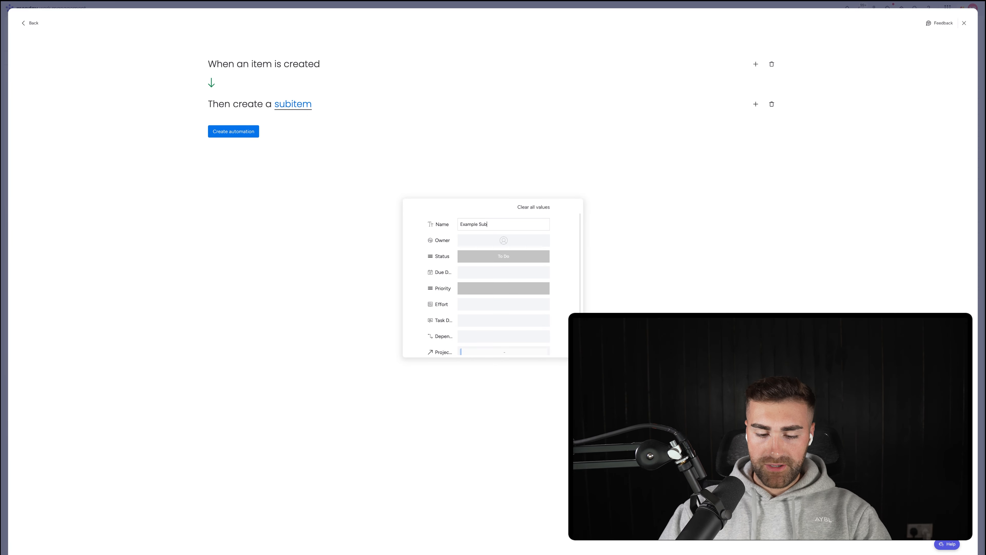
text(item #4)
key(Return)
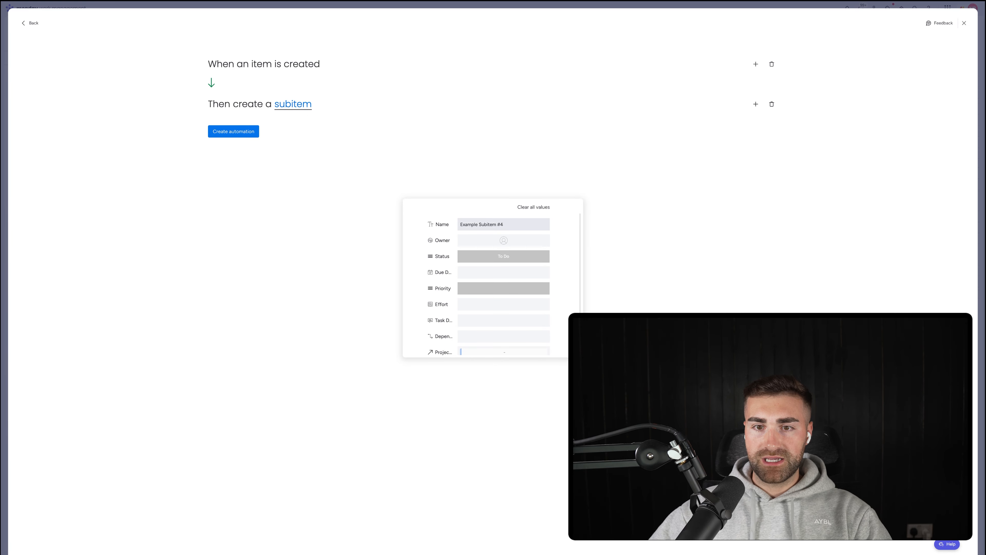
Assign the first suggested person as the owner of the automation's subitem, keeping its status at To Do.
click(487, 239)
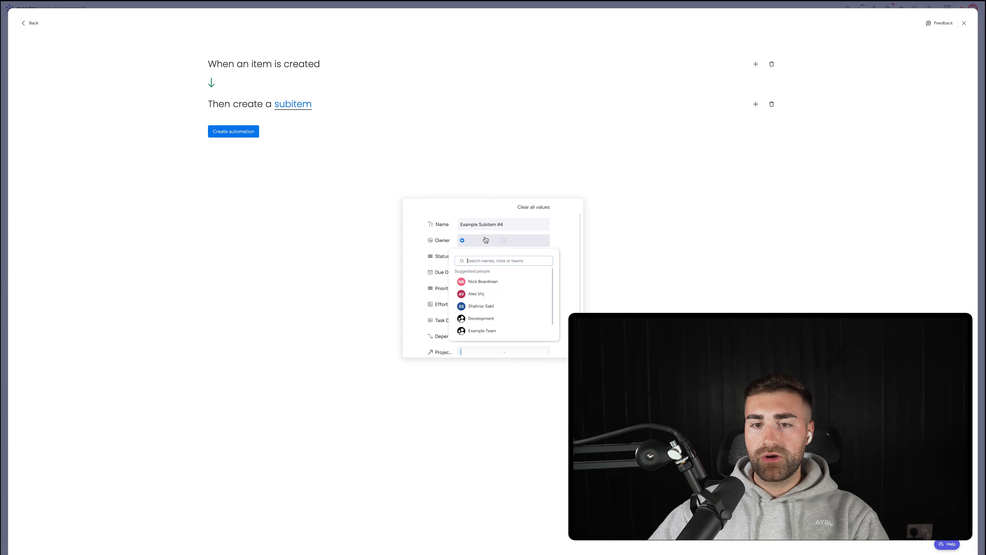
click(493, 285)
click(496, 259)
click(496, 259)
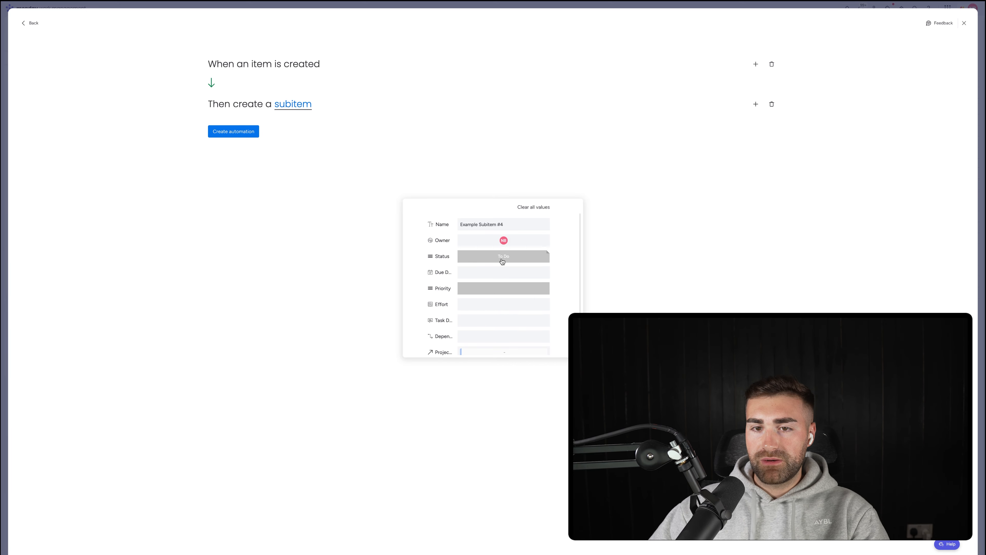
Set the priority of the automation's first subitem to Critical and its effort to 0.5.
click(489, 292)
click(490, 307)
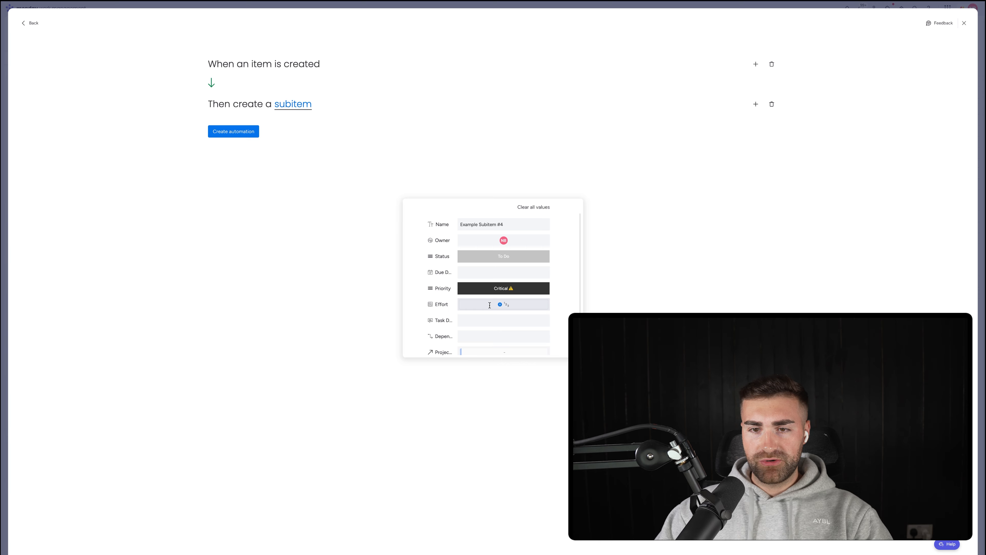
text(0.5)
key(Return)
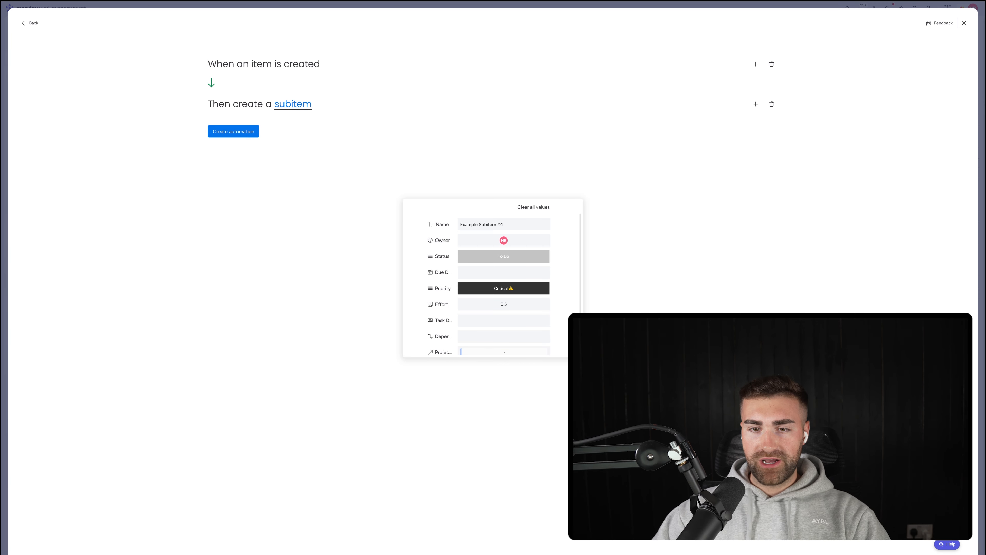
scroll(489, 308, down, 1)
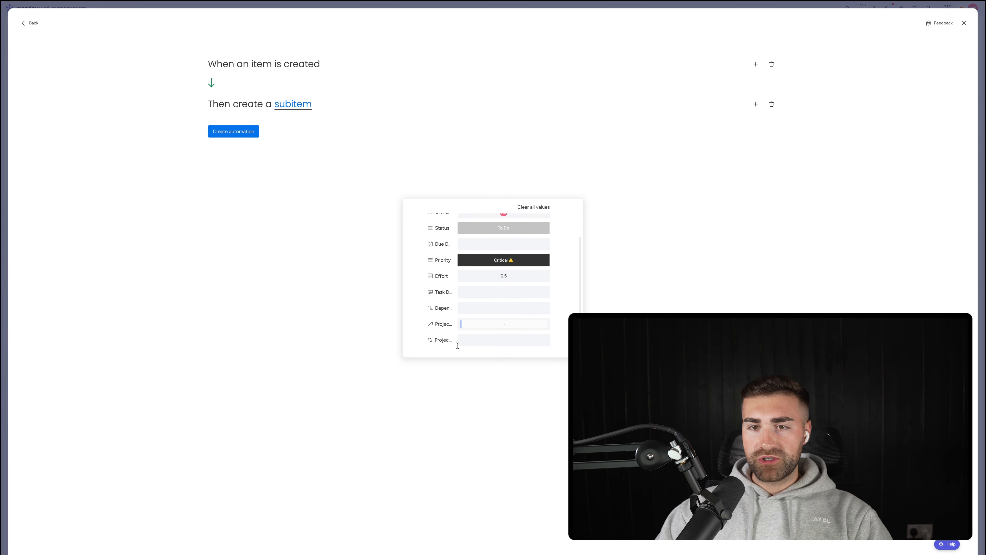
scroll(505, 312, up, 1)
Add a second "create subitem" action to the automation and name its subitem "Subitem Example #5".
click(755, 104)
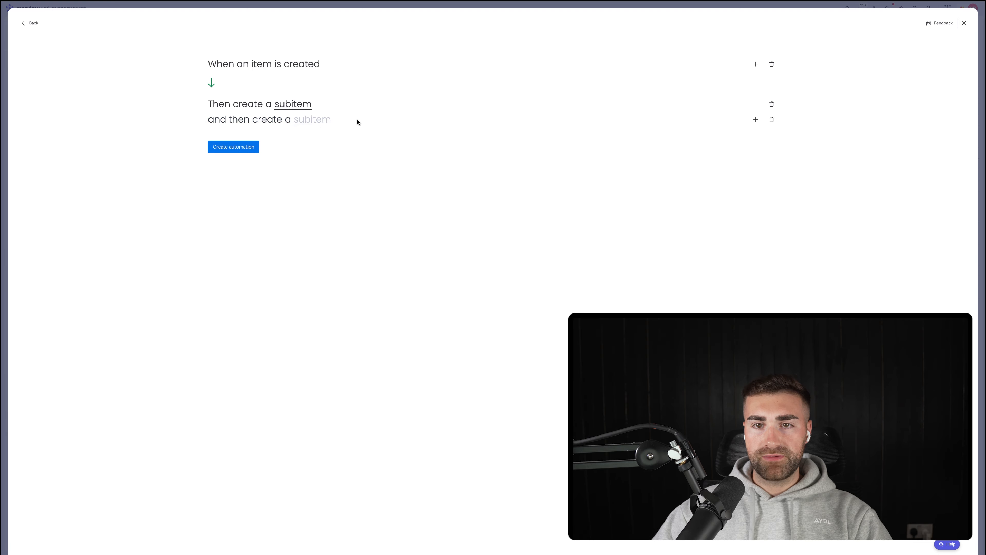
click(312, 120)
double_click(476, 224)
key(ctrl+a)
text(Su)
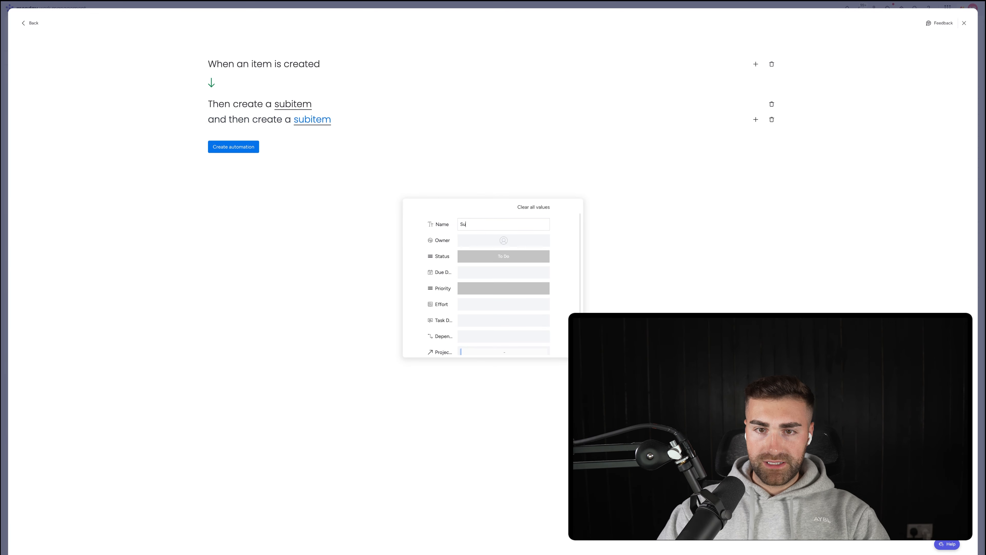
text(bitem Example)
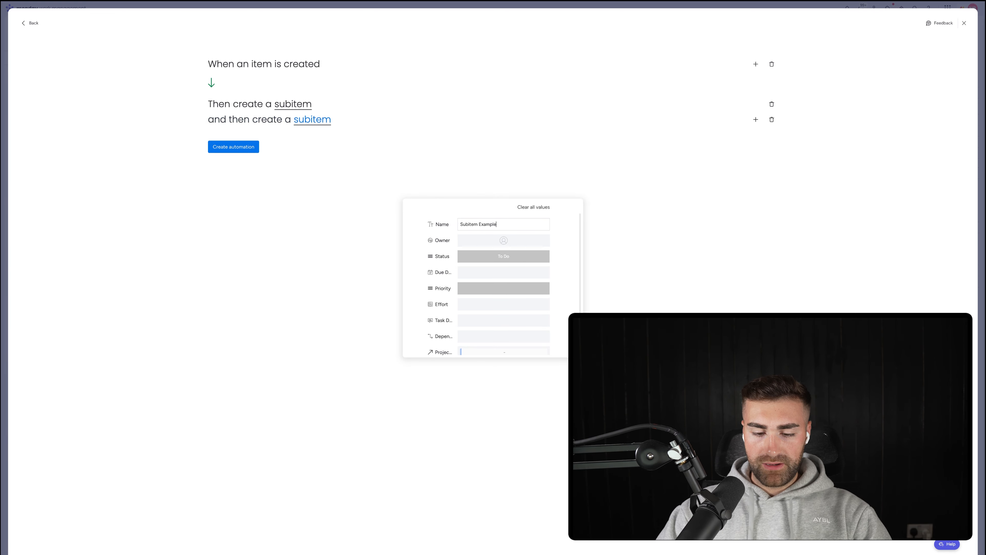
text( #5)
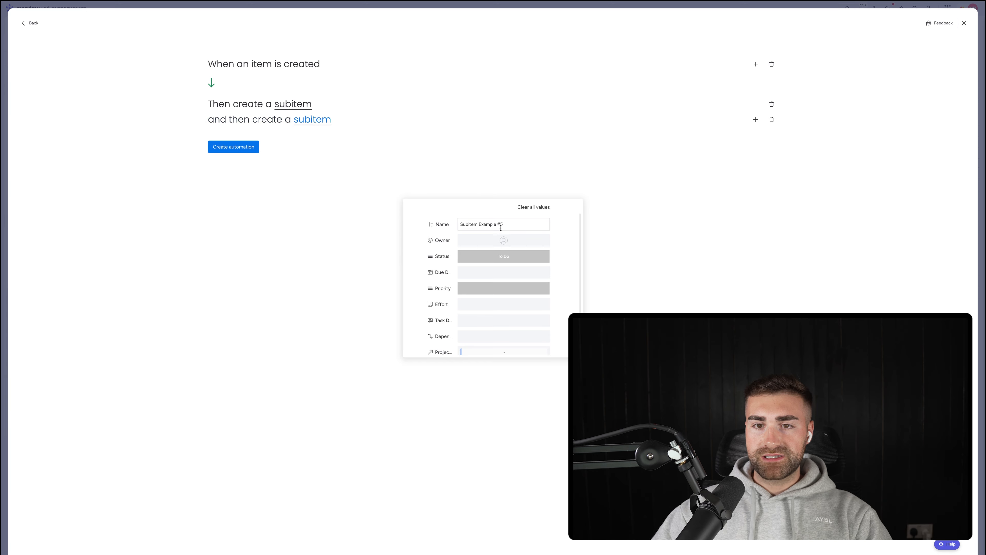
Assign a different person than the first subitem's owner to the second subitem, leaving its due date empty.
click(503, 240)
click(488, 291)
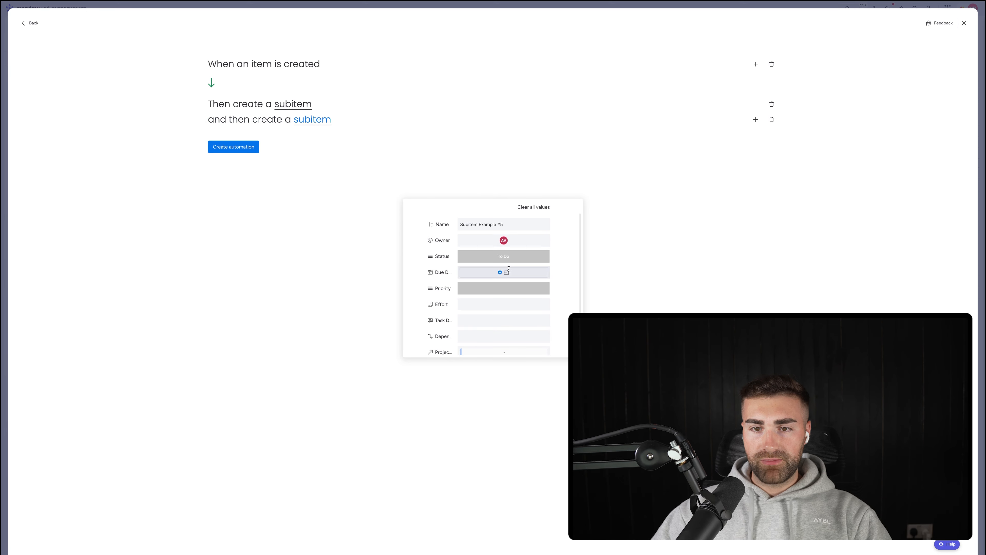
click(506, 270)
click(419, 302)
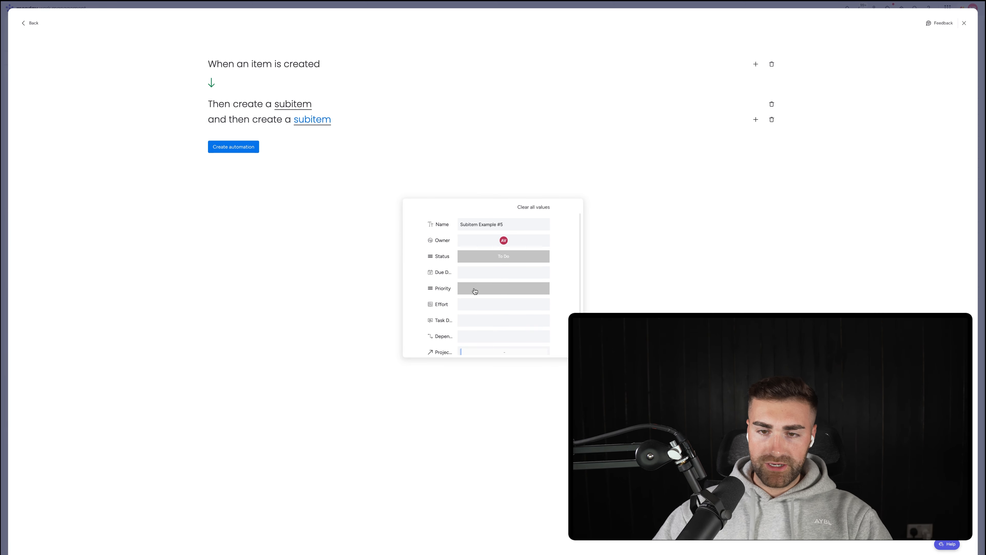
Give the second subitem Medium priority and an effort of 2, and create the automation.
click(474, 291)
click(500, 333)
click(483, 304)
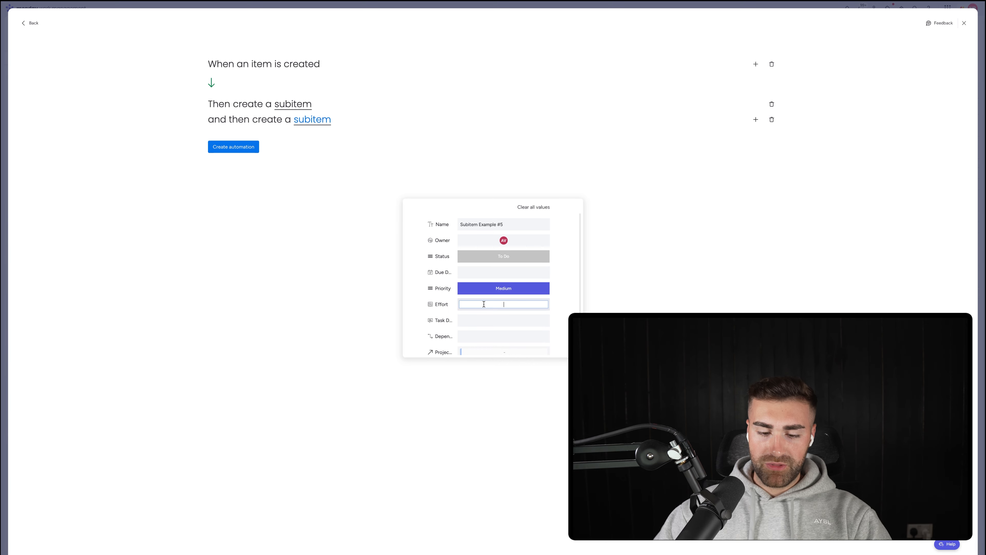
text(5)
key(Return)
scroll(462, 322, down, 1)
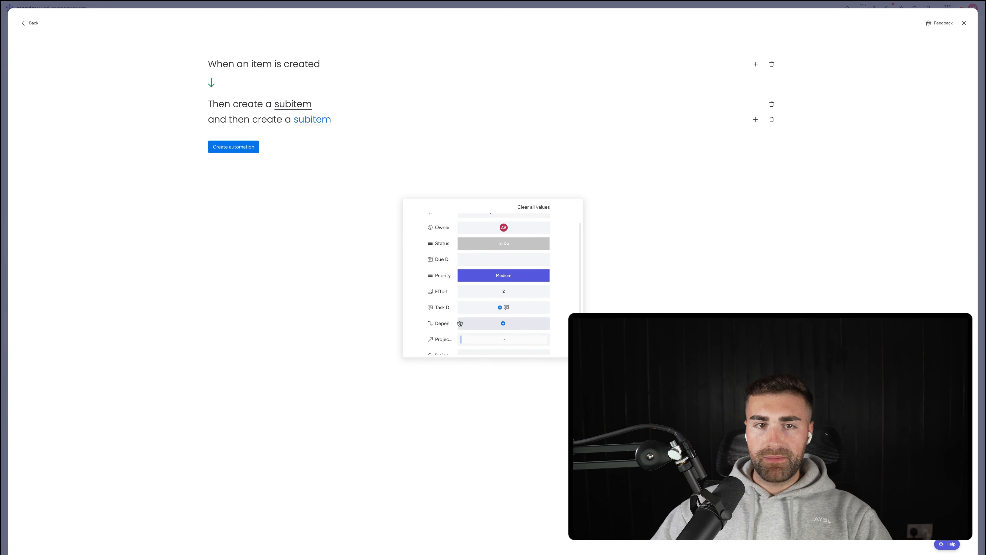
click(342, 219)
click(227, 148)
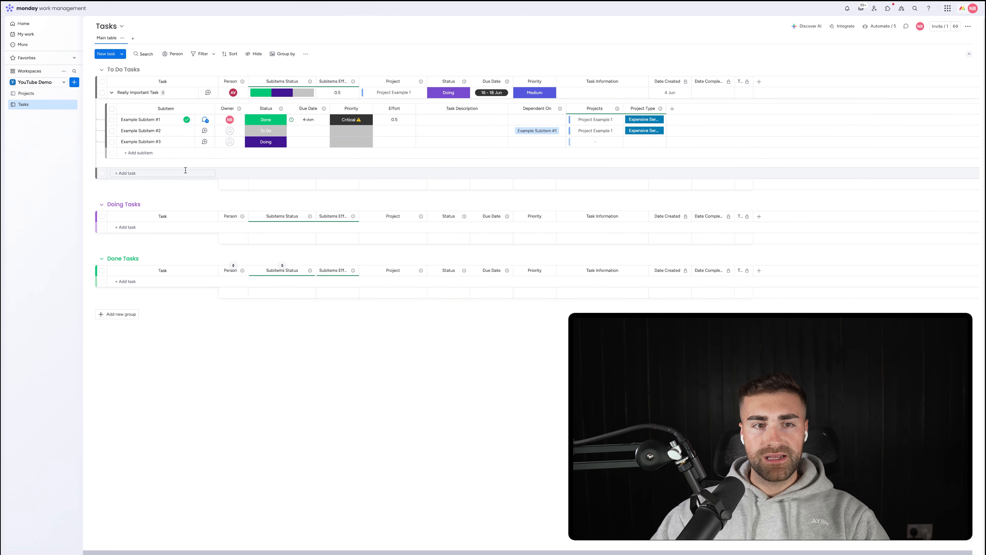
Collapse Really Important Task and add a task named "Example Parent Item #1" to the To Do Tasks group.
click(184, 172)
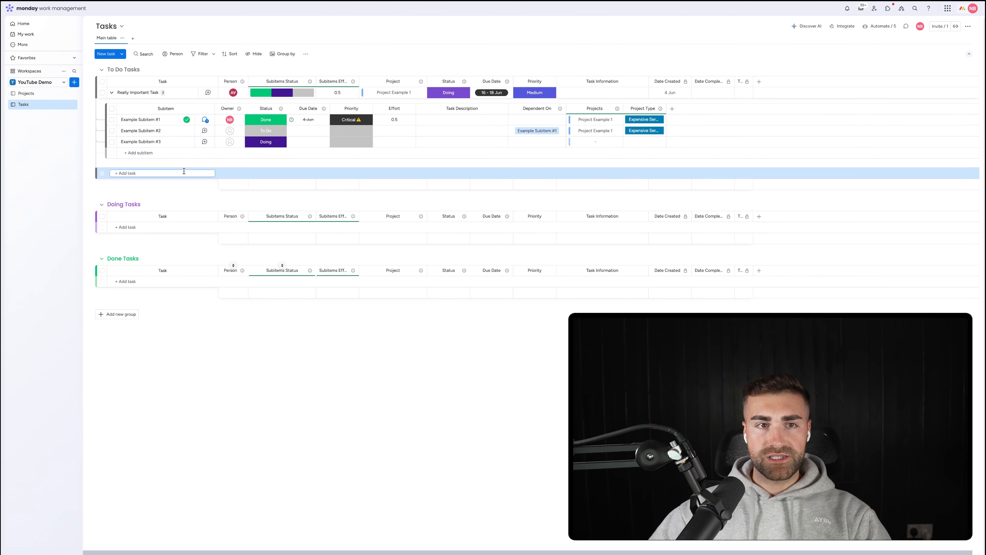
click(112, 91)
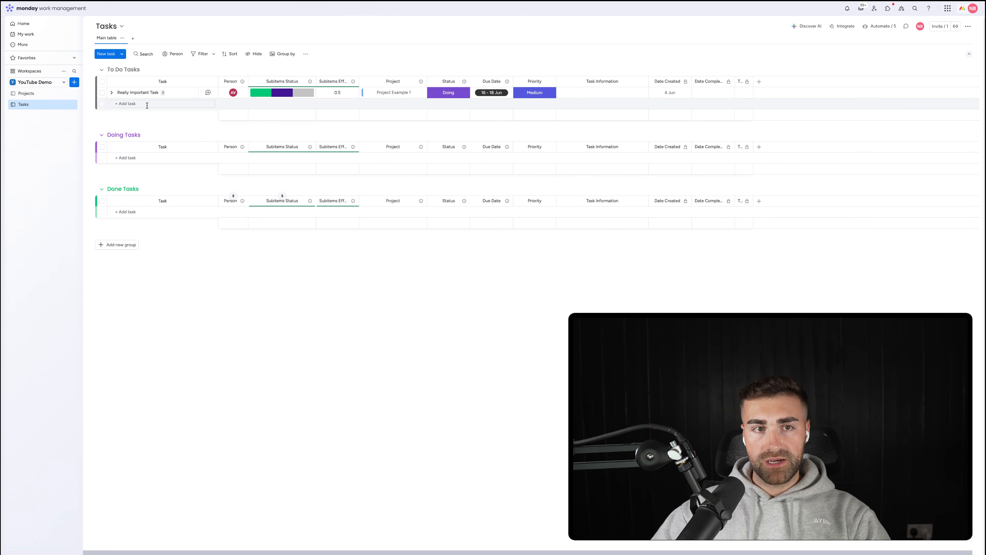
text(Example S)
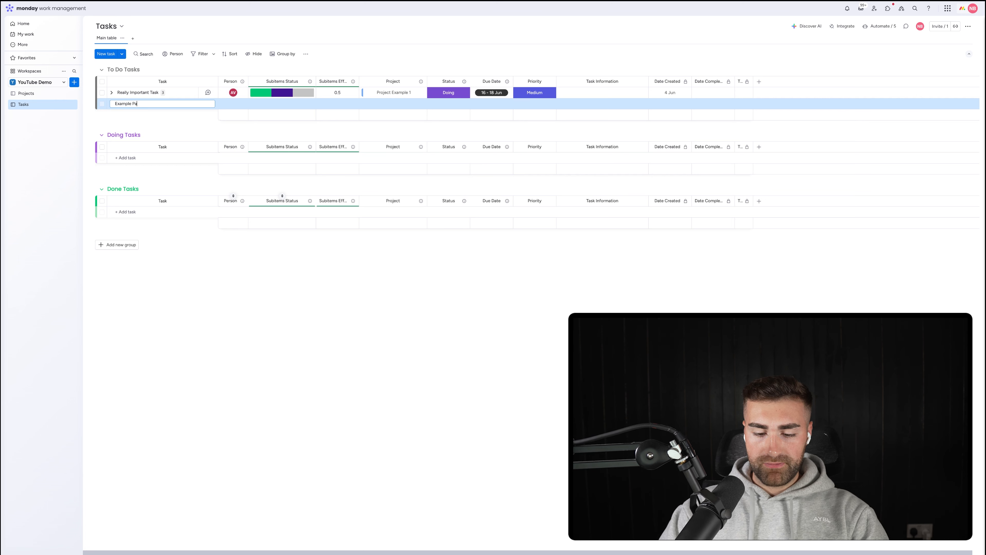
key(BackSpace)
text(Parent Item #1)
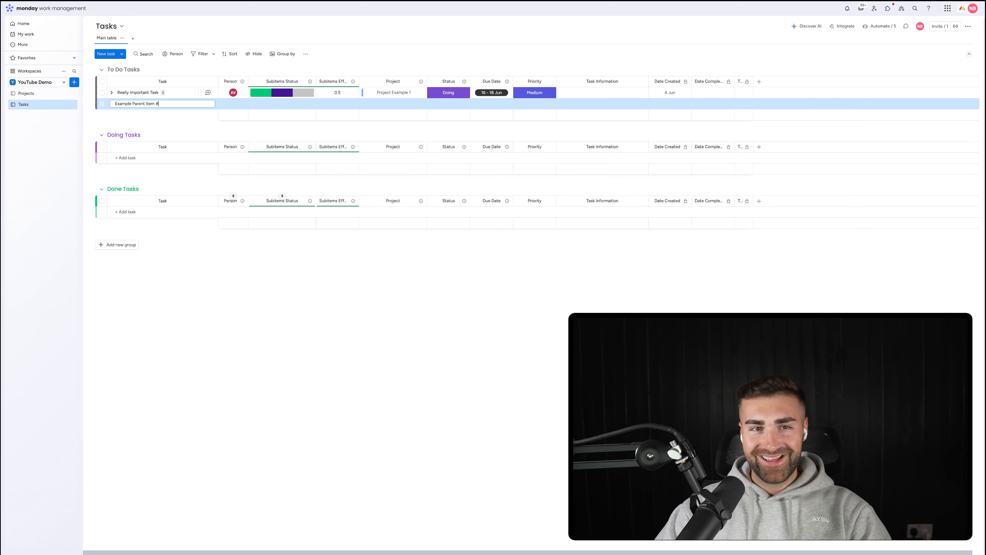
key(Return)
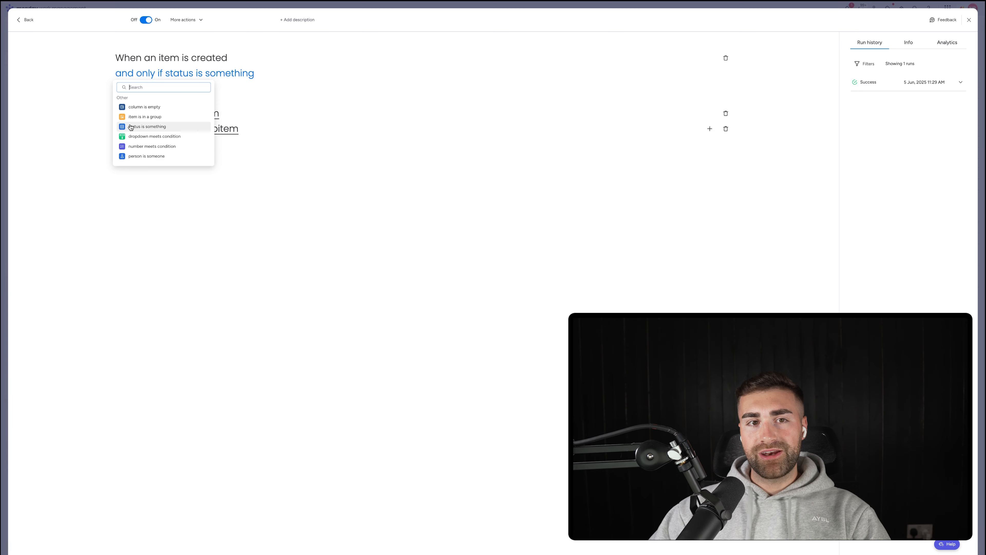
Try limiting the subitem-creating automation with the condition that Status is Doing.
click(147, 126)
click(174, 75)
click(180, 97)
click(235, 72)
click(232, 110)
click(189, 75)
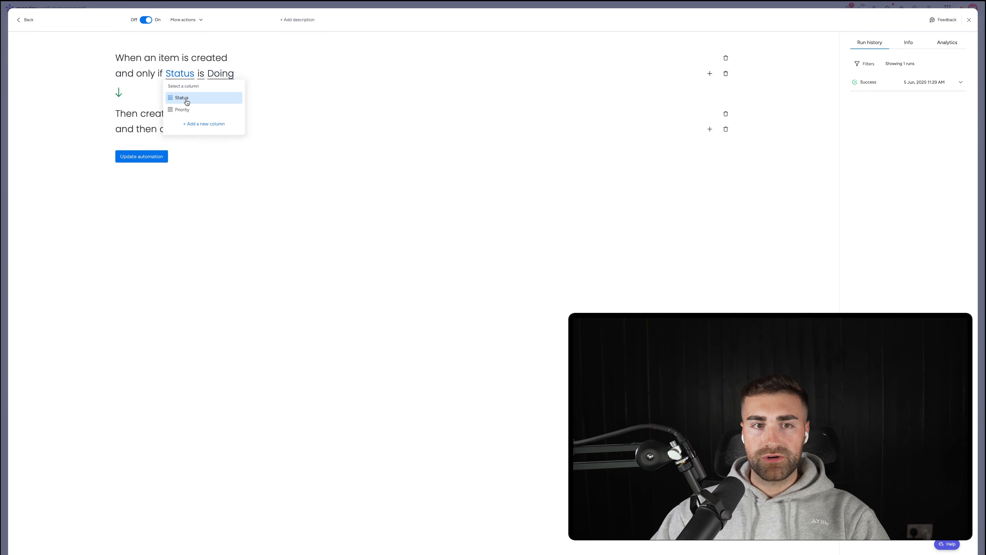
Try the condition Priority is Critical instead, and leave the automation without saving it.
click(185, 109)
click(223, 72)
click(224, 75)
click(225, 74)
click(227, 97)
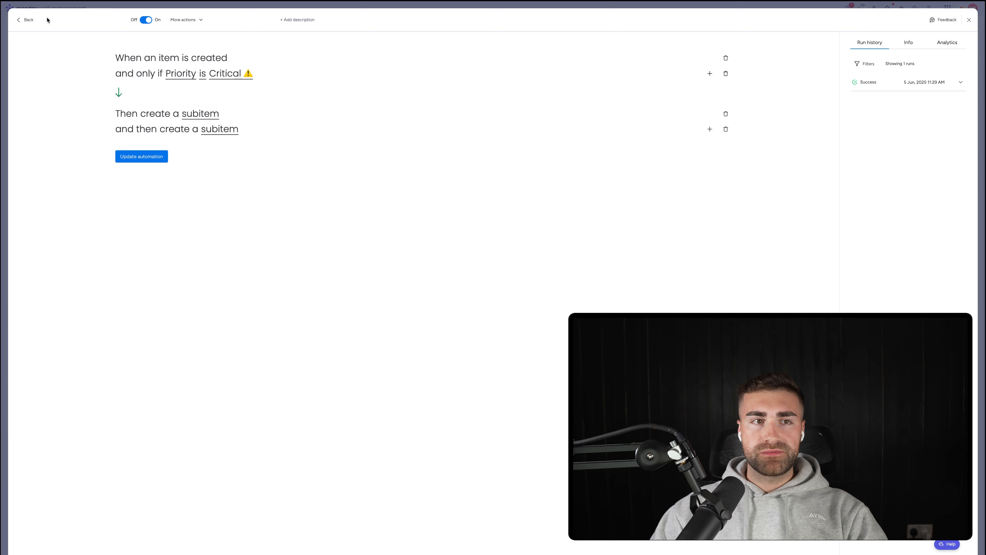
click(27, 20)
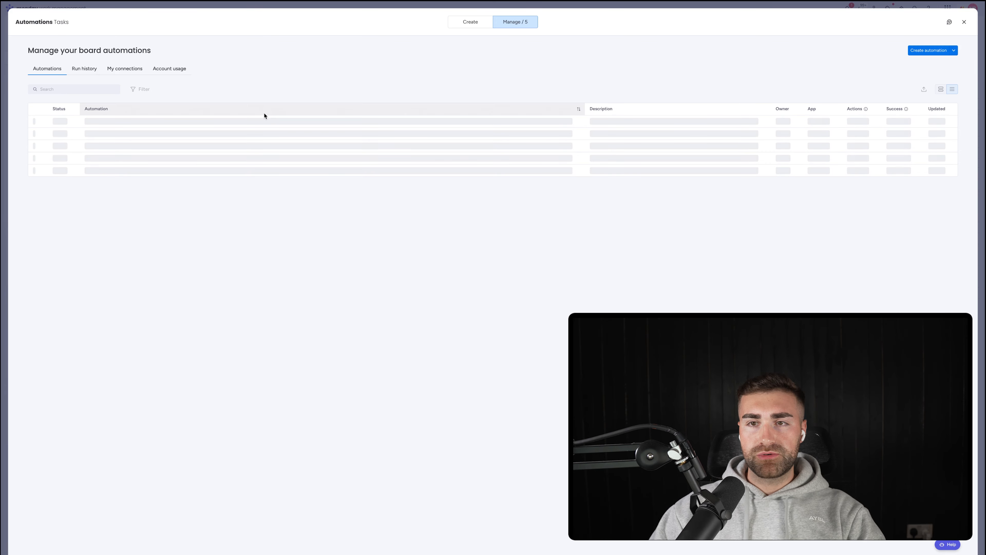
click(964, 23)
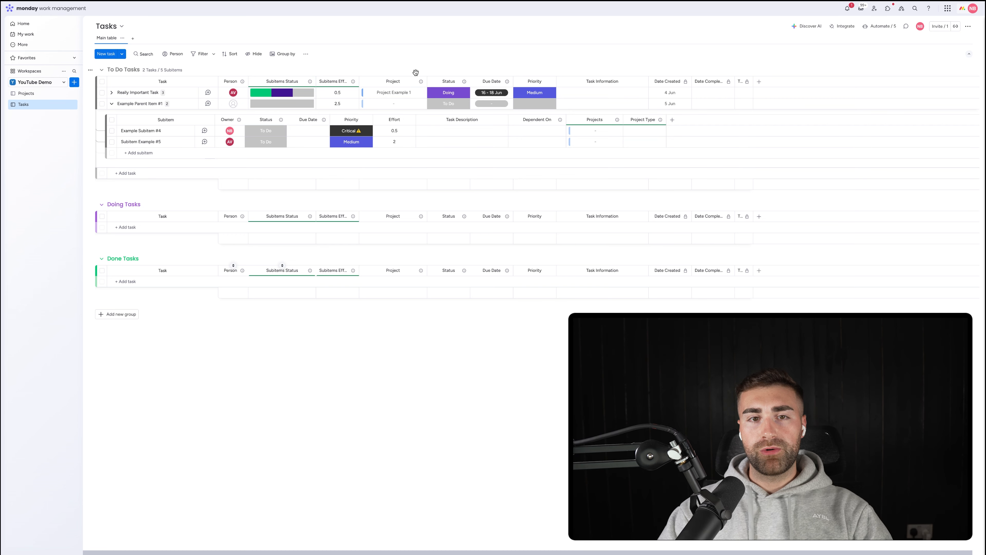
click(308, 131)
click(379, 45)
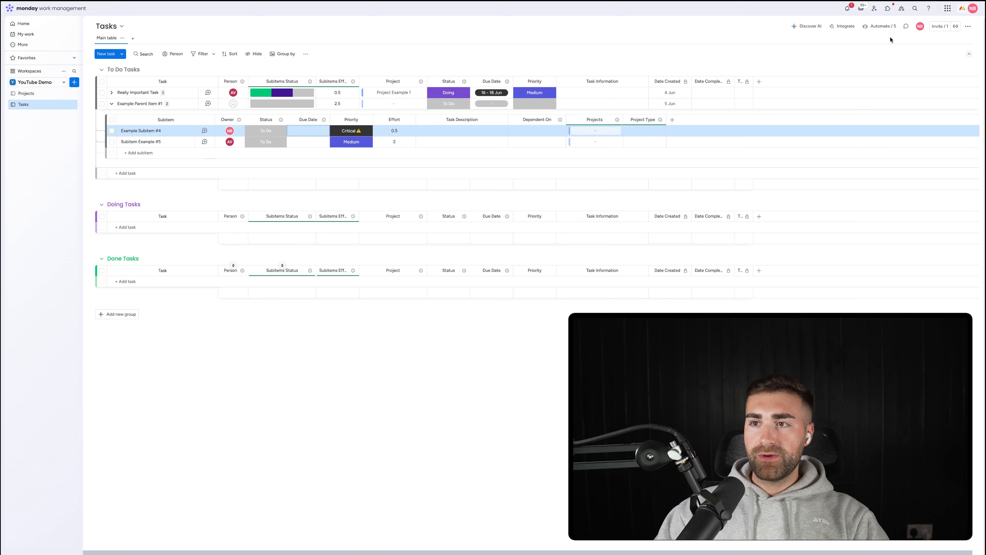
Start a new board automation with the trigger "When a subitem is created".
click(880, 27)
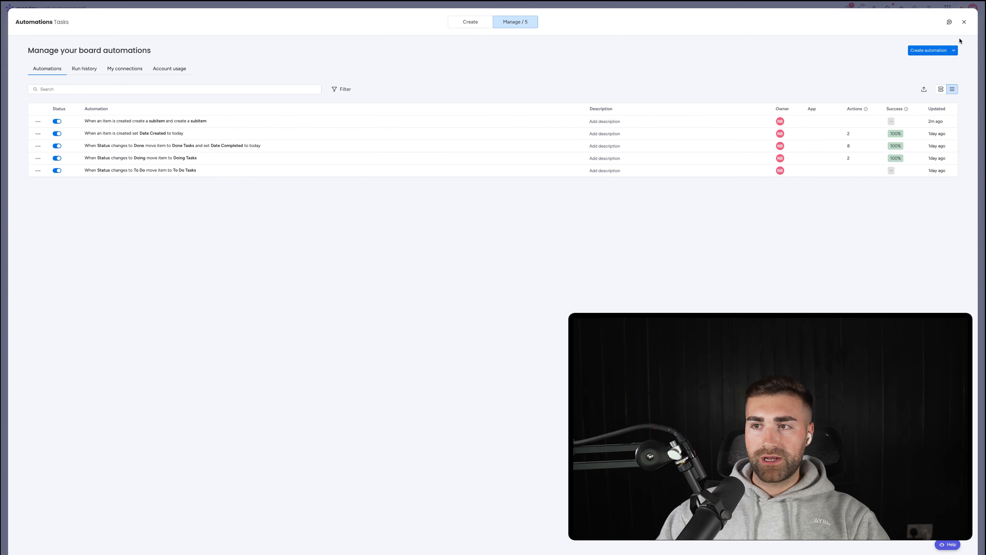
click(918, 49)
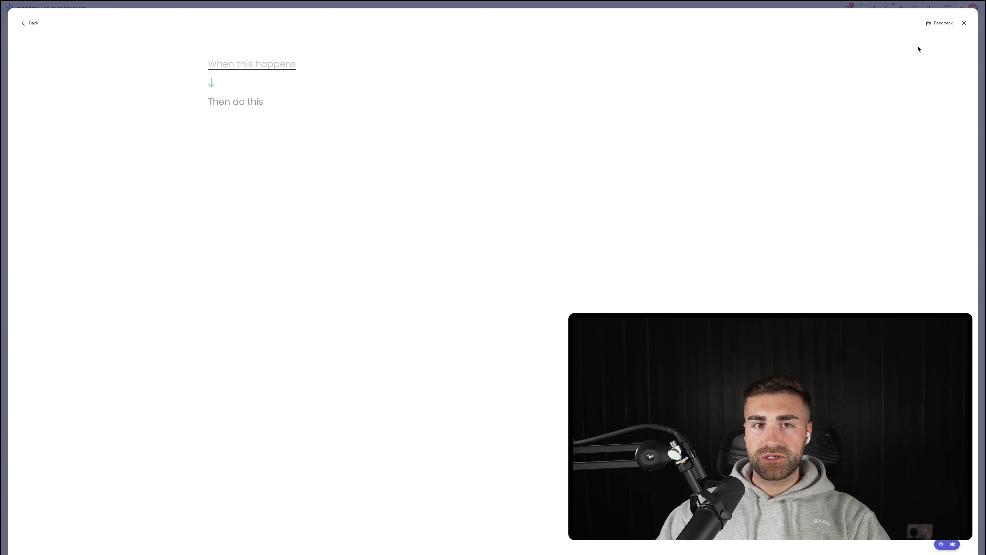
click(274, 70)
text(subitem)
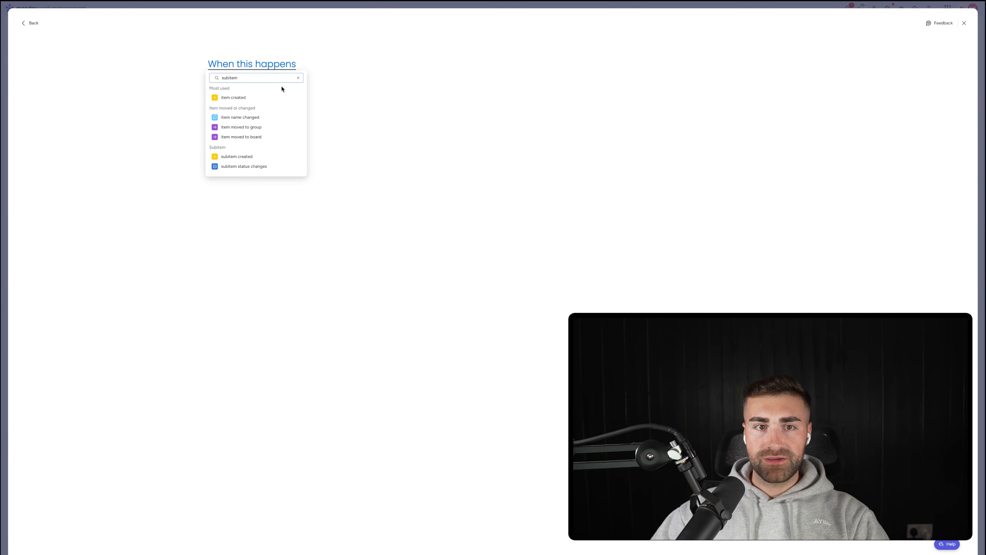
click(242, 157)
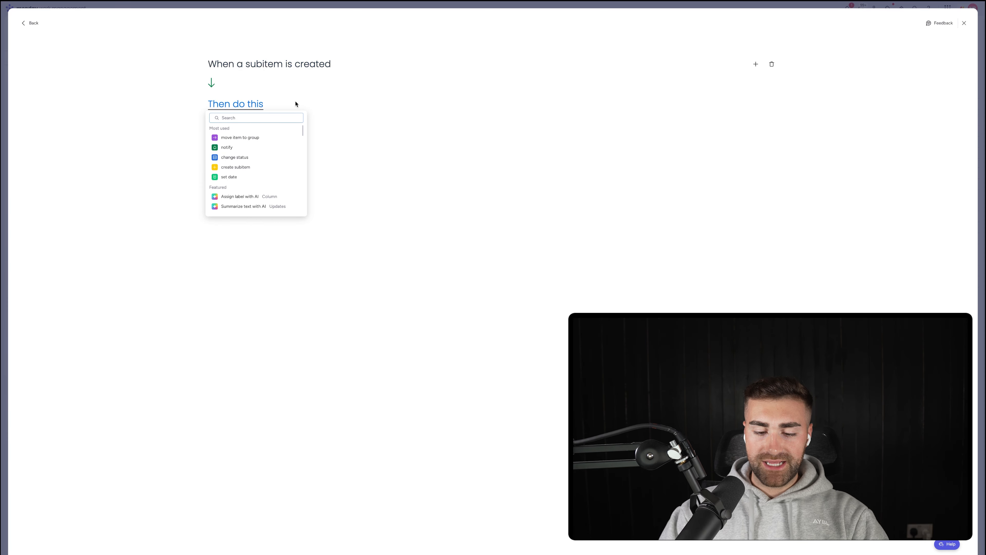
Add a set date action that sets the subitem Due Date to today.
click(265, 106)
click(265, 106)
scroll(290, 156, down, 2)
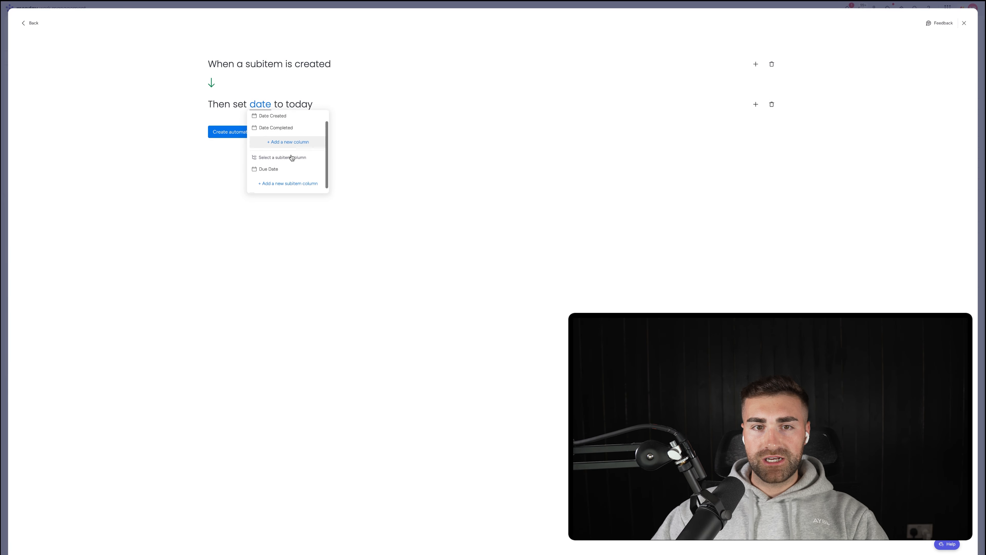
click(279, 169)
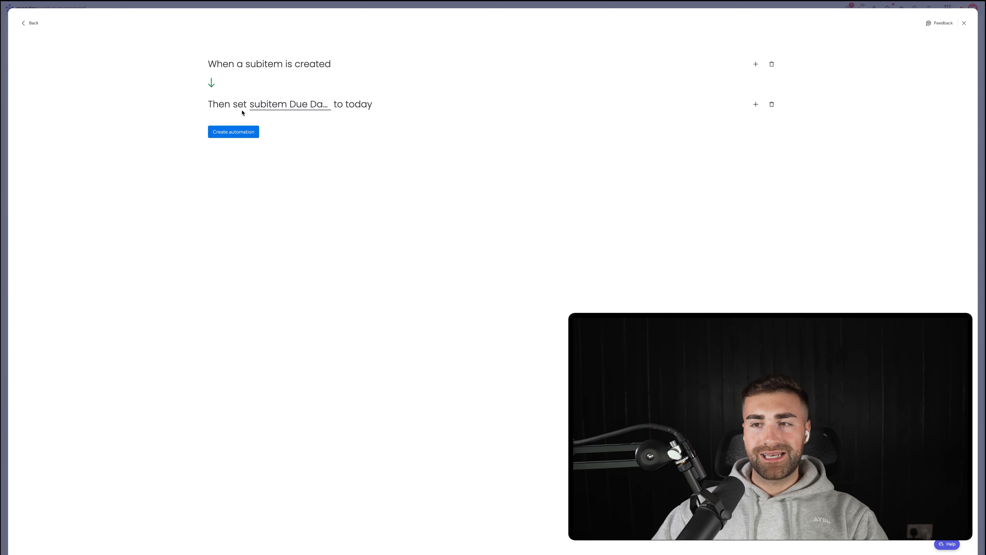
Add a second action that pushes the subitem Due Date by 5 business days, and create the automation.
click(756, 104)
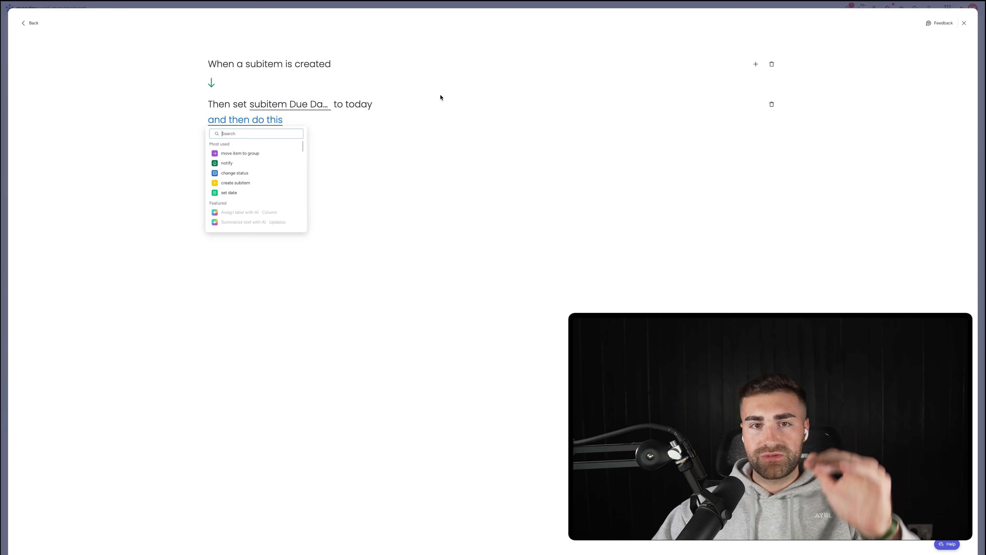
text(push)
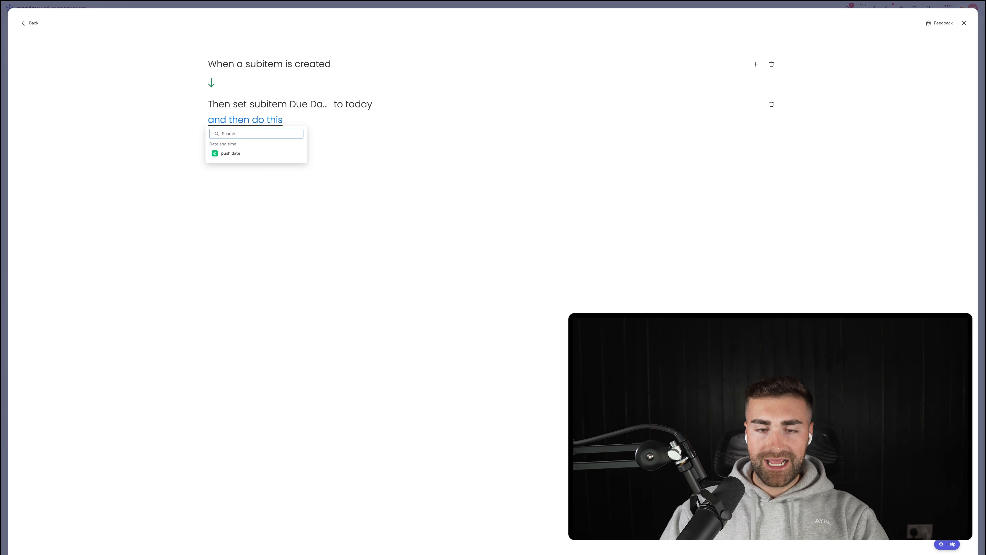
click(235, 155)
click(286, 120)
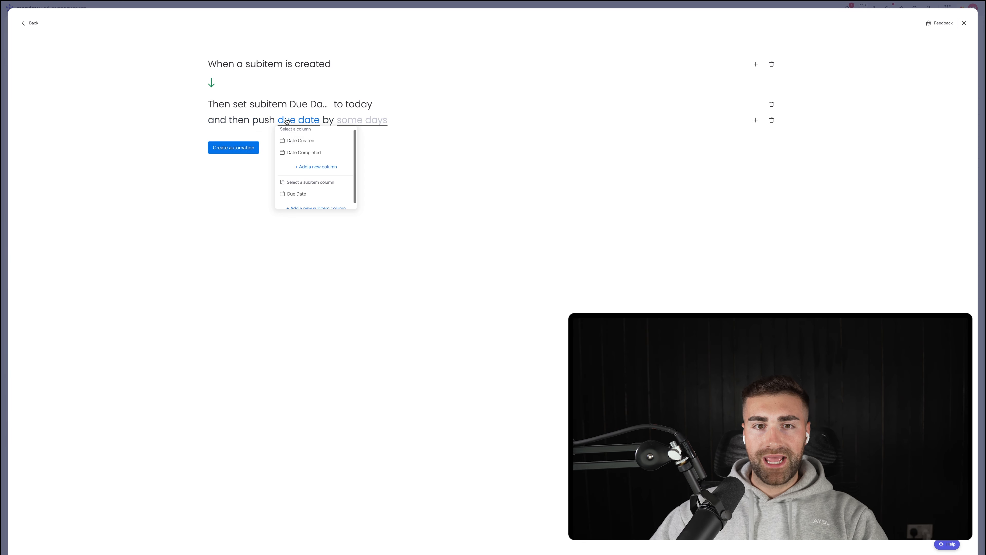
click(301, 194)
click(411, 121)
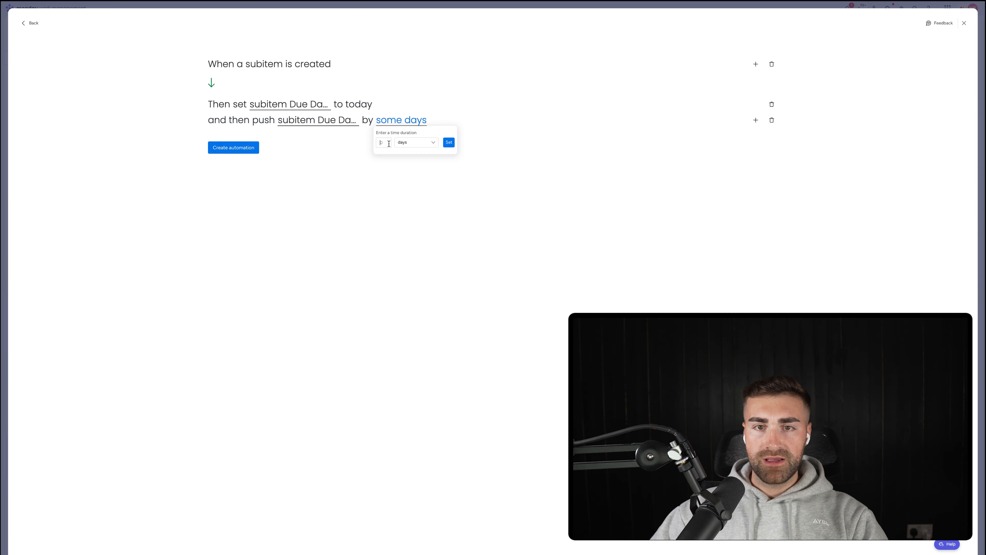
text(5)
click(413, 147)
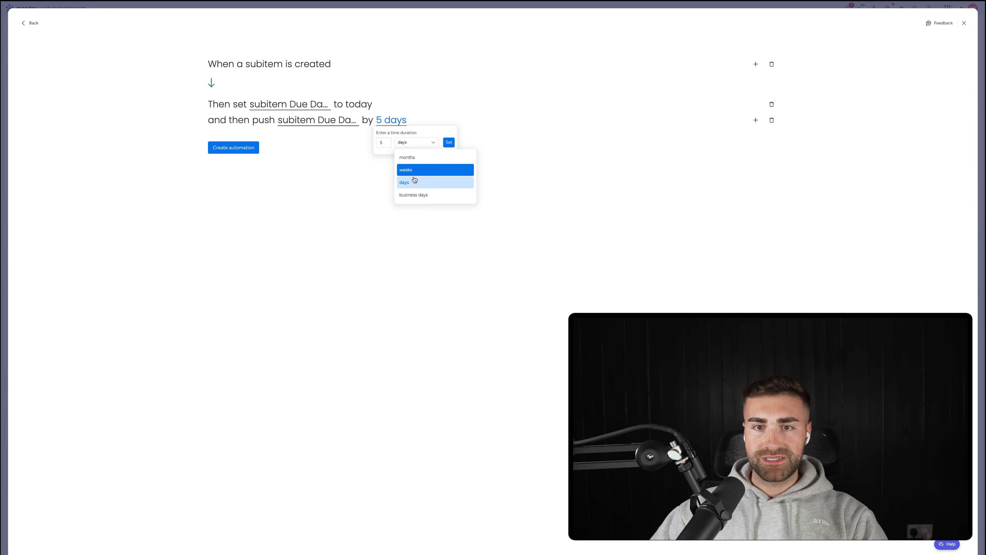
click(410, 194)
click(449, 144)
click(255, 150)
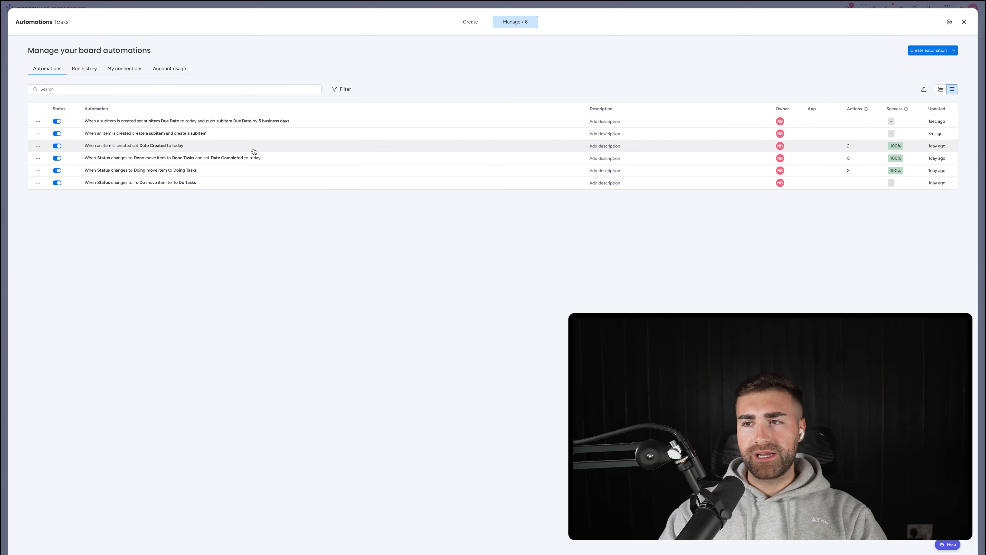
Leave the automations and add a task named "Example Parent Item #2" to the To Do Tasks group.
key(Escape)
click(103, 103)
click(103, 104)
click(112, 104)
click(120, 115)
text(Example )
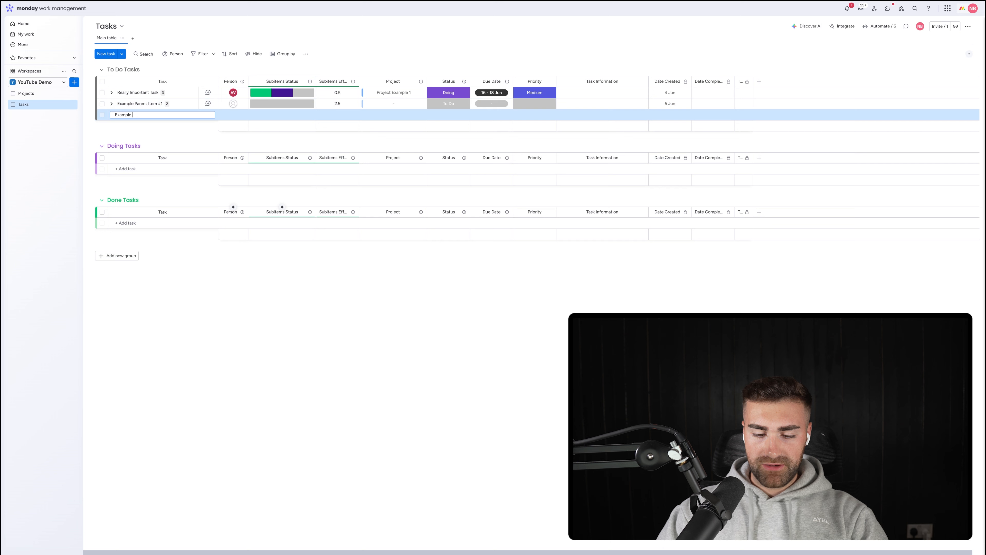
text(Parent Item €#)
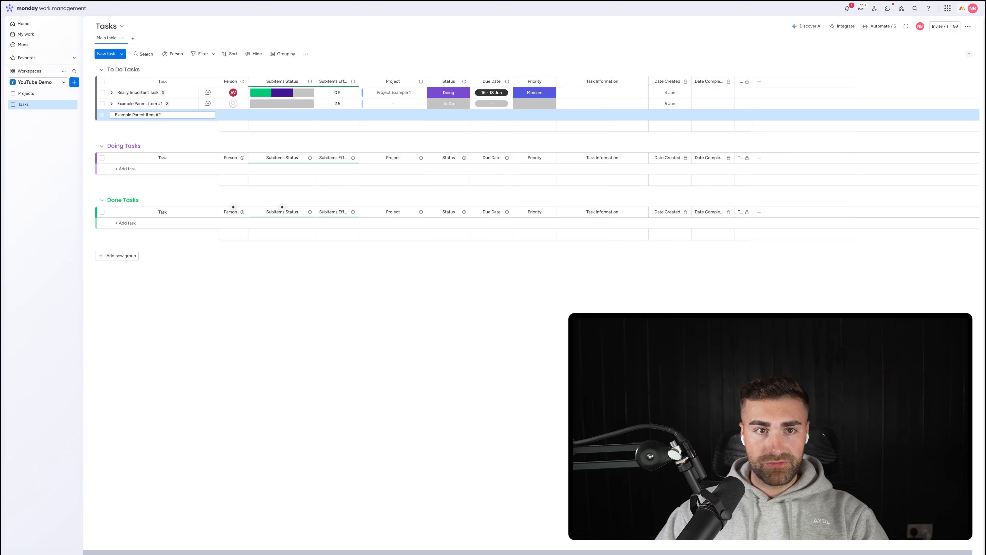
key(Return)
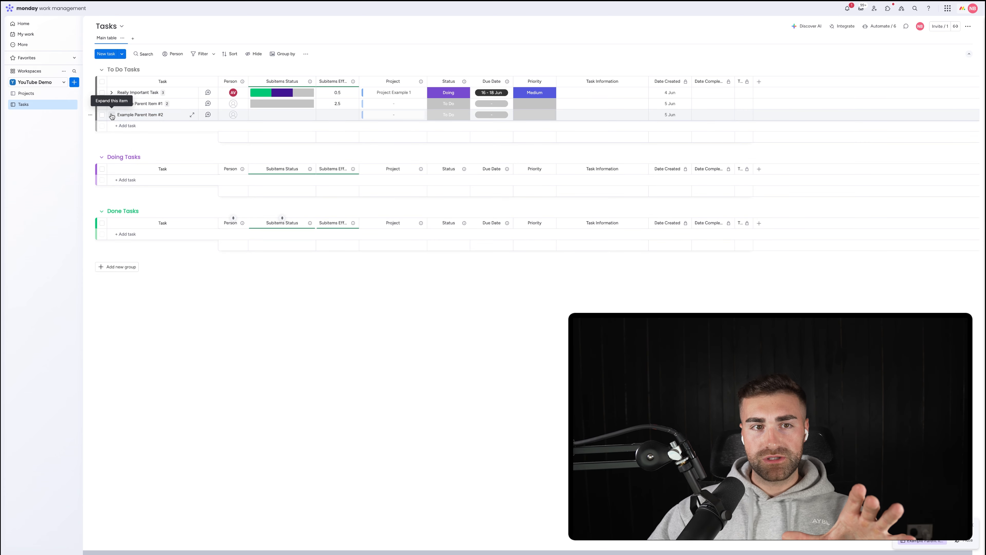
Expand Example Parent Item #2 and add a subitem named "Manual Subitem" under it.
click(112, 115)
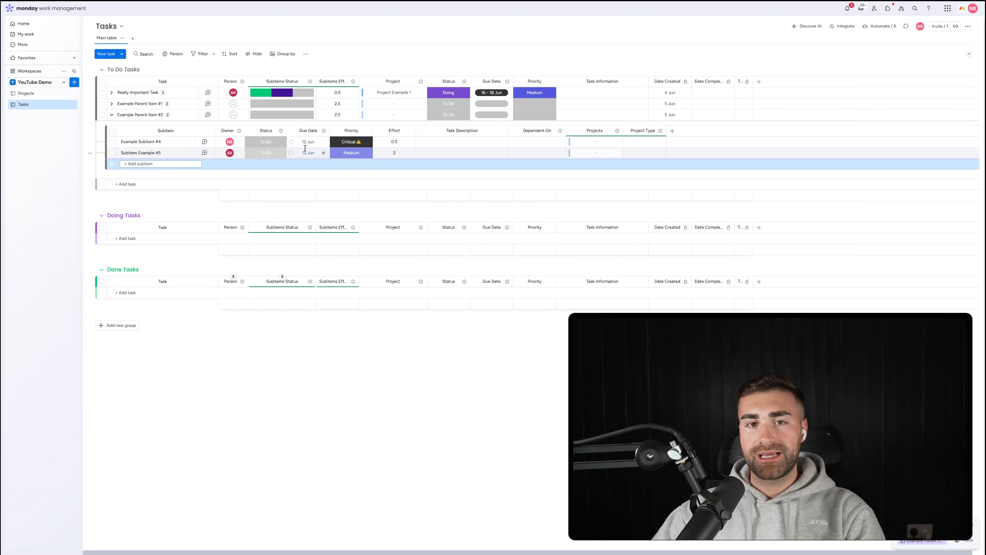
click(160, 163)
text(Manual )
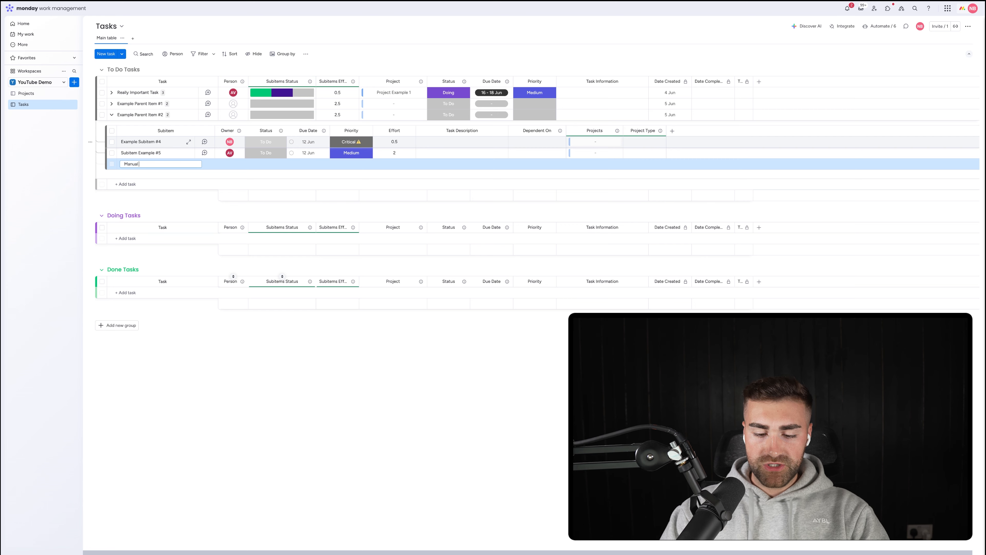
text(Subitem)
key(Return)
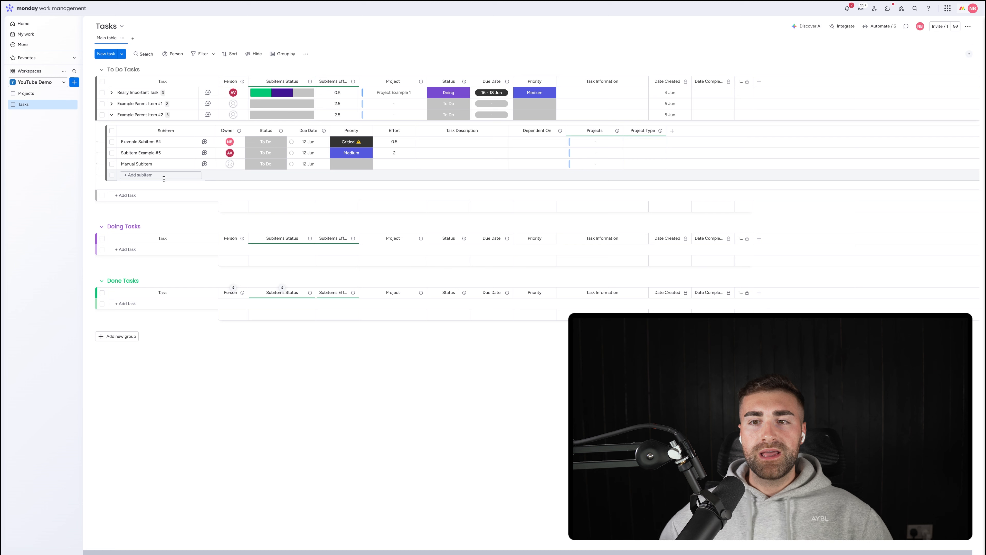
click(531, 155)
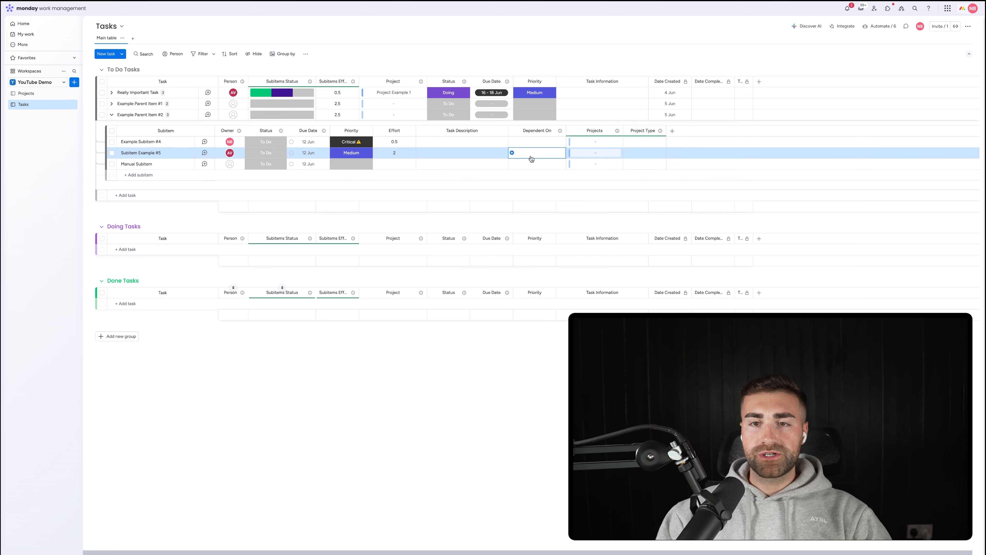
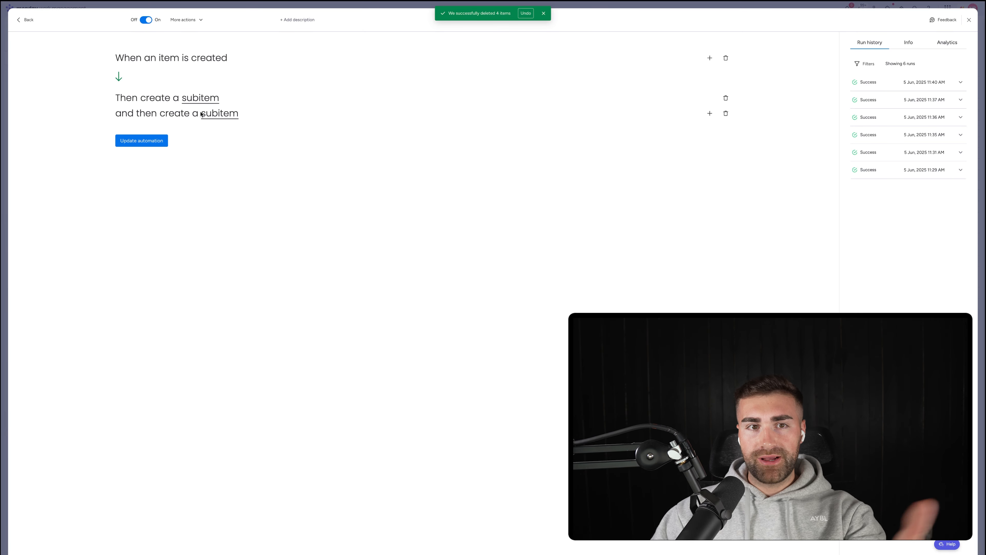
Set Checklist Trigger to 1 for the first subitem in the item-created automation, and update the automation.
click(196, 101)
scroll(503, 279, down, 1)
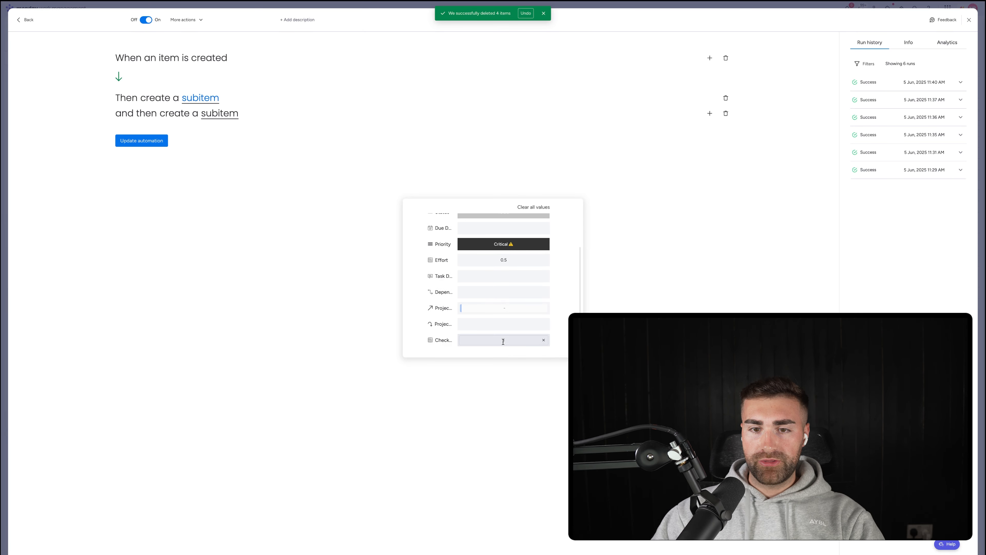
click(537, 341)
key(BackSpace)
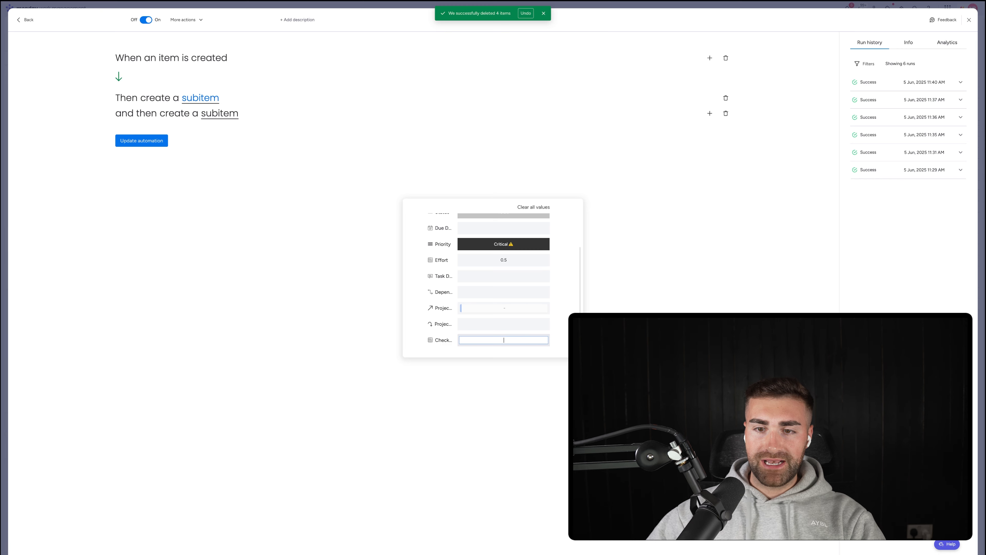
click(556, 339)
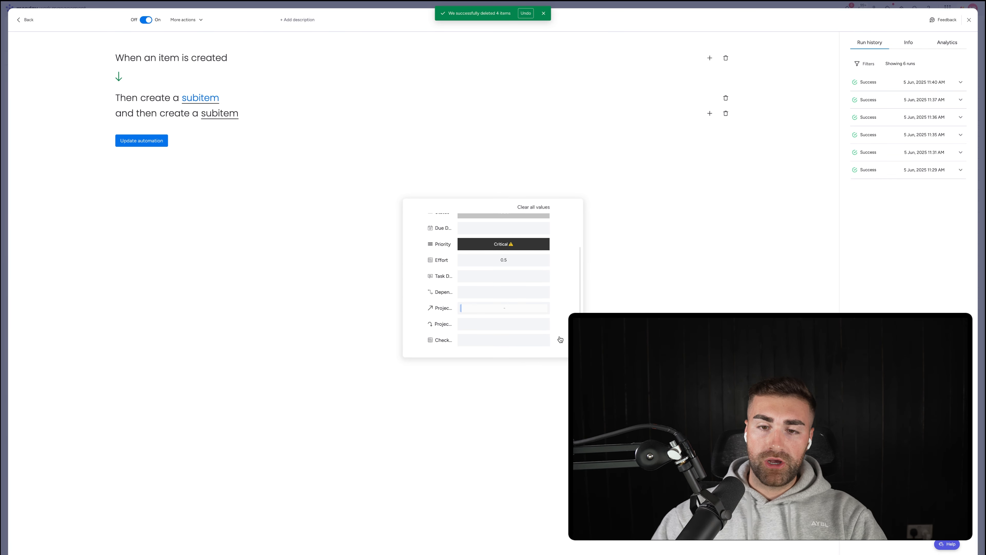
click(520, 338)
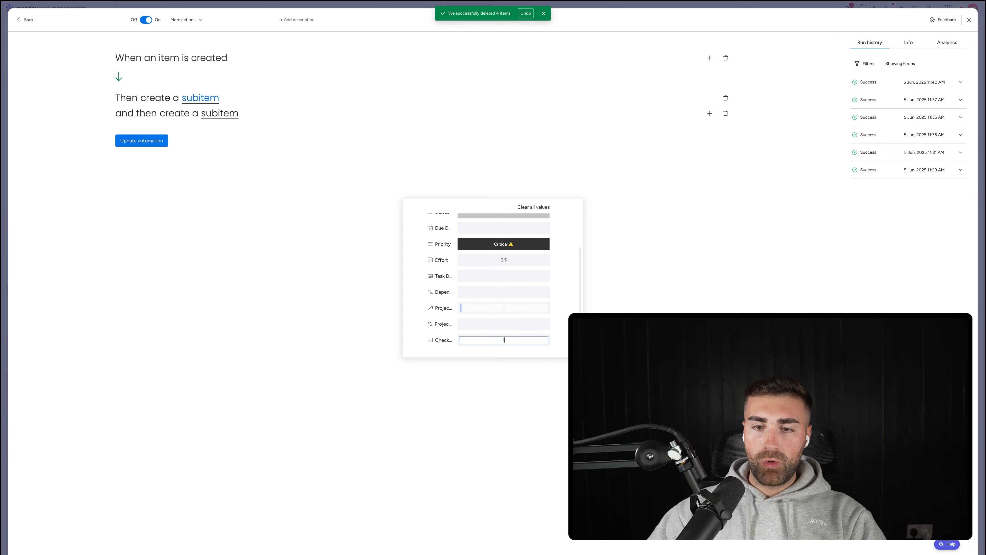
click(664, 310)
click(140, 144)
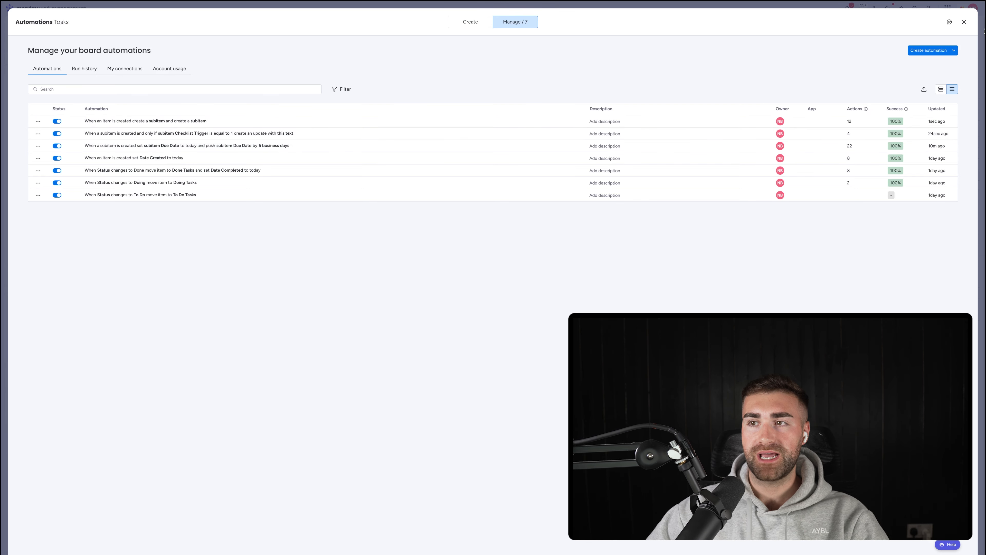
Return to the board, collapse Example Parent Item #2, and add a To Do task named "Example Parent Item #3".
click(964, 22)
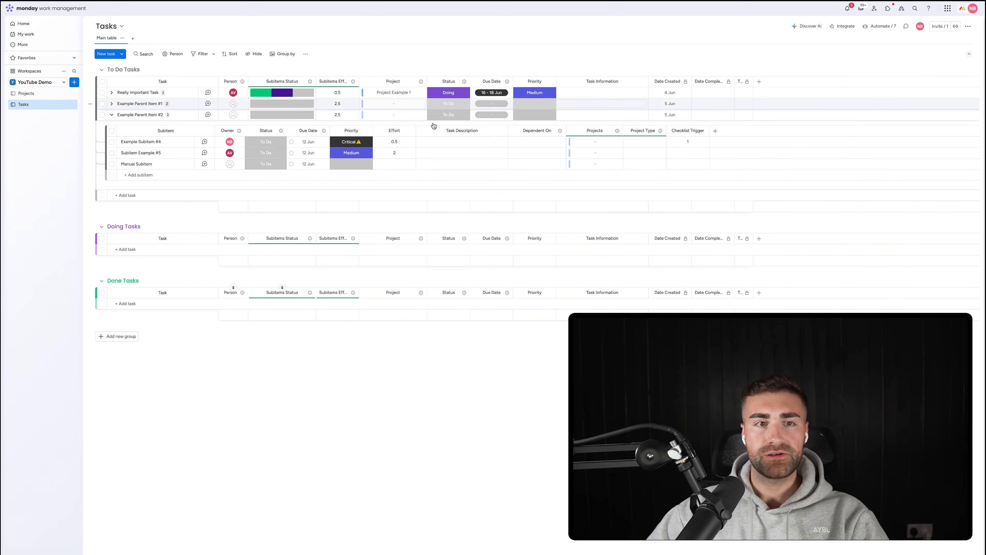
click(113, 115)
click(126, 126)
text(Ex)
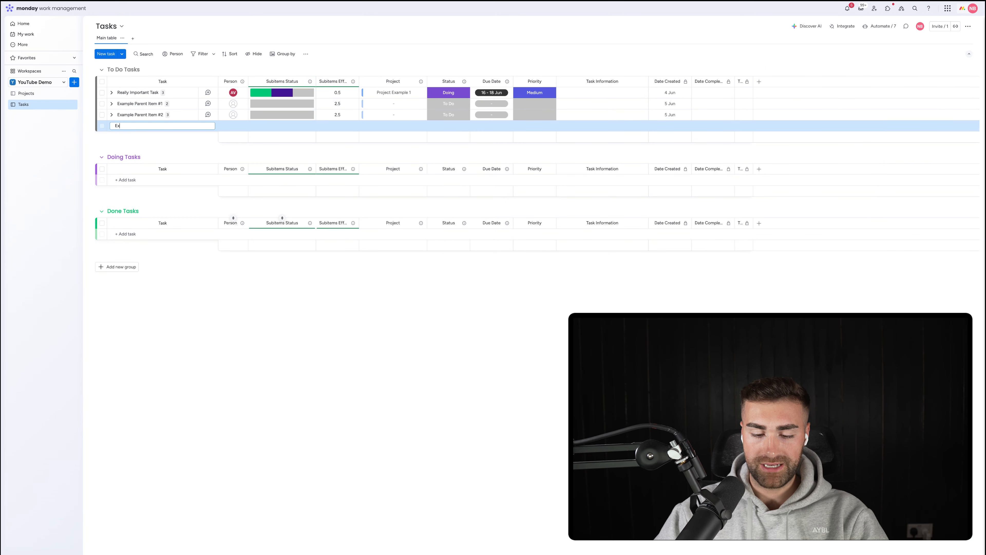
text(ample )
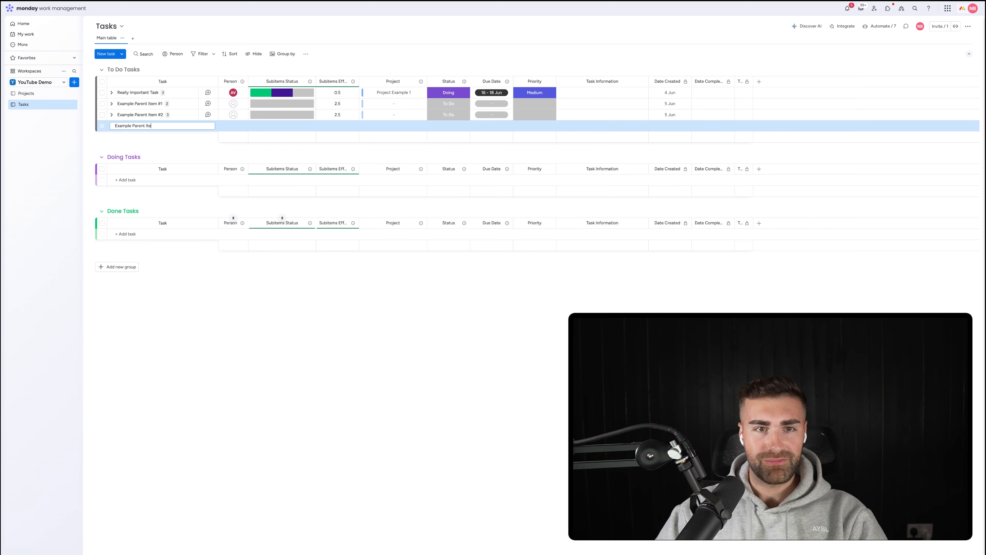
text(Parent Item #3)
key(Return)
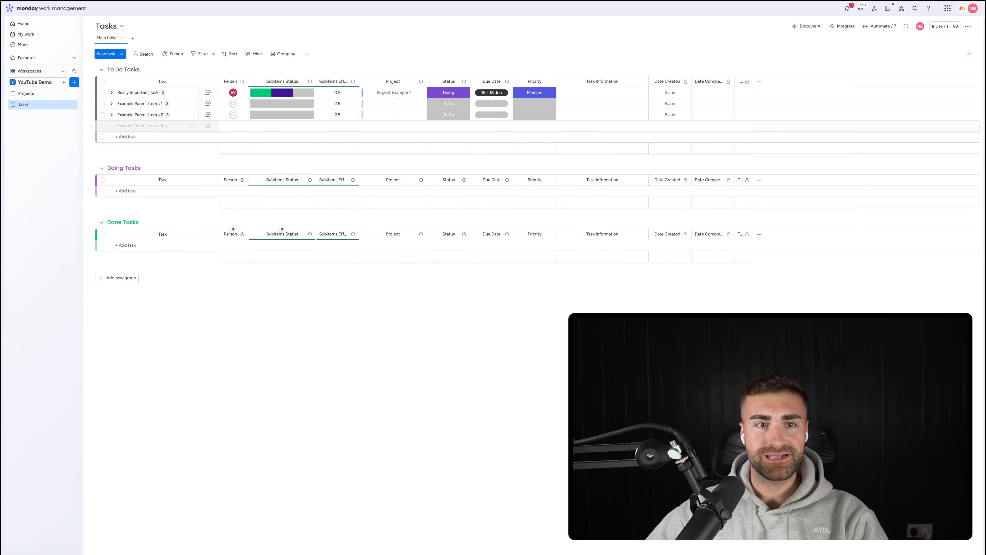
Expand Example Parent Item #3, tick off Task 1 in the update checklist of Example Subitem #4, and close its updates.
click(113, 128)
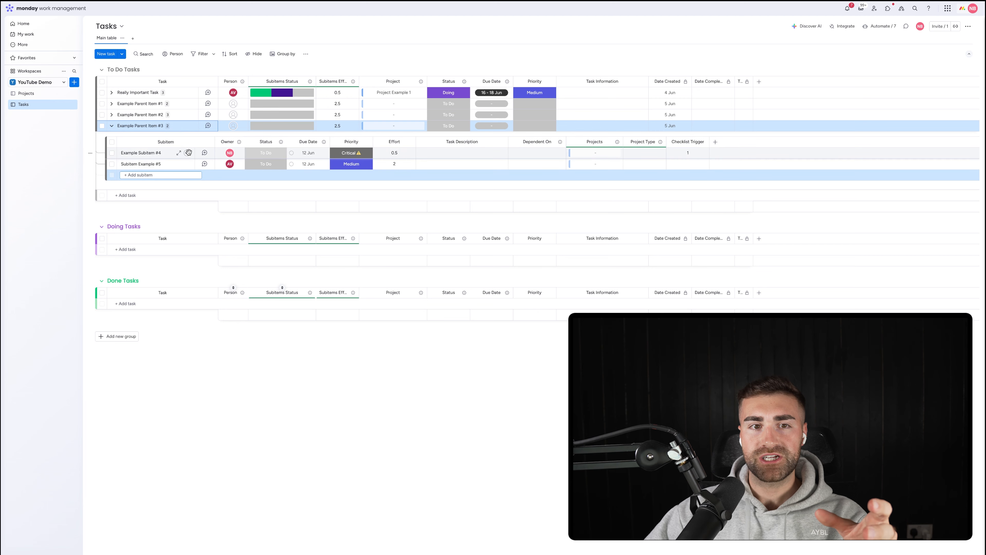
click(204, 153)
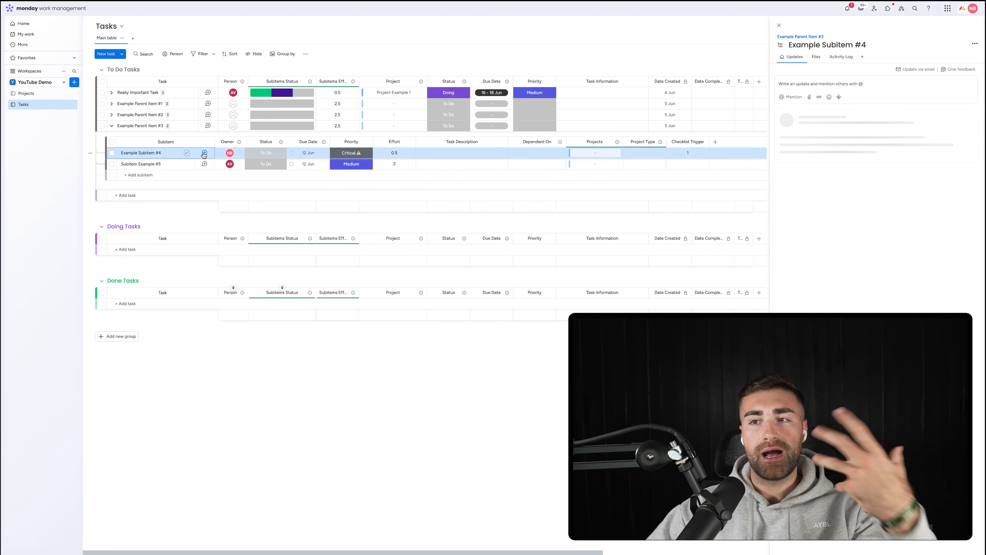
click(792, 137)
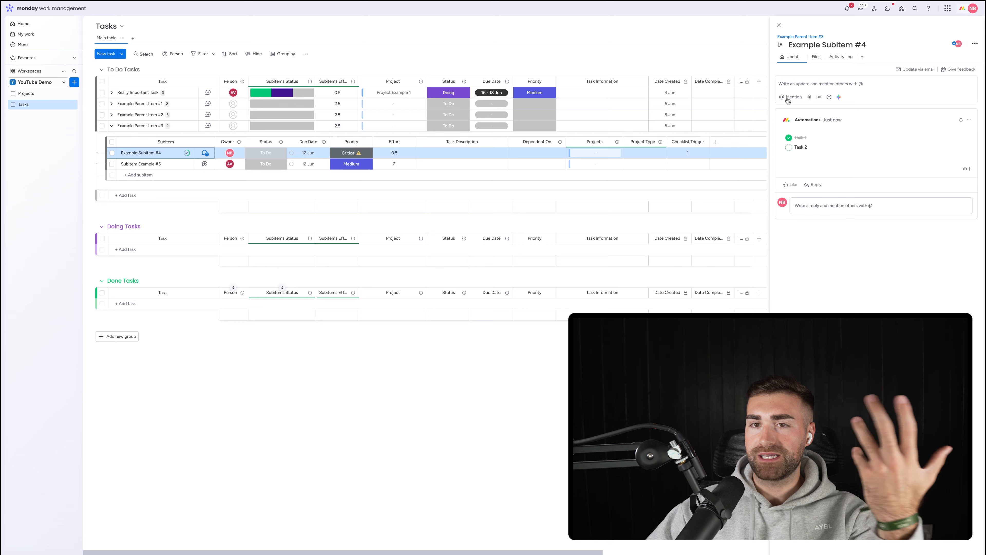
click(779, 26)
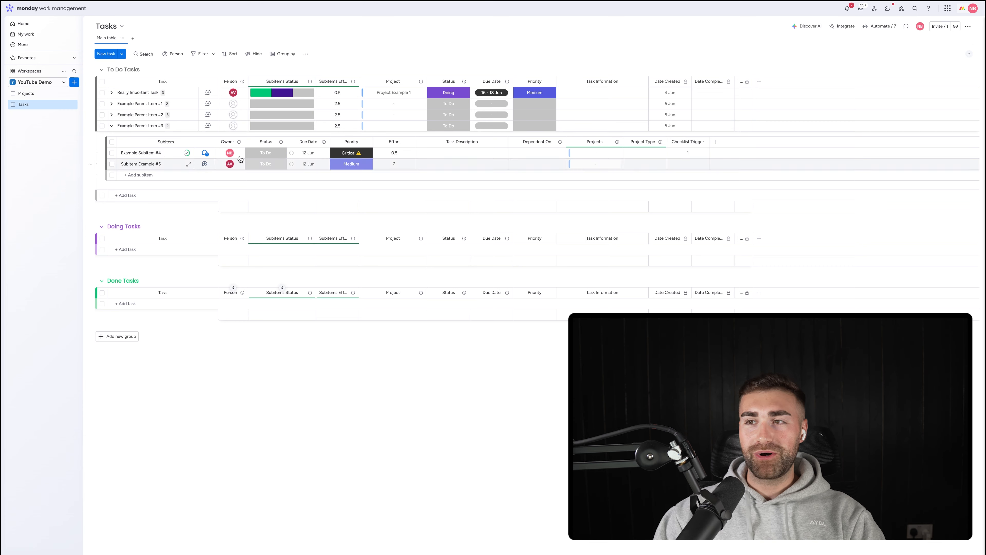
Open the automation conditioned on the subitem Checklist Trigger and examine the text of its update action.
click(878, 29)
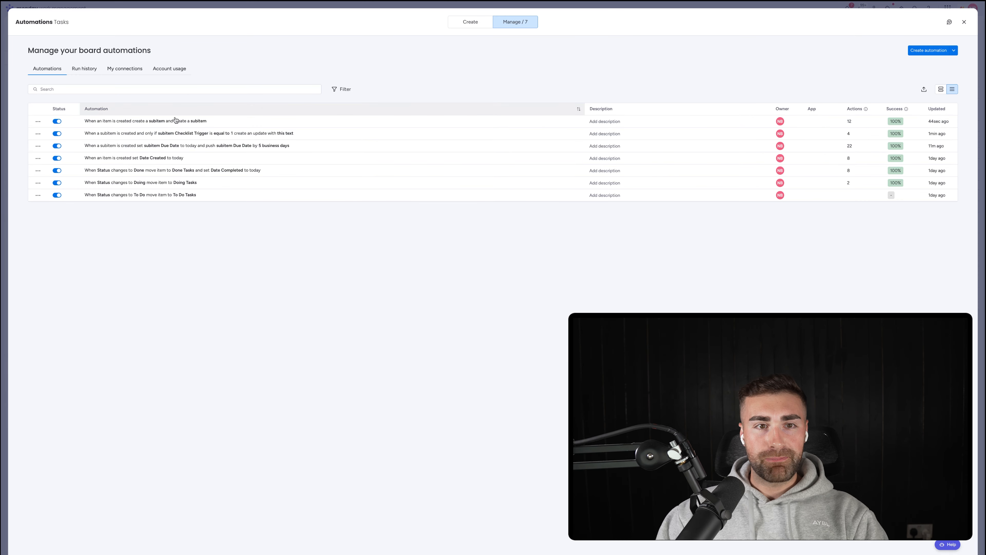
click(190, 136)
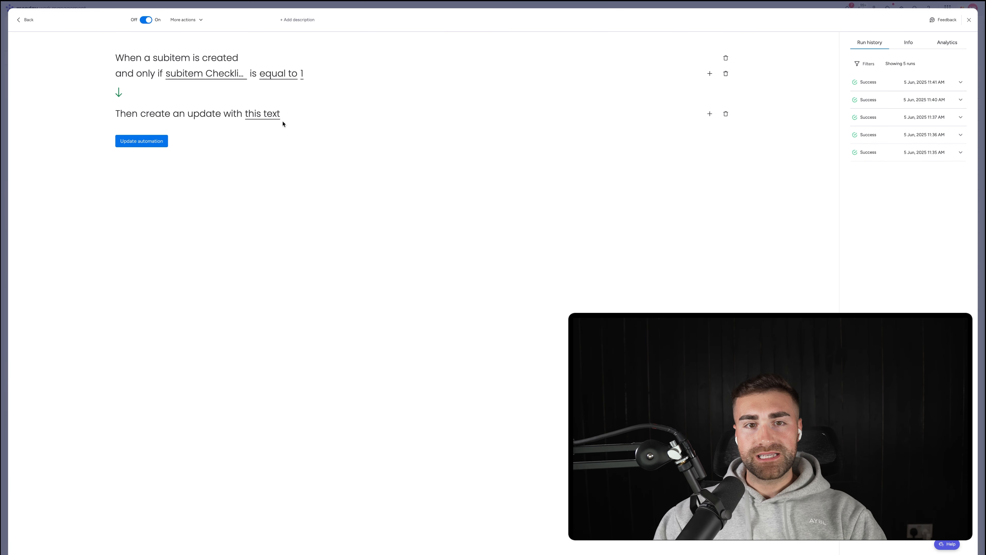
click(272, 115)
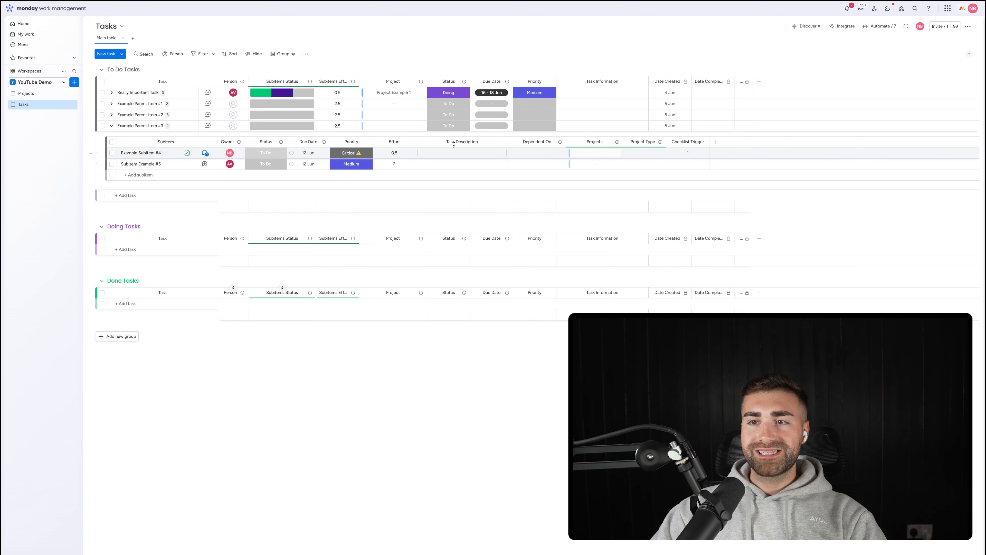
Add a Numbers column named "Sequencing" to the subitems.
click(716, 143)
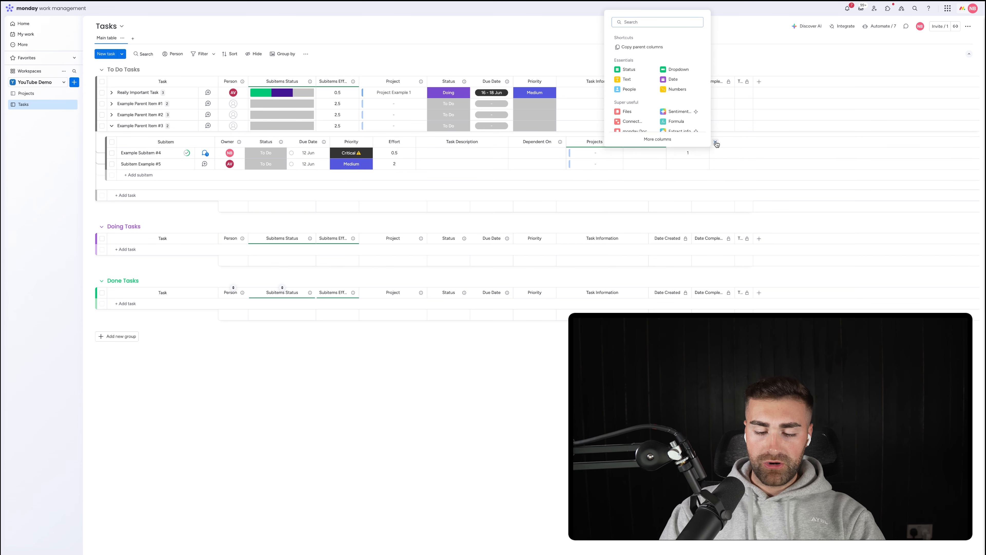
text(number)
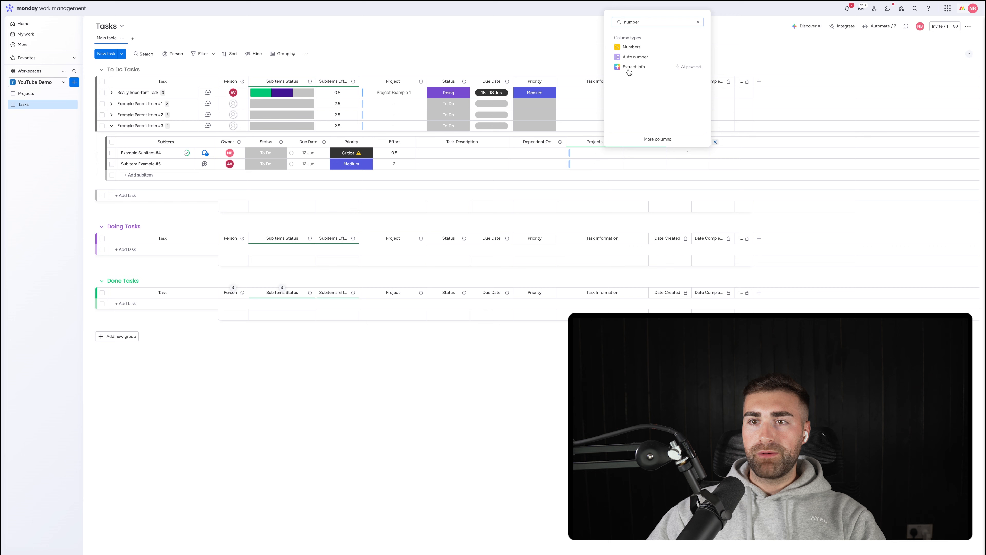
click(639, 49)
click(732, 142)
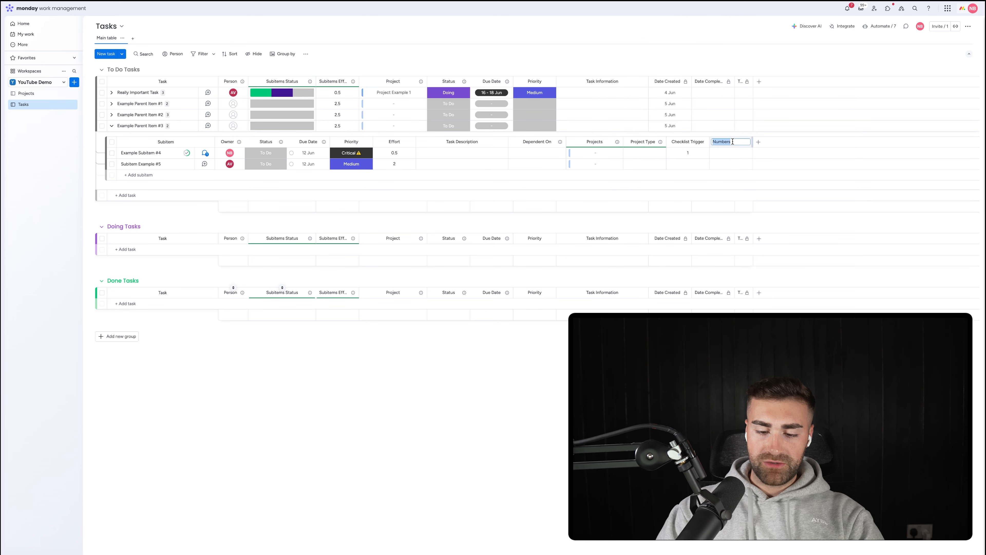
text(Sequencing)
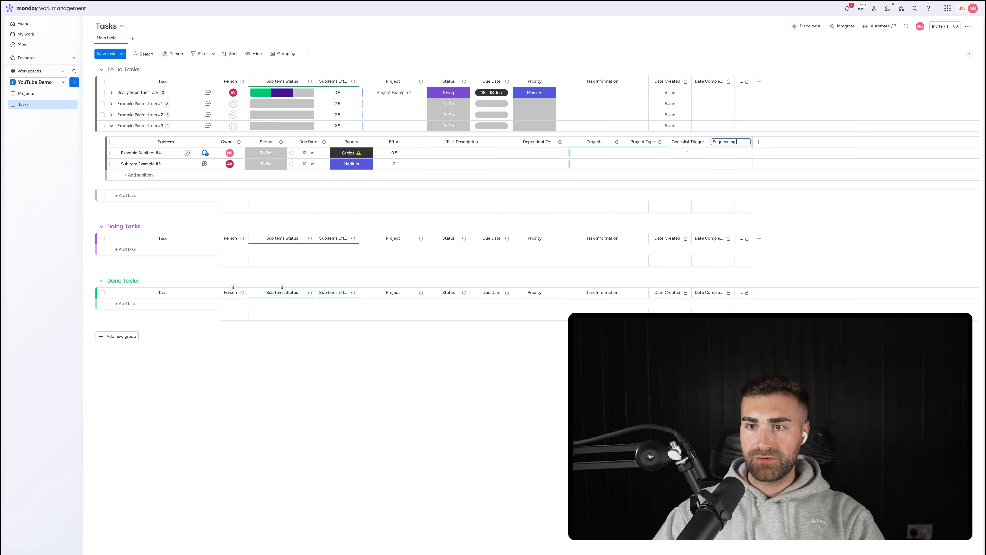
key(Return)
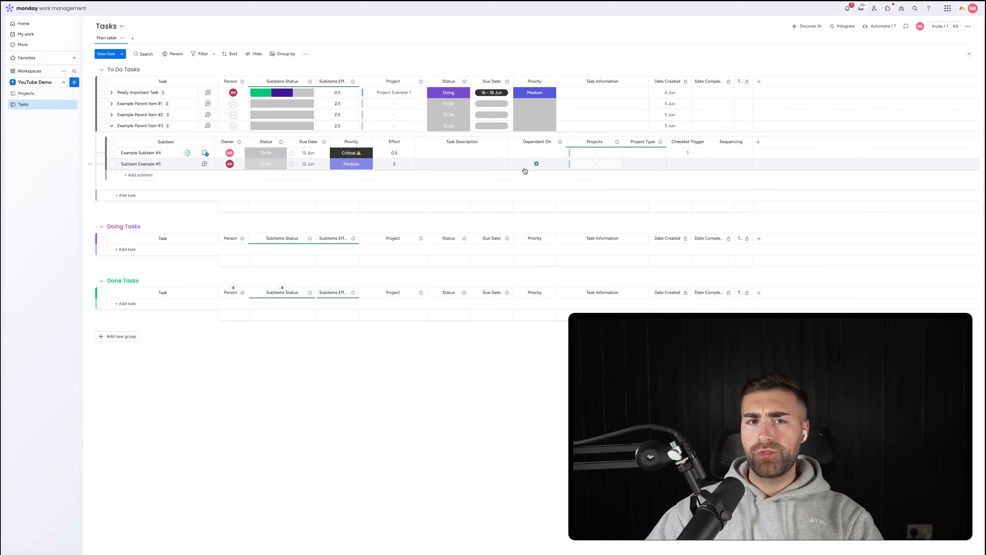
Reopen the item-created automation and fill in the Sequencing number for the first subitem it creates.
click(886, 26)
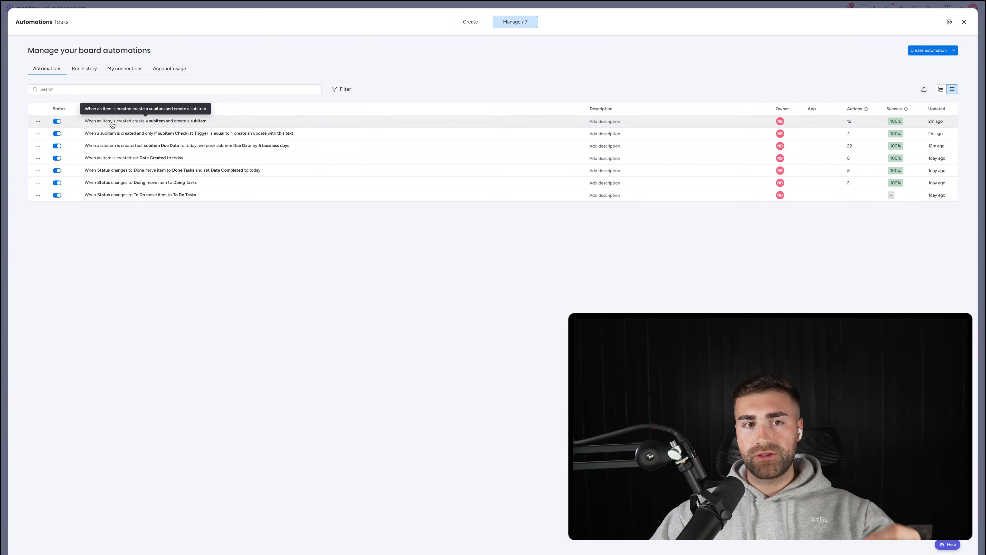
click(111, 124)
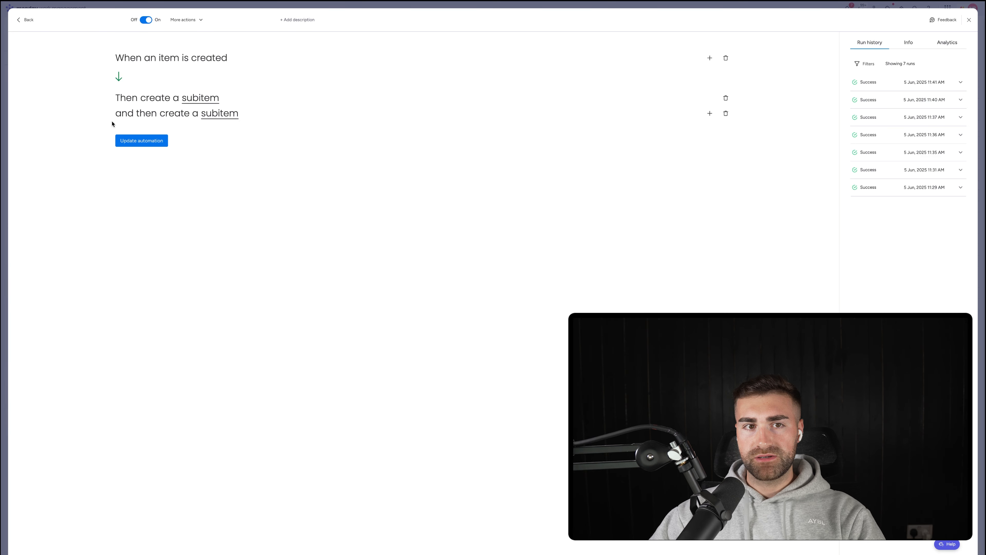
click(195, 100)
scroll(513, 342, down, 3)
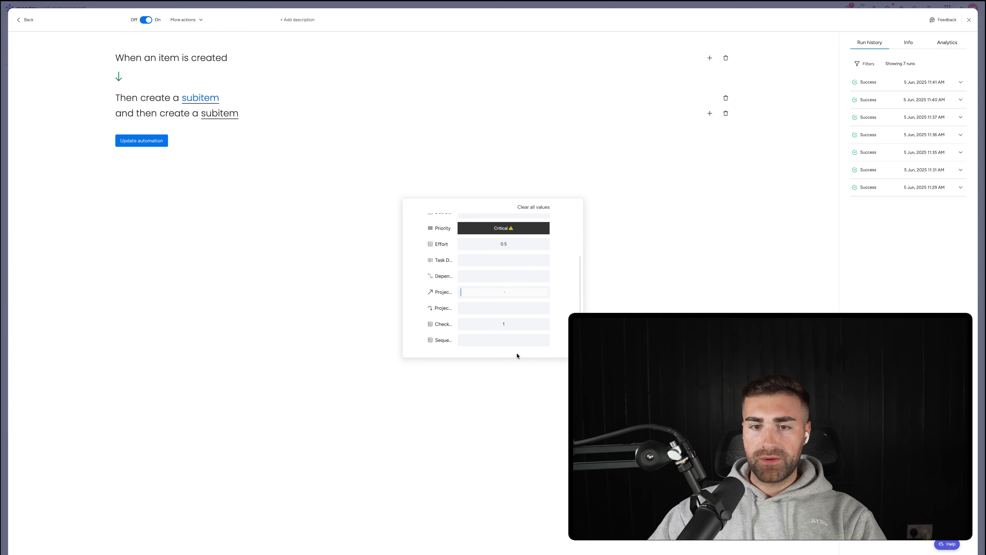
click(508, 341)
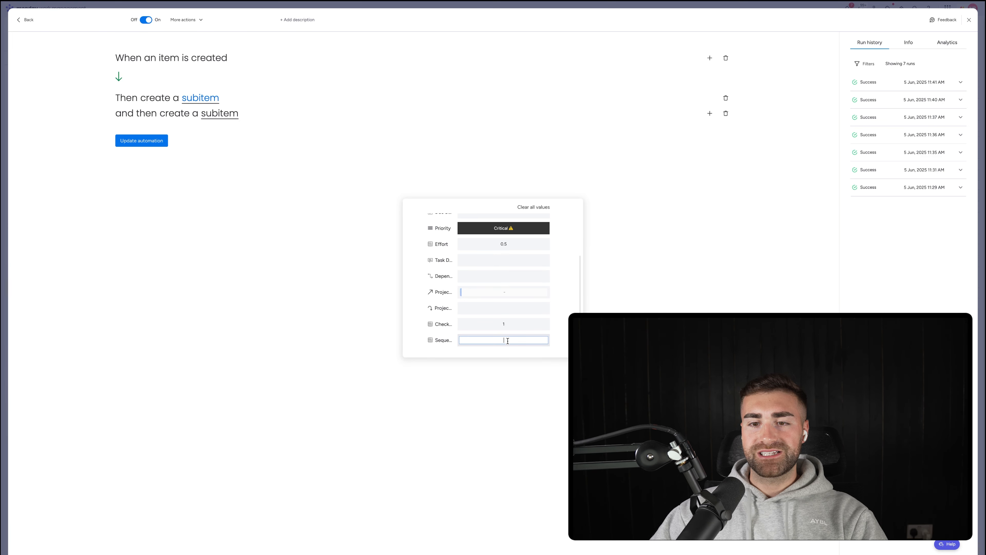
click(289, 223)
Set Sequencing to 2 for the second subitem created by the automation.
click(218, 114)
scroll(503, 318, down, 2)
scroll(503, 317, down, 1)
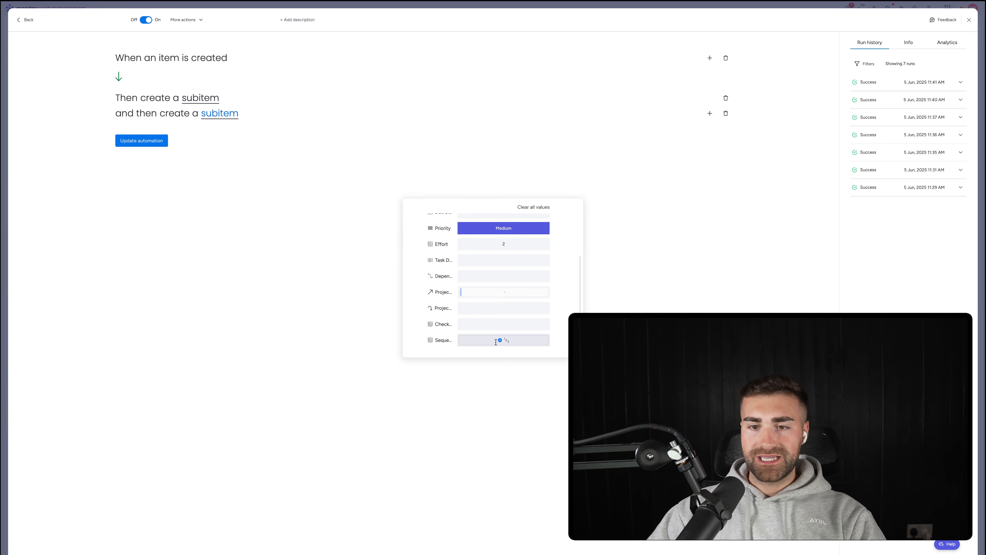
click(497, 339)
text(2)
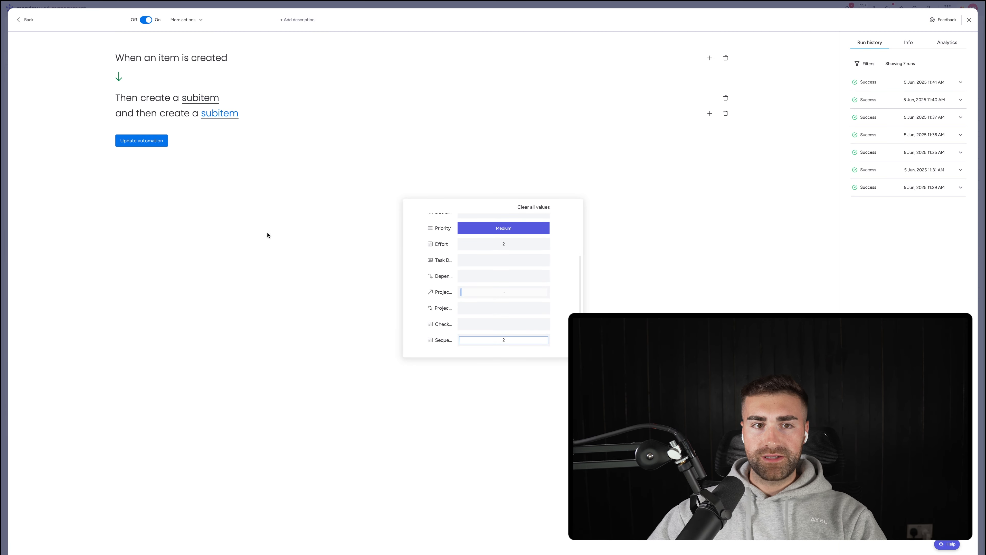
Save the changes to the item-created automation and return to the board.
click(142, 140)
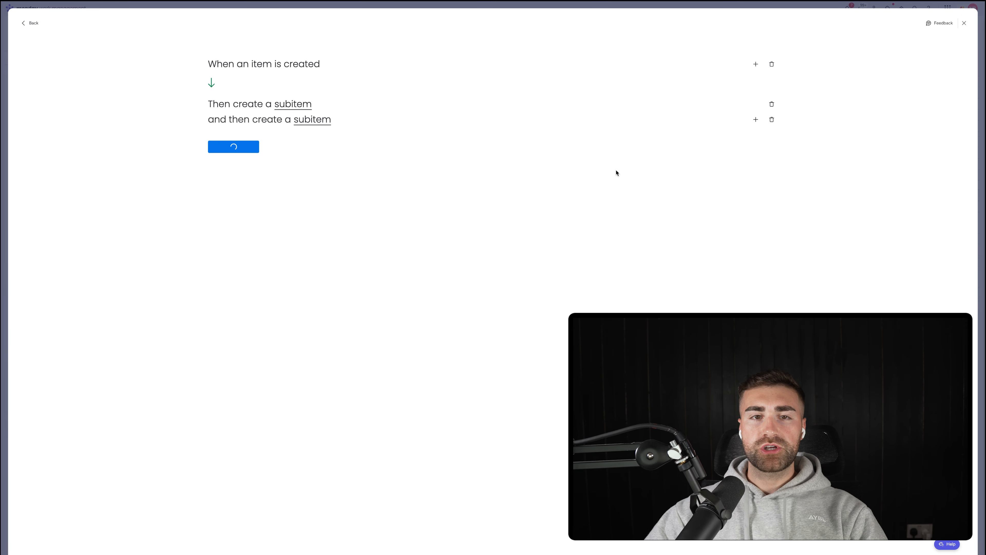
key(Escape)
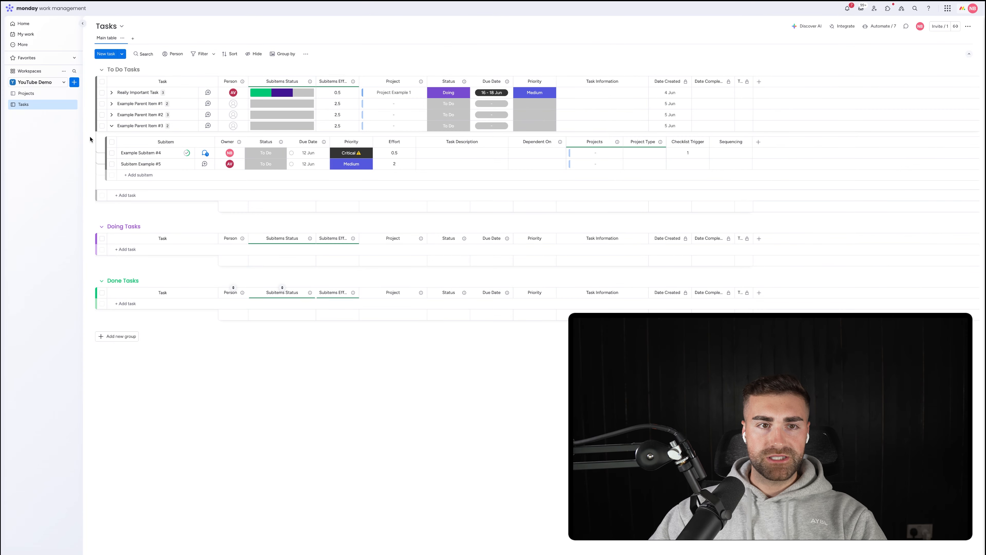
Add a task named "Example Parent Item #4" to the To Do Tasks group and expand its subitems.
click(113, 126)
click(145, 137)
text(Example Parent I)
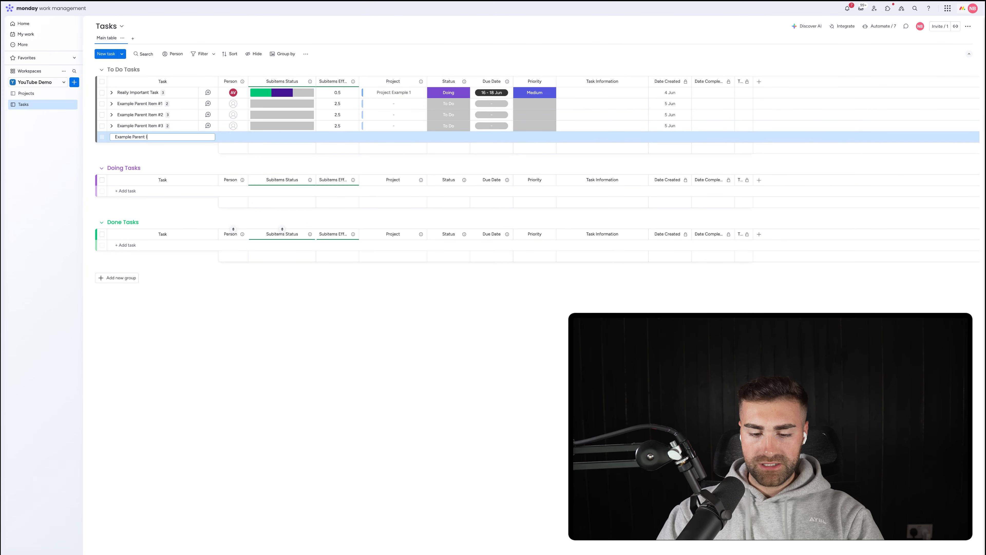
text(tem #3)
key(BackSpace)
text(4)
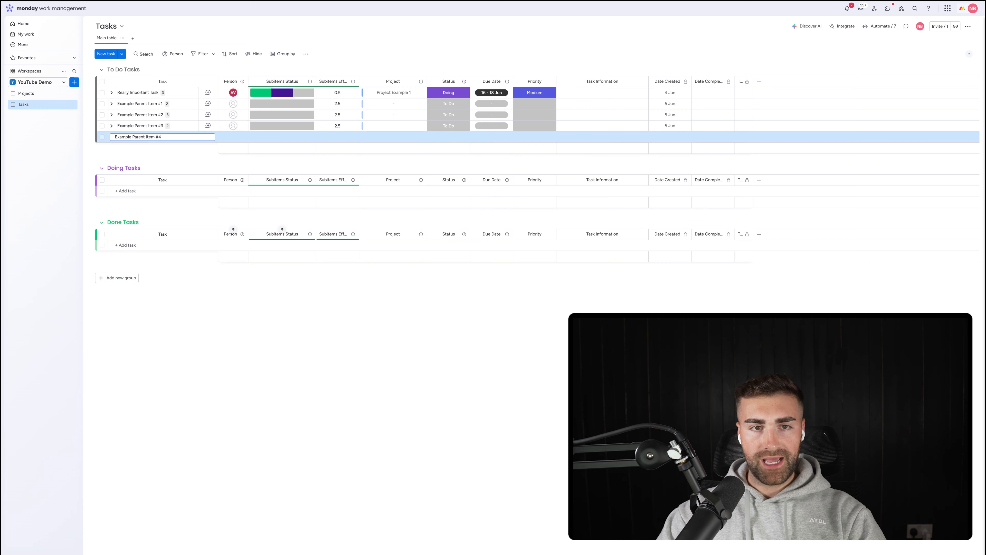
key(Return)
click(113, 137)
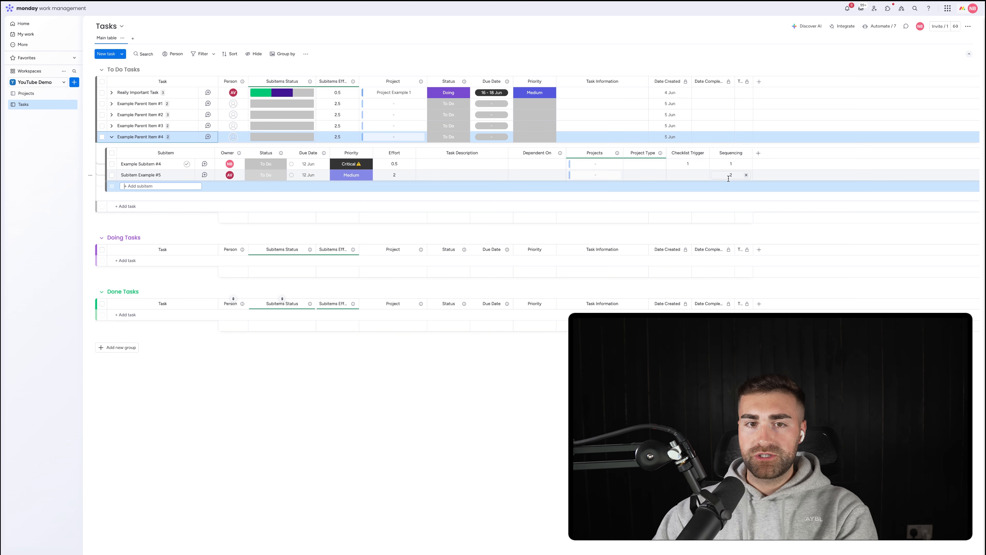
click(693, 45)
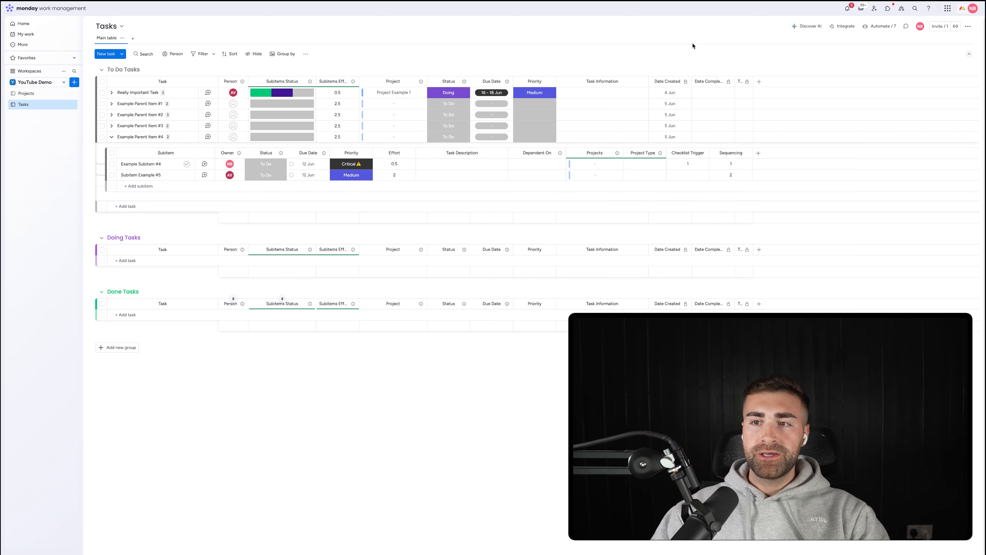
Start a new custom automation triggered when a subitem is created.
click(864, 28)
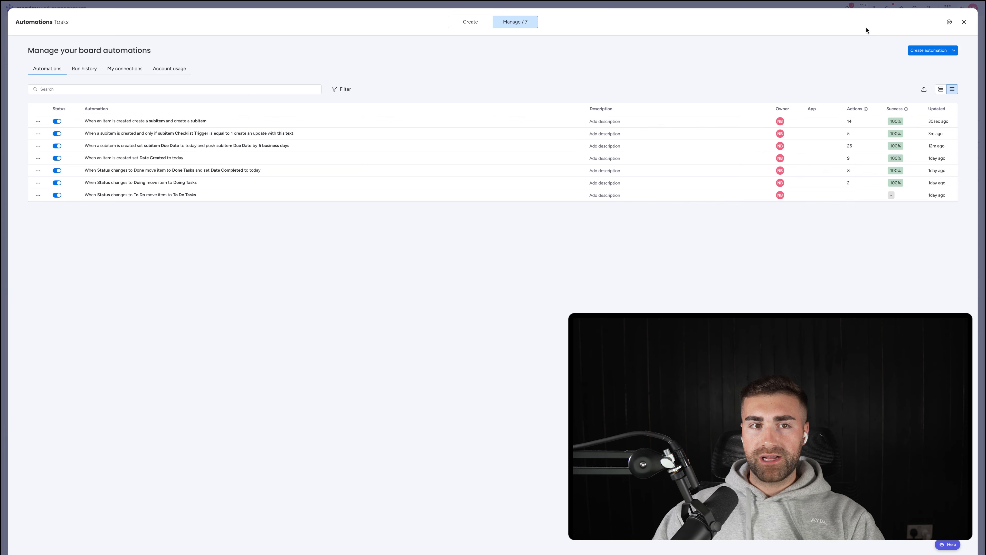
click(923, 51)
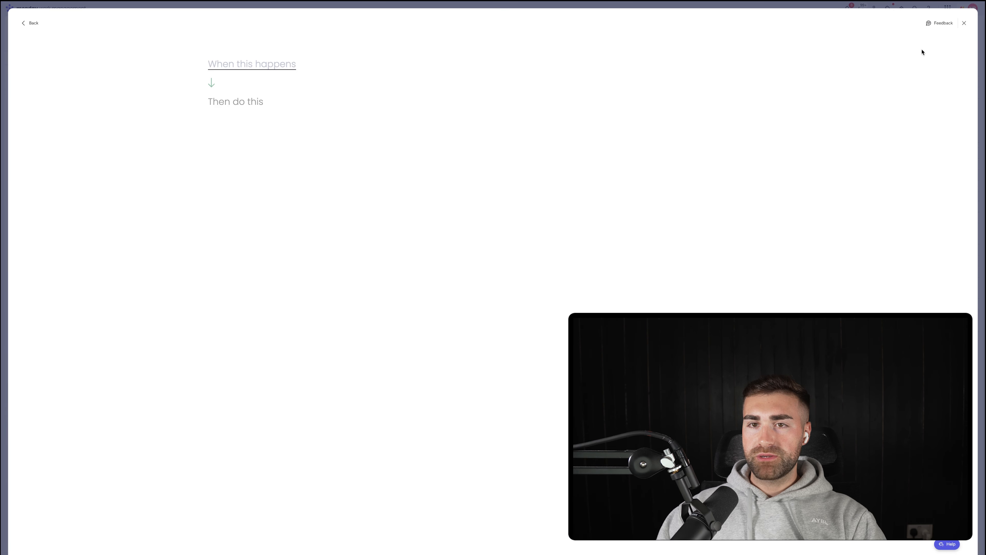
click(222, 68)
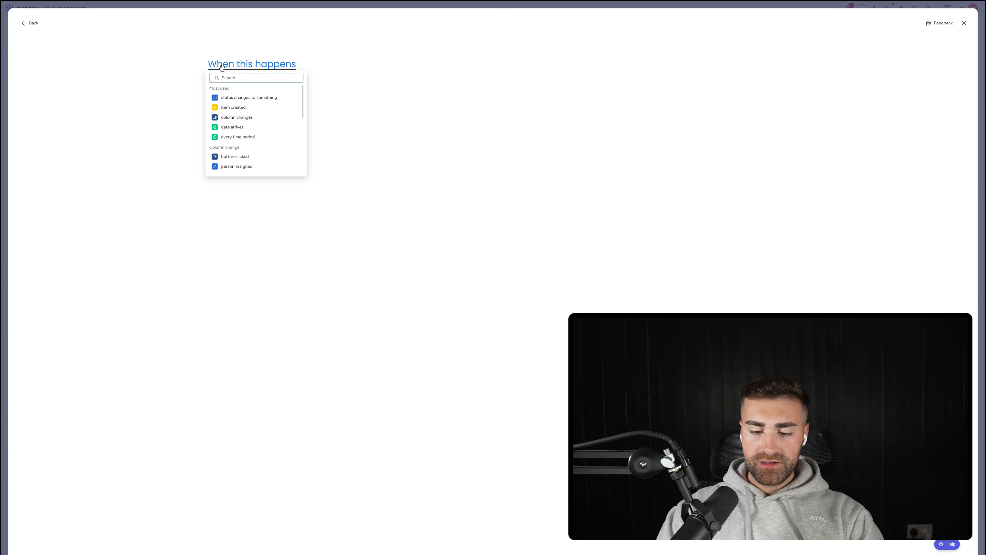
click(232, 97)
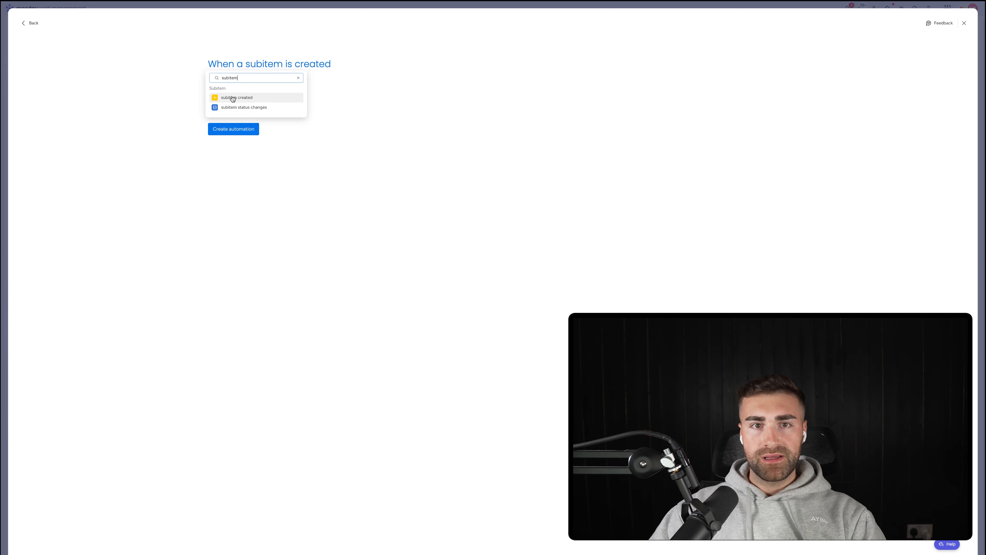
Add a condition that the automation only runs if the subitem Sequencing number is equal to 1.
click(755, 64)
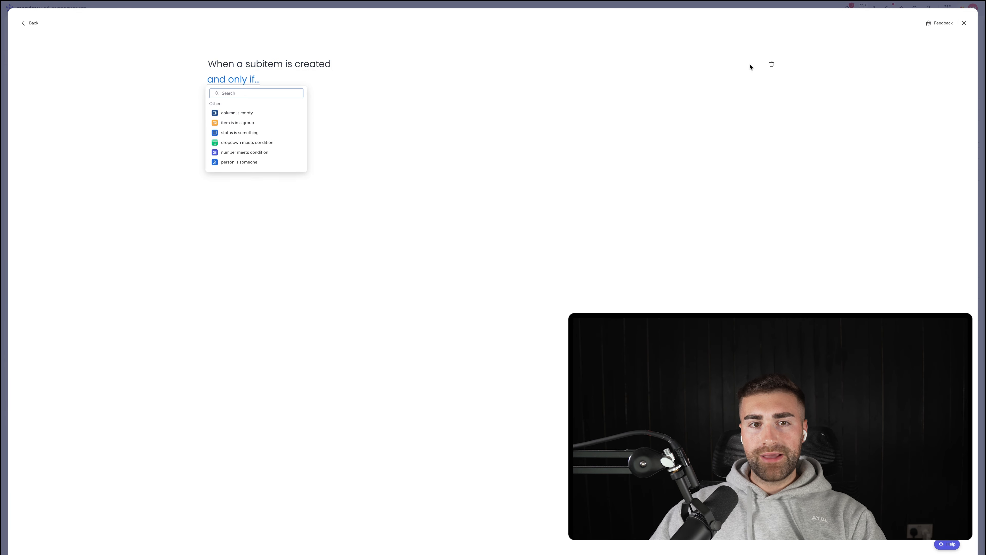
click(238, 152)
click(284, 79)
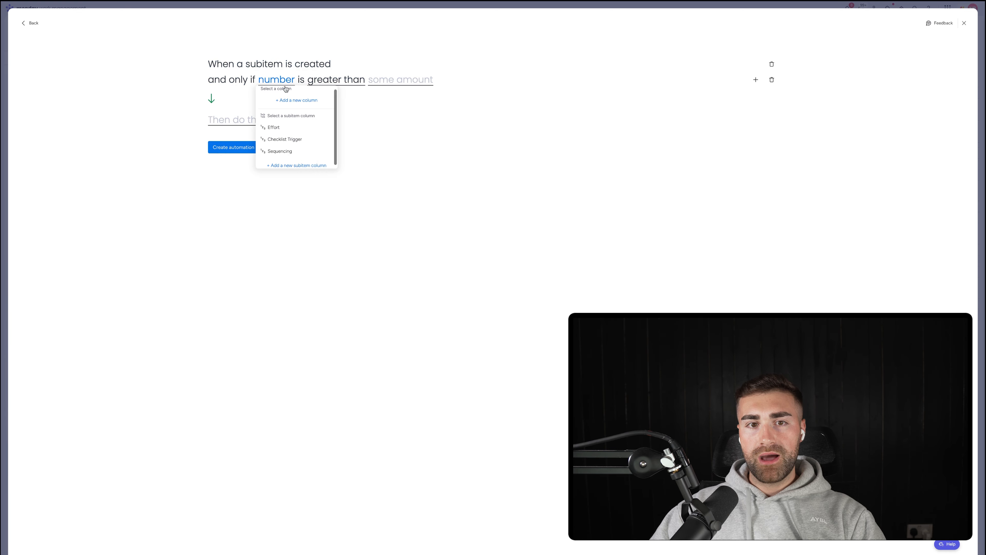
click(283, 157)
click(369, 83)
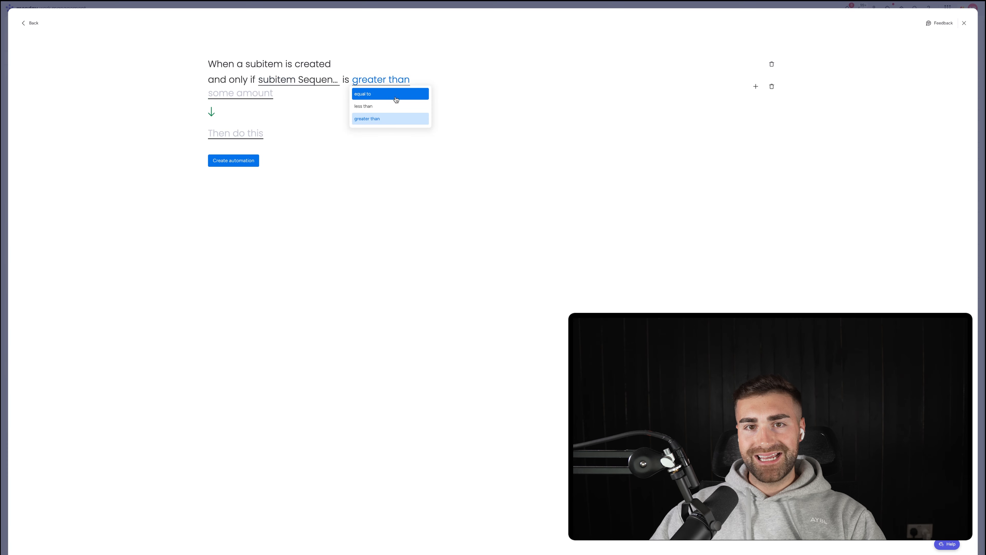
click(385, 99)
click(245, 94)
text(1)
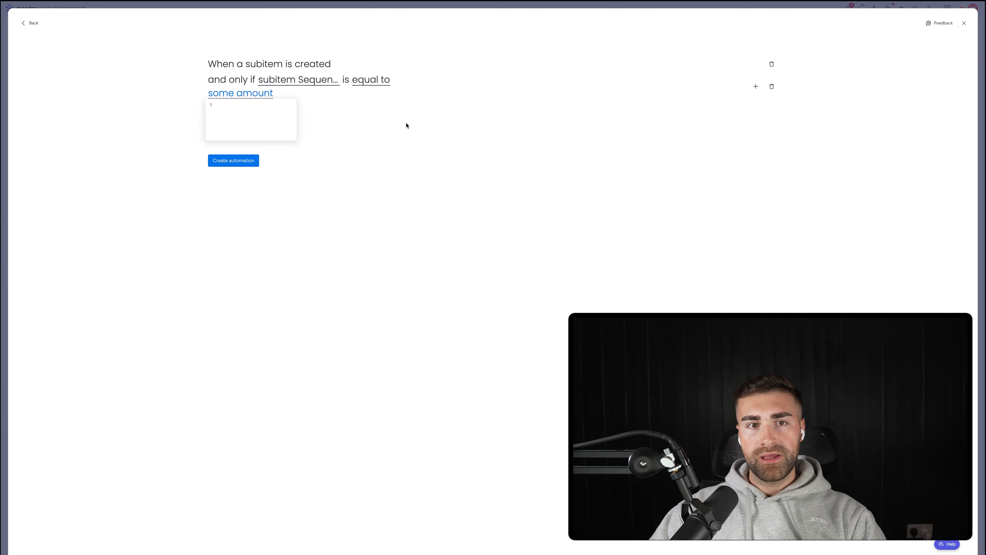
click(405, 126)
Add an action that sets the subitem Due Date to today.
click(227, 124)
text(set dat)
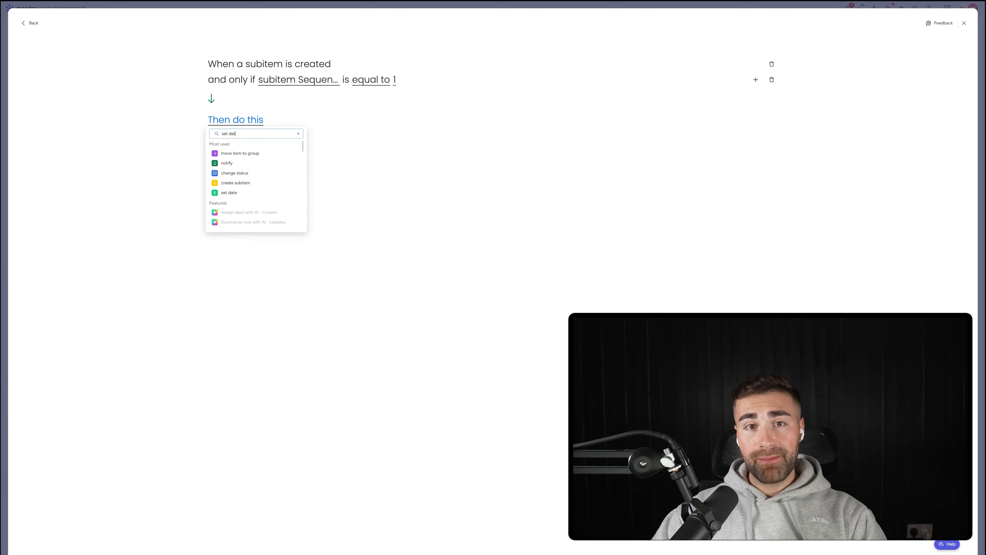
text(e)
click(229, 153)
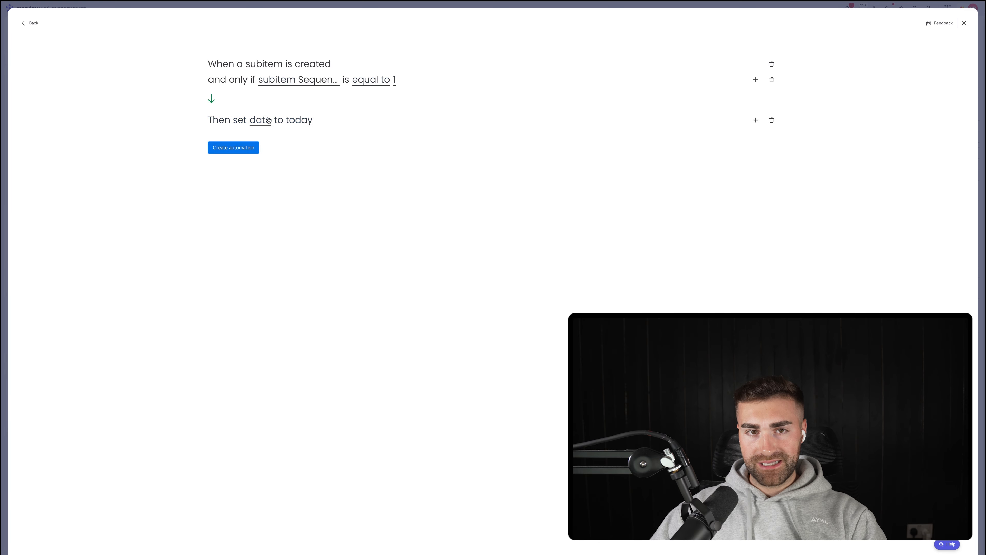
click(261, 121)
click(280, 185)
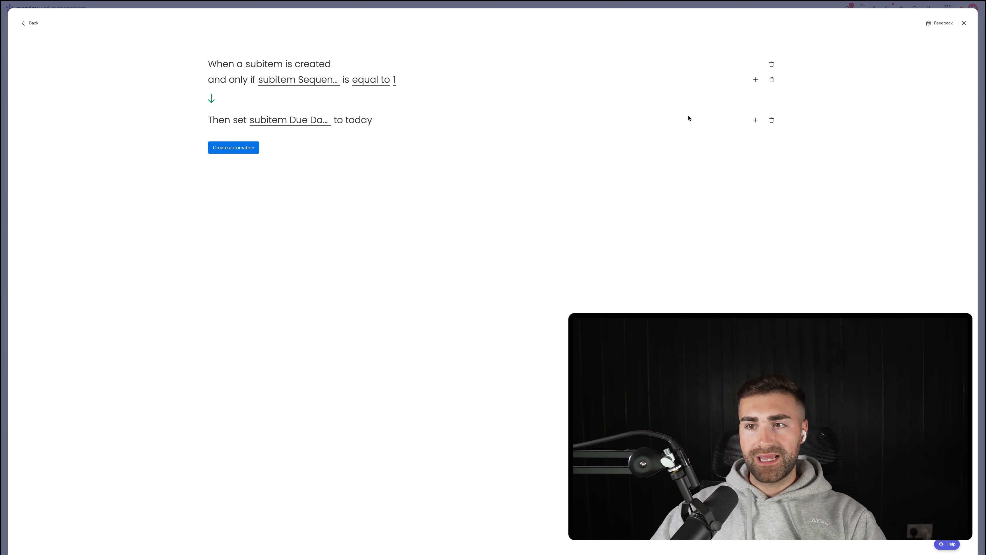
Add an action pushing the subitem Due Date by 5 business days and create the automation.
click(756, 120)
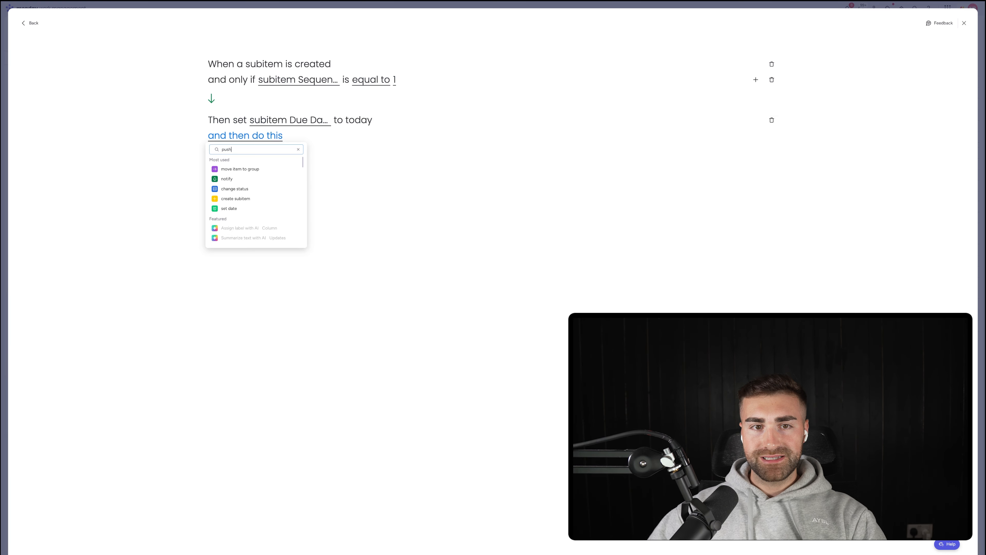
click(237, 169)
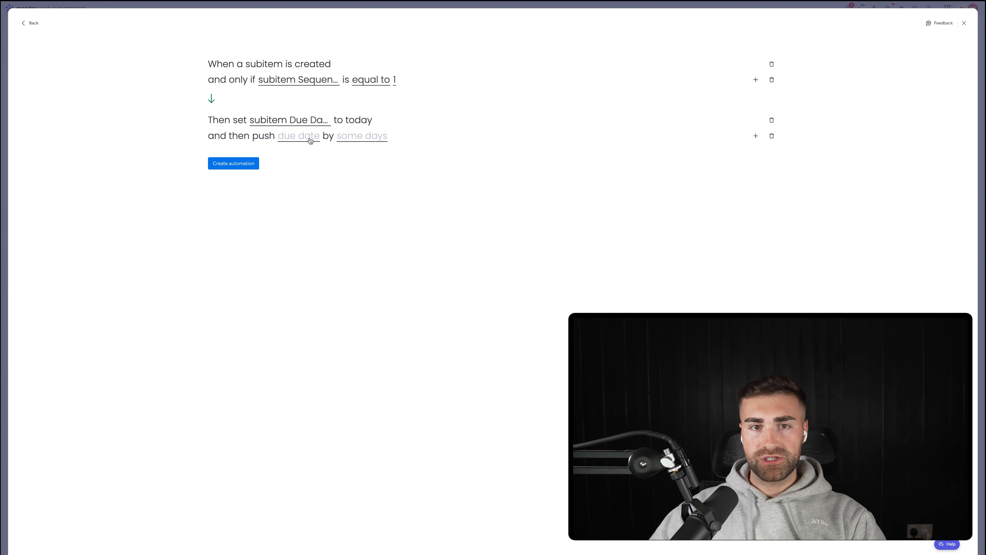
click(310, 136)
click(295, 204)
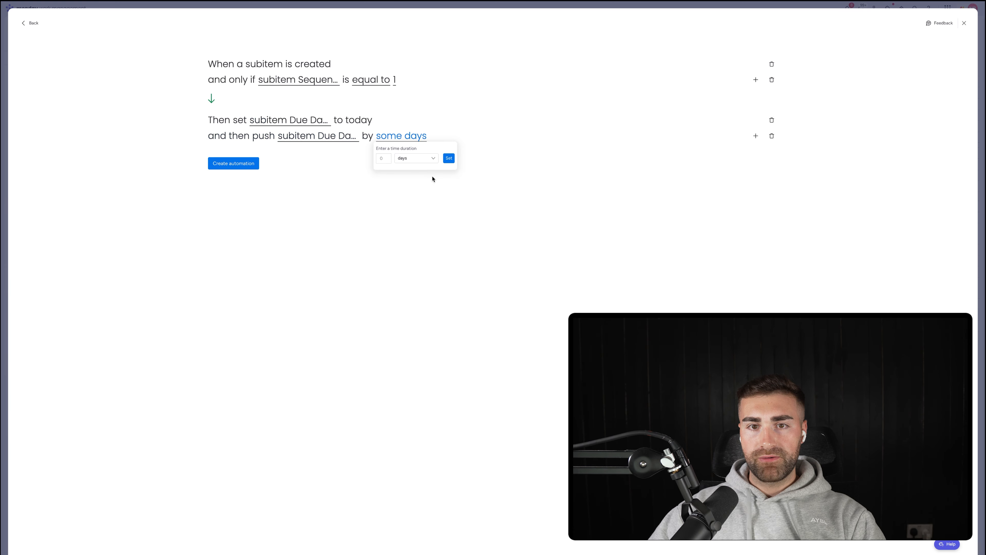
text(5)
click(416, 158)
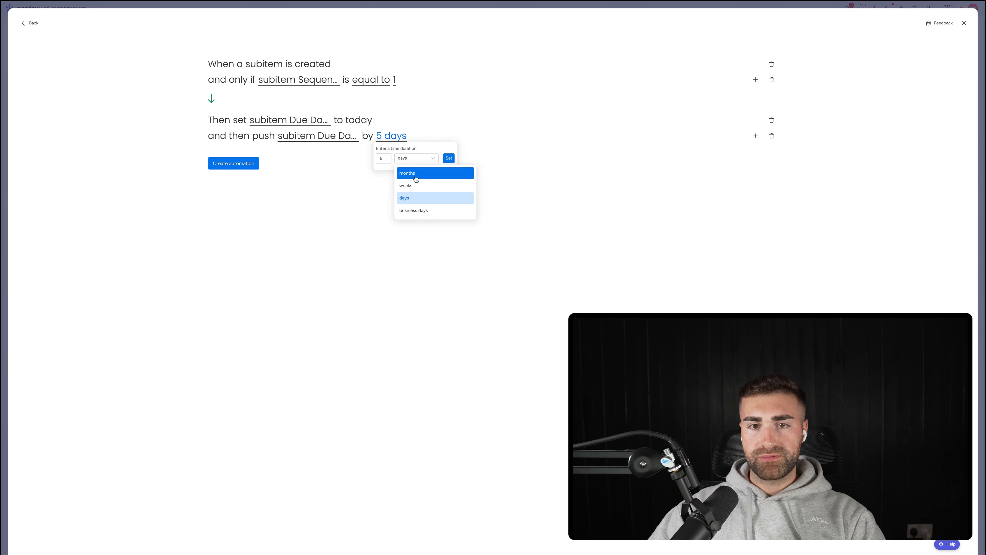
click(411, 210)
click(450, 158)
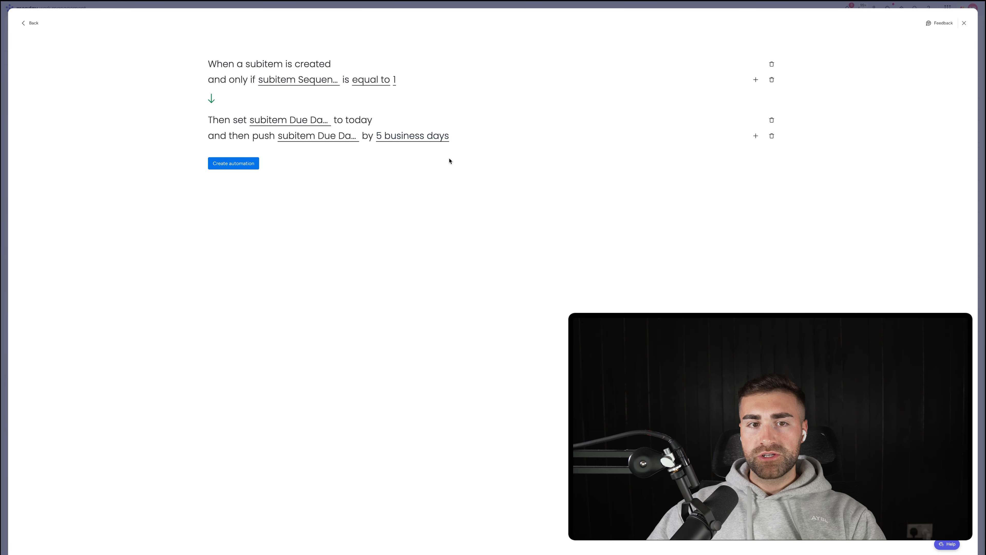
click(250, 165)
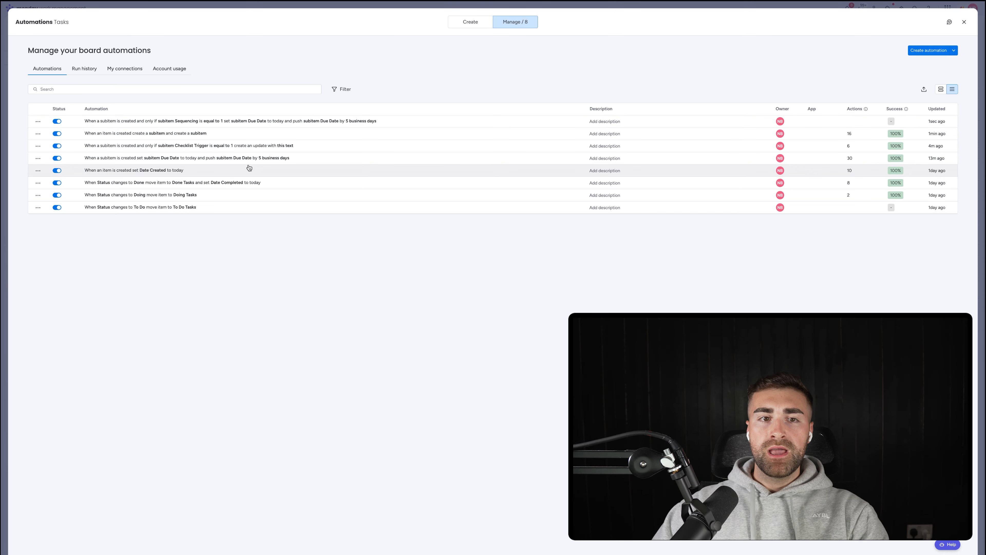
Duplicate the Sequencing automation and set the copy's condition to equal to 2.
click(38, 122)
click(54, 146)
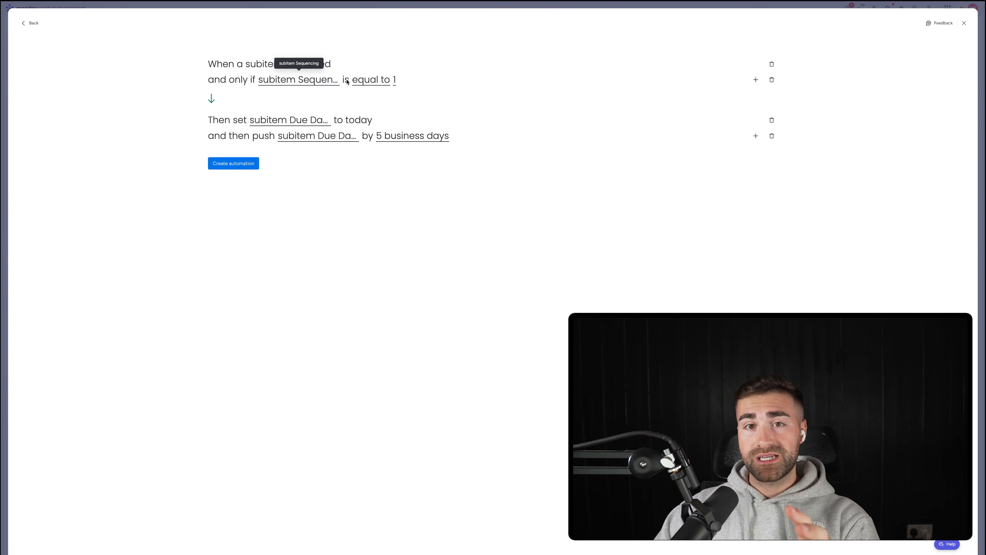
click(394, 80)
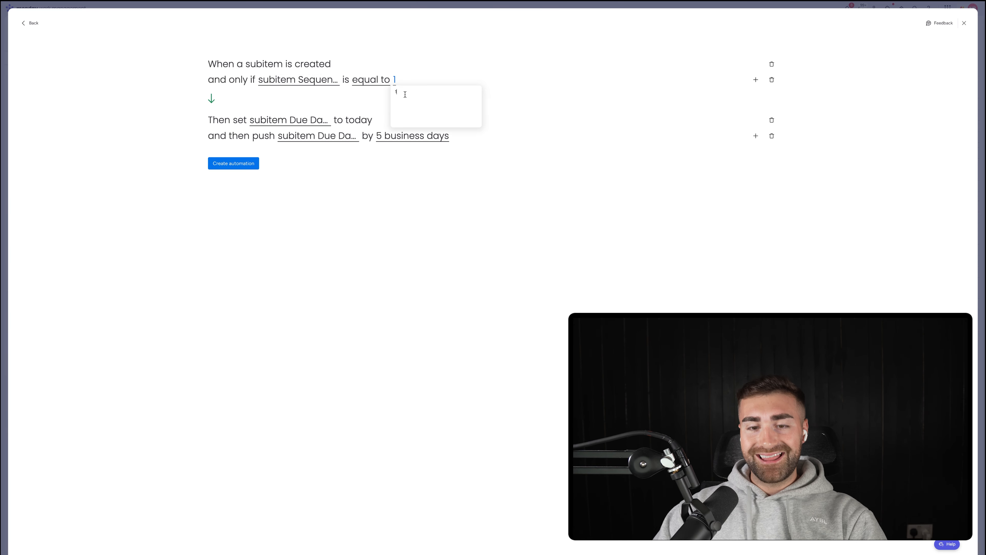
click(463, 211)
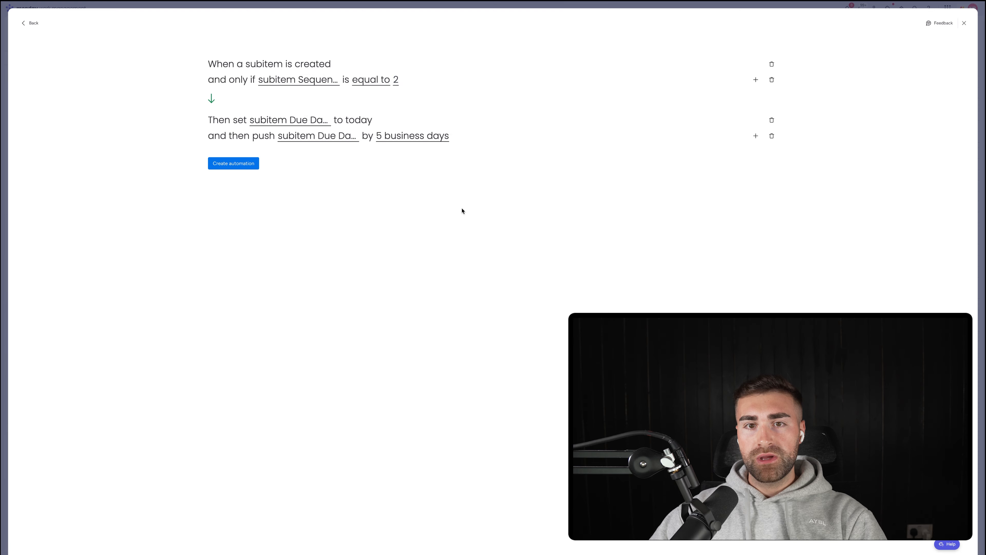
Set the duplicate's subitem Due Date push to 10 business days and create the automation.
click(383, 139)
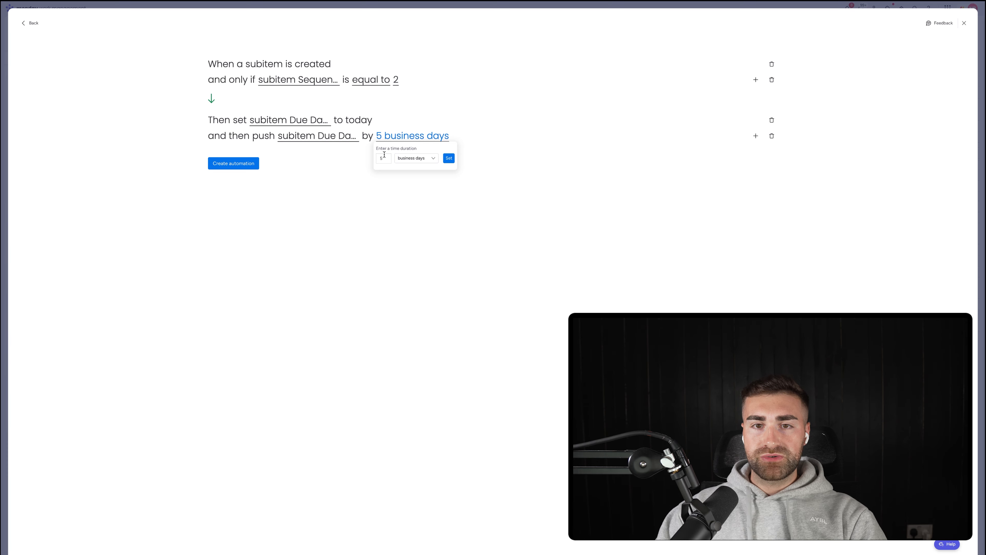
text(10)
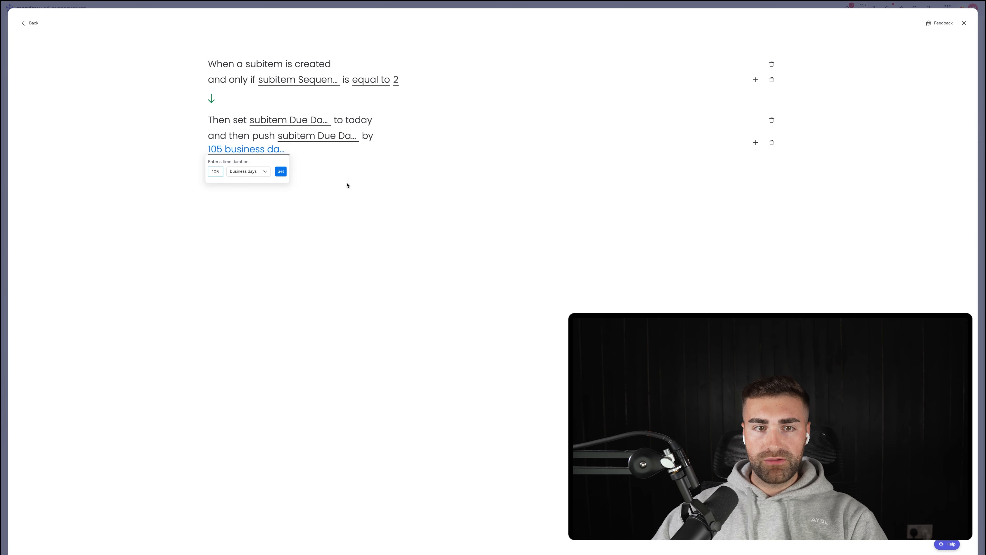
key(Delete)
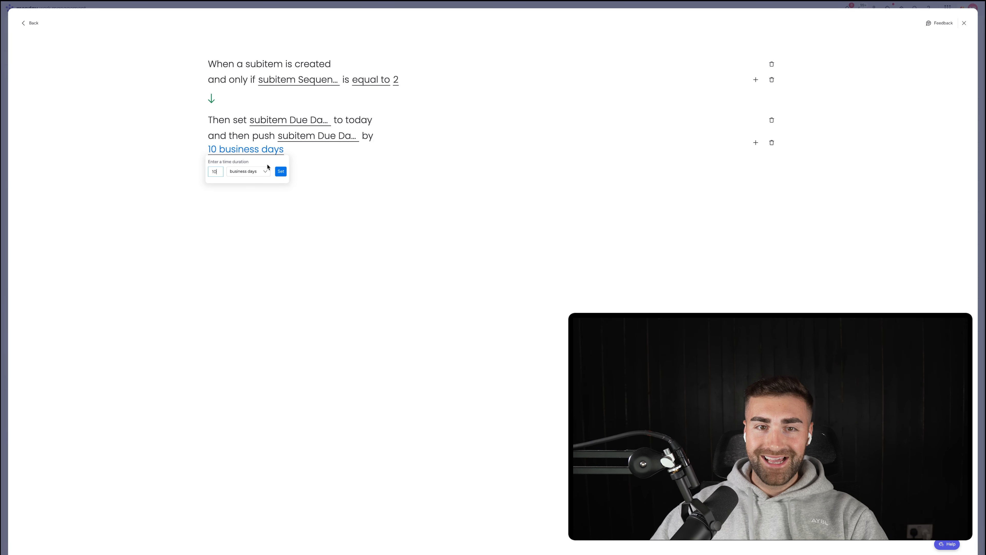
click(281, 172)
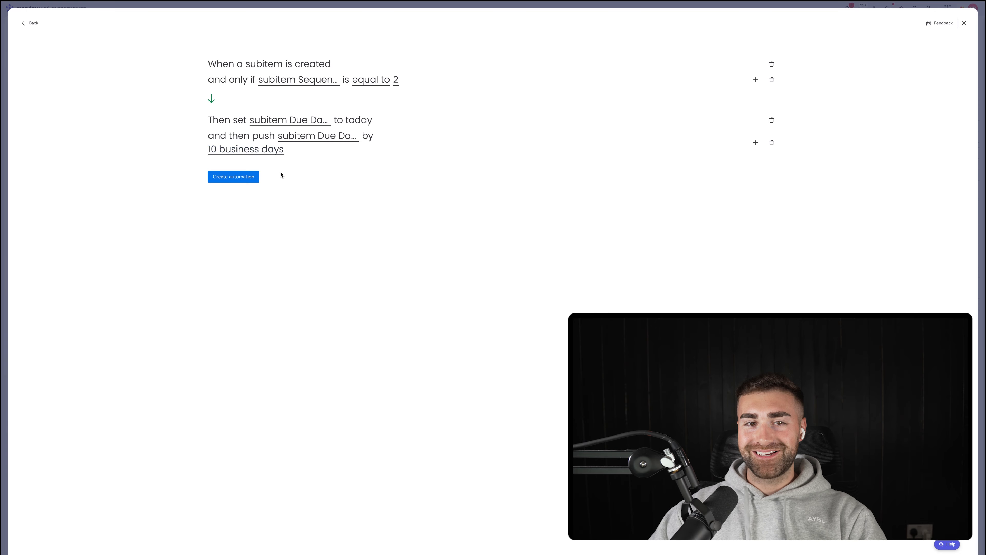
click(241, 178)
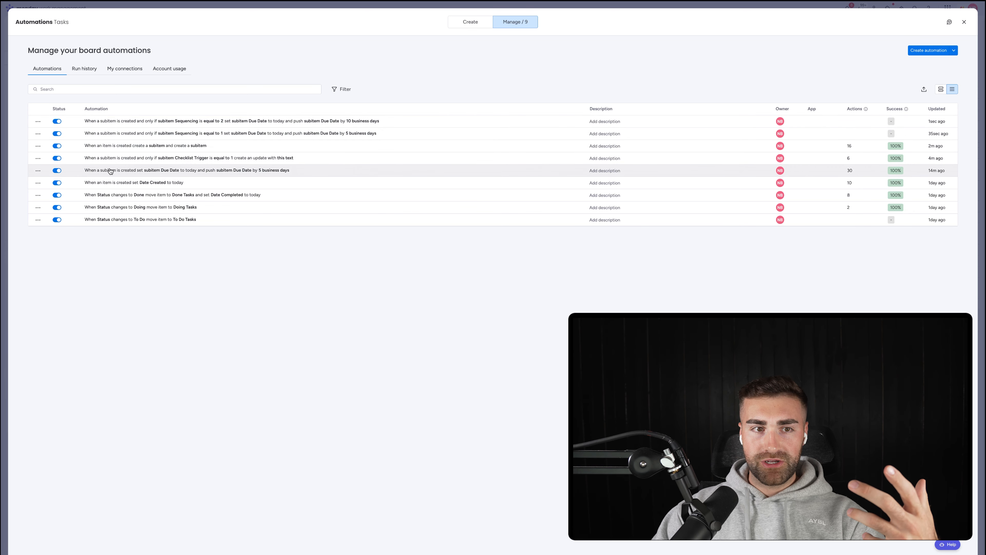
Turn off and delete the unconditional automation that sets and pushes the subitem Due Date, then return to the board.
click(55, 172)
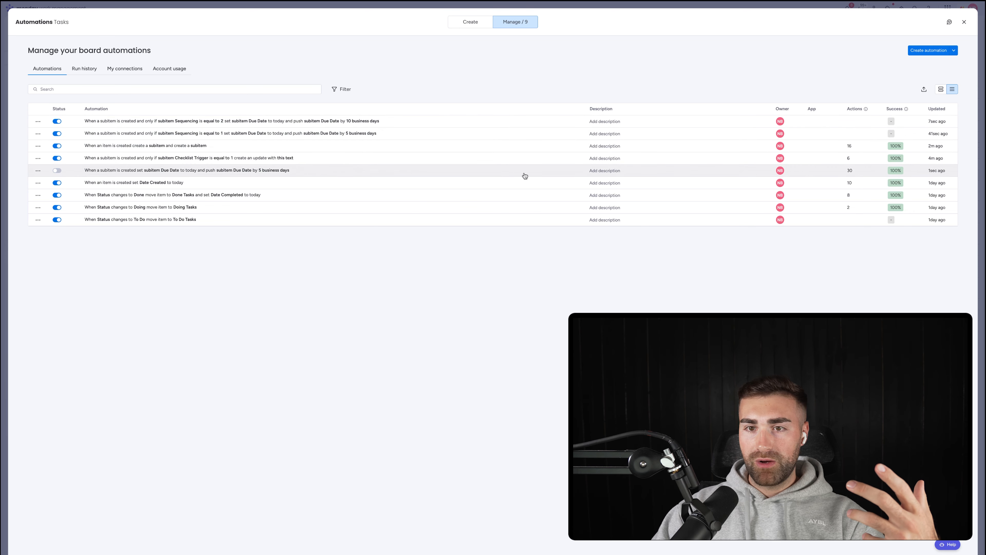
click(37, 170)
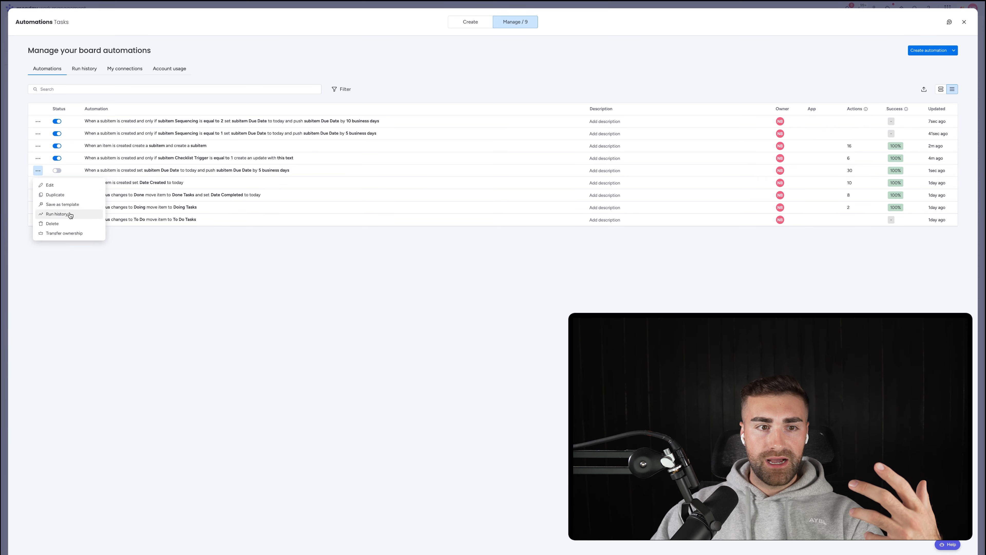
click(61, 225)
click(547, 302)
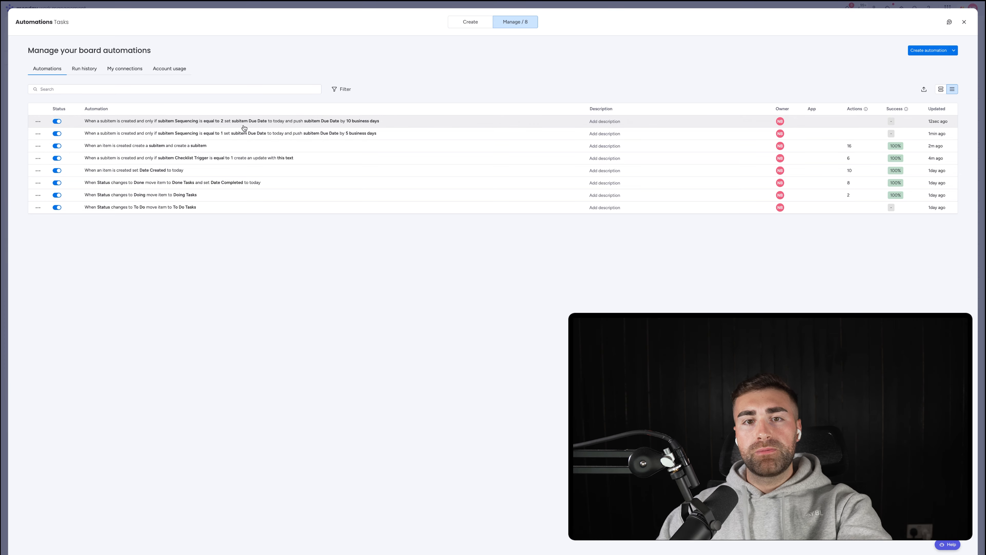
click(964, 21)
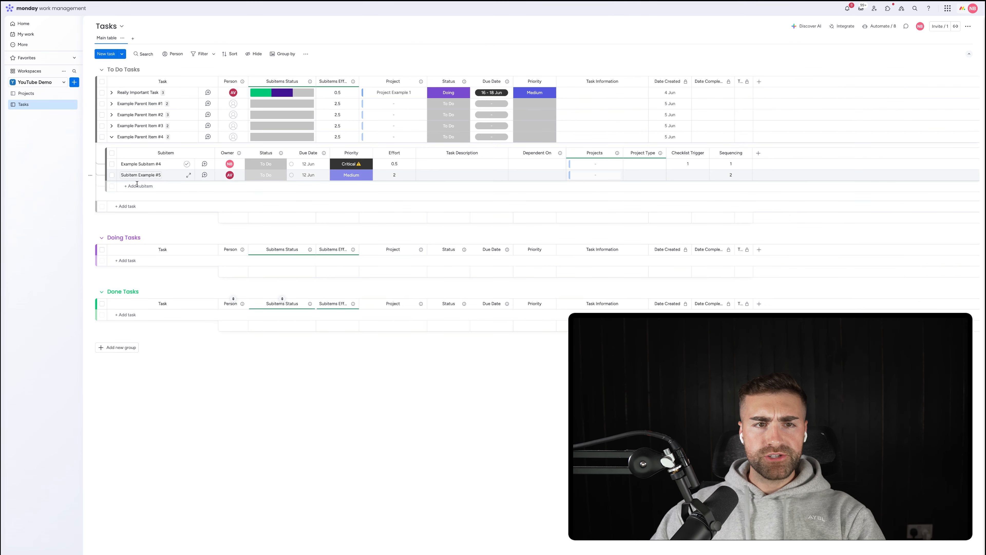
Add a task named "Example Parent Item #5" to the To Do Tasks group and expand its subitems.
click(112, 137)
click(125, 148)
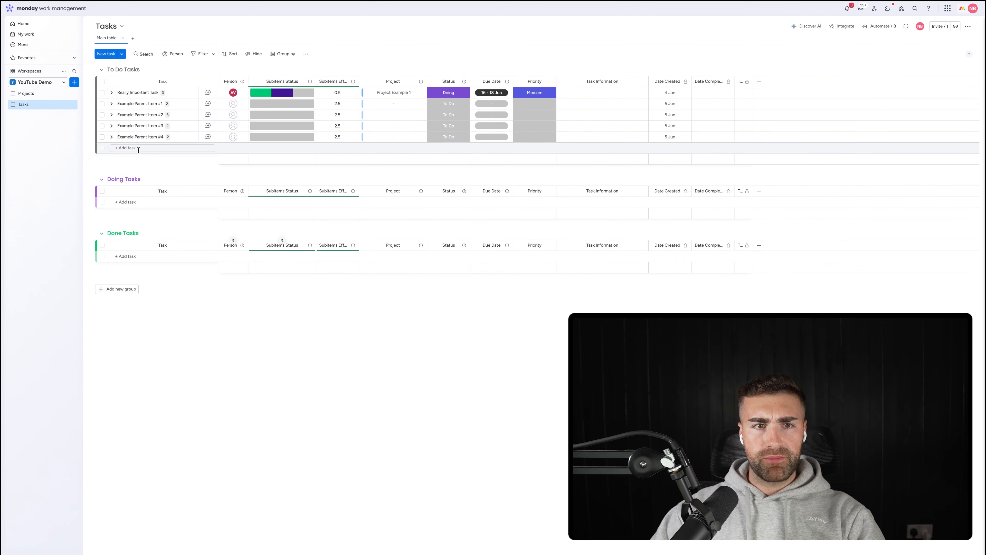
text(Example Parent Item #)
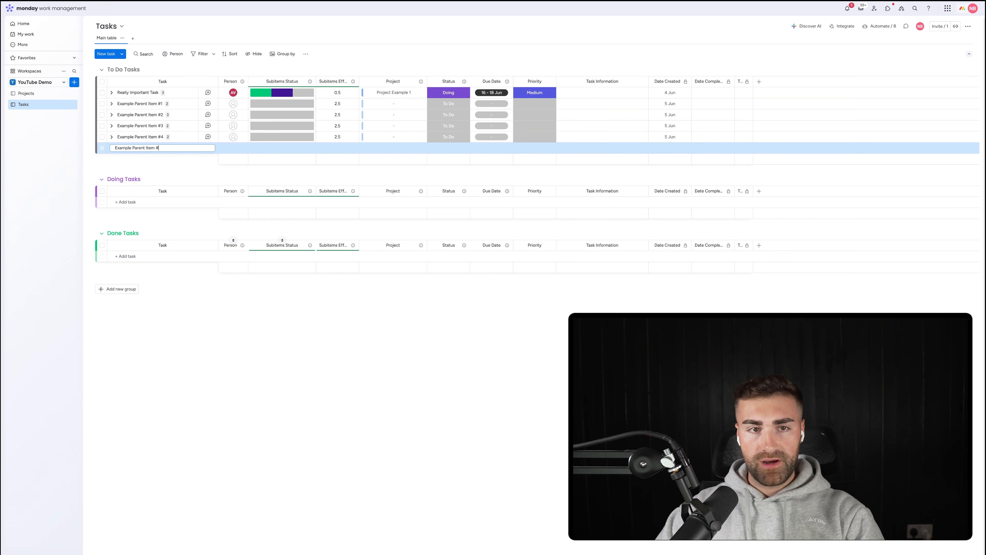
text(5)
key(Return)
click(112, 148)
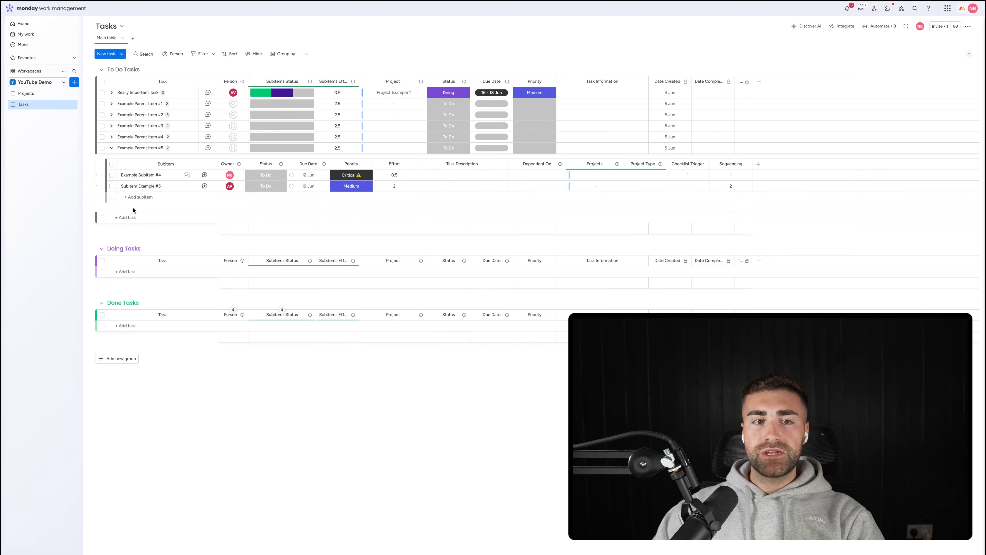
Add a third create-subitem action to the automation that runs when an item is created.
click(882, 26)
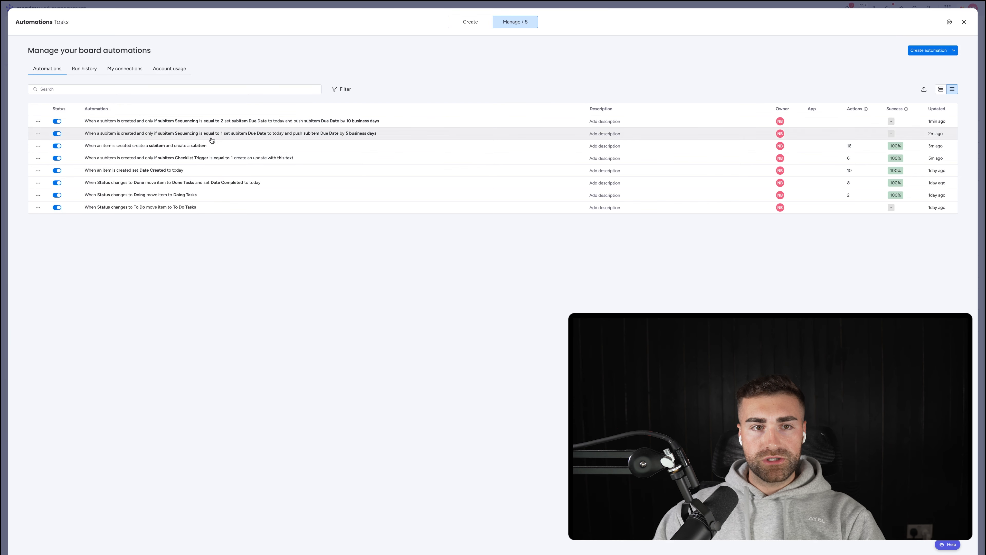
click(132, 150)
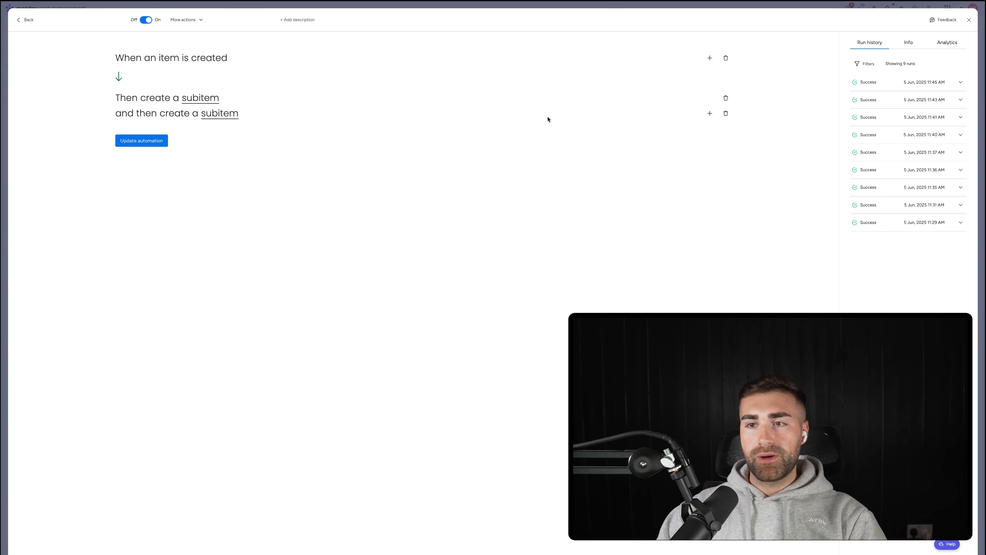
click(710, 113)
text(subitem)
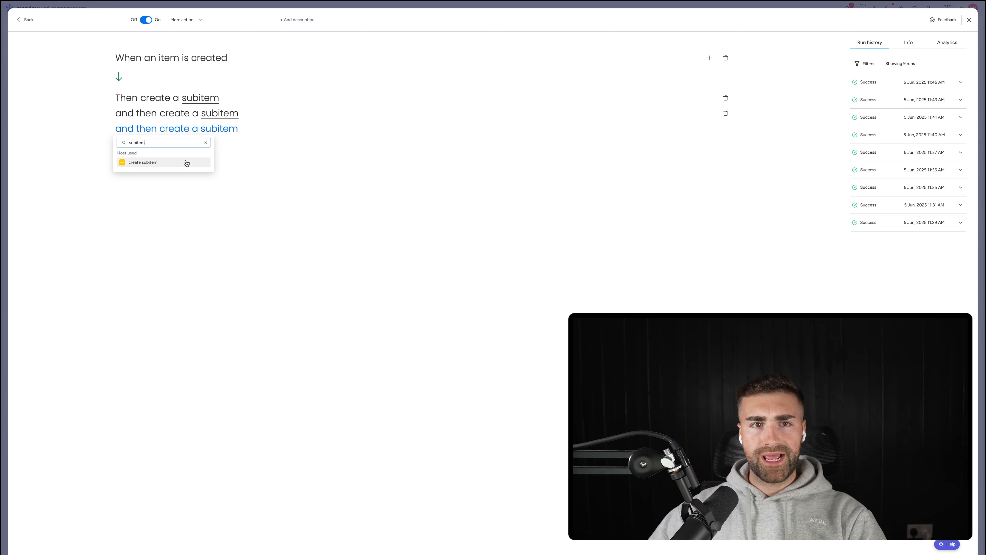
click(187, 163)
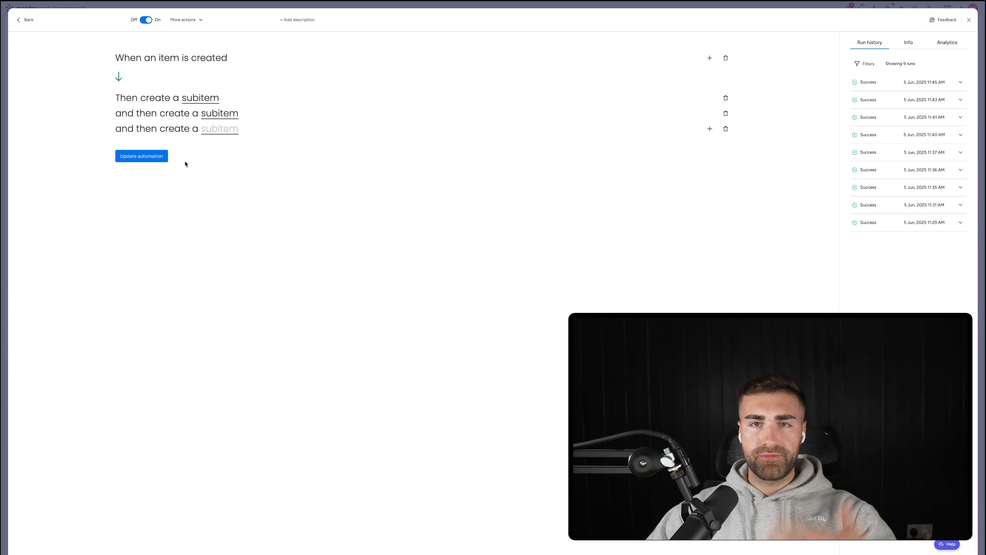
Name the third subitem "Example Subitem #6", set its Sequencing to 3, and update the automation.
click(225, 128)
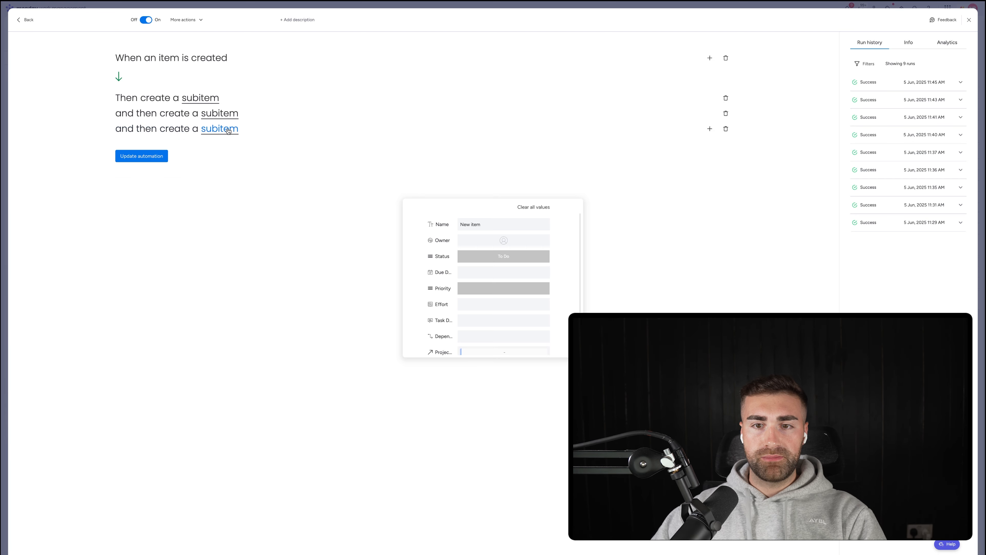
double_click(502, 225)
text(Example Sub)
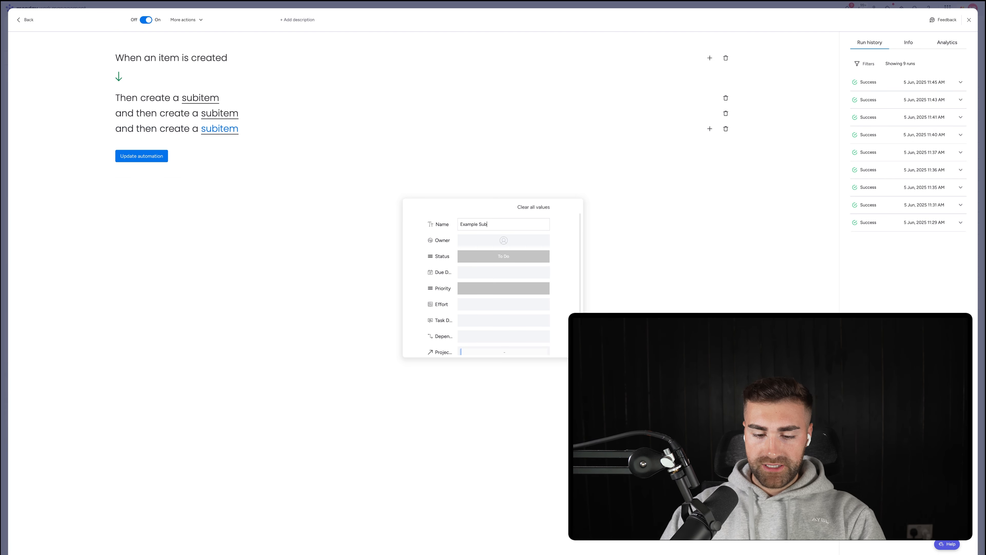
text(item #6)
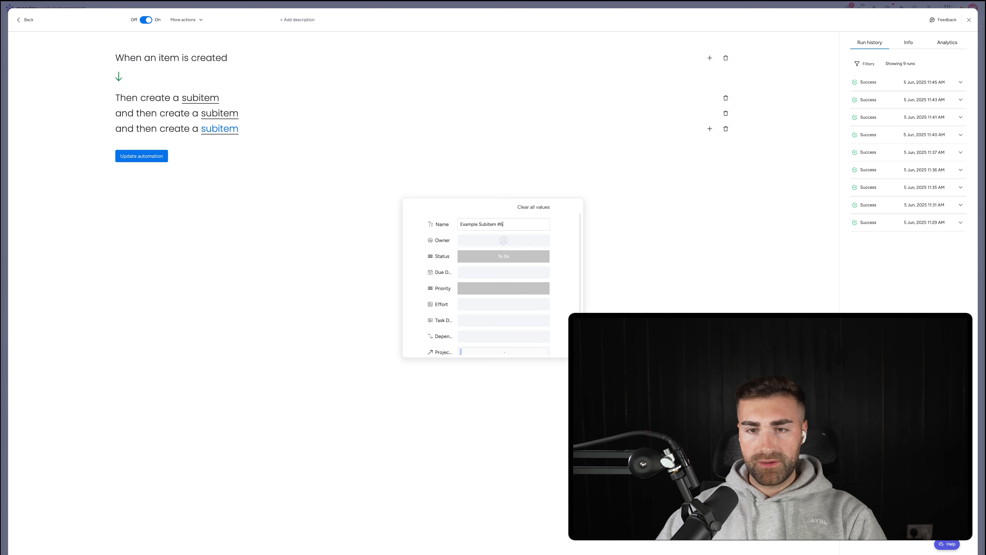
scroll(492, 291, down, 3)
click(492, 340)
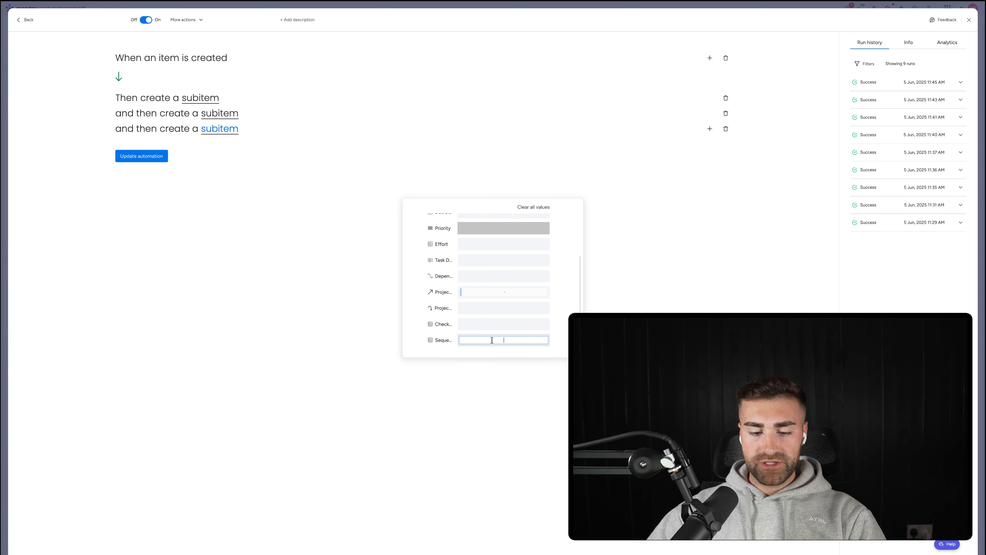
click(704, 275)
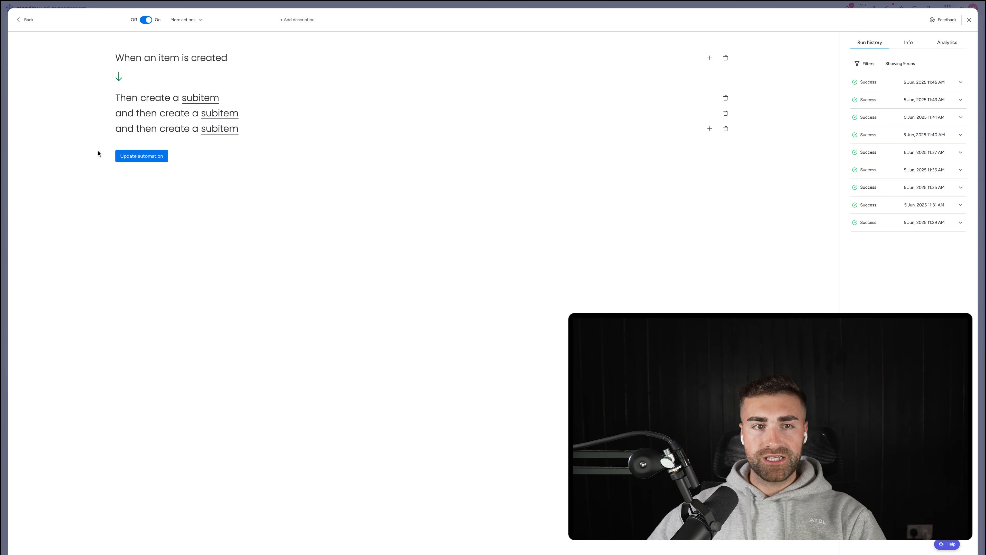
click(142, 156)
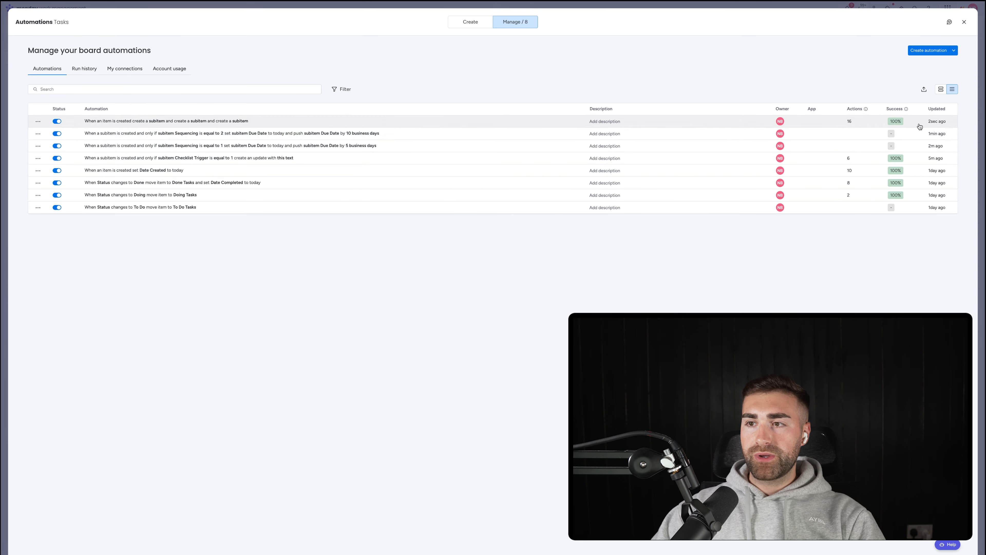
Duplicate the automation for Sequencing equal to 2 and set the copy's condition to equal to 3.
click(38, 133)
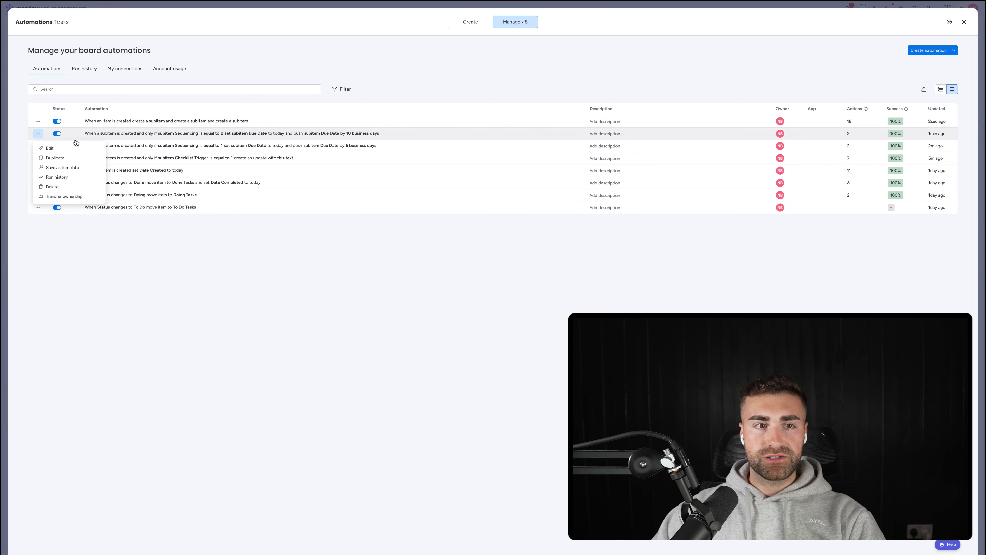
click(66, 160)
click(399, 83)
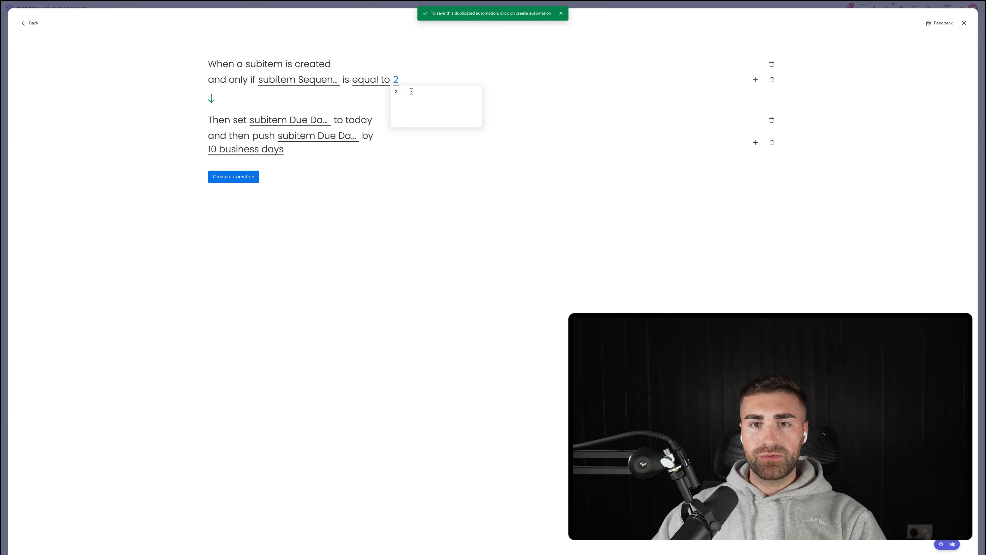
key(BackSpace)
text(3)
click(344, 229)
Set the duplicate's subitem Due Date push to 20 business days, create the automation and return to the board.
click(249, 149)
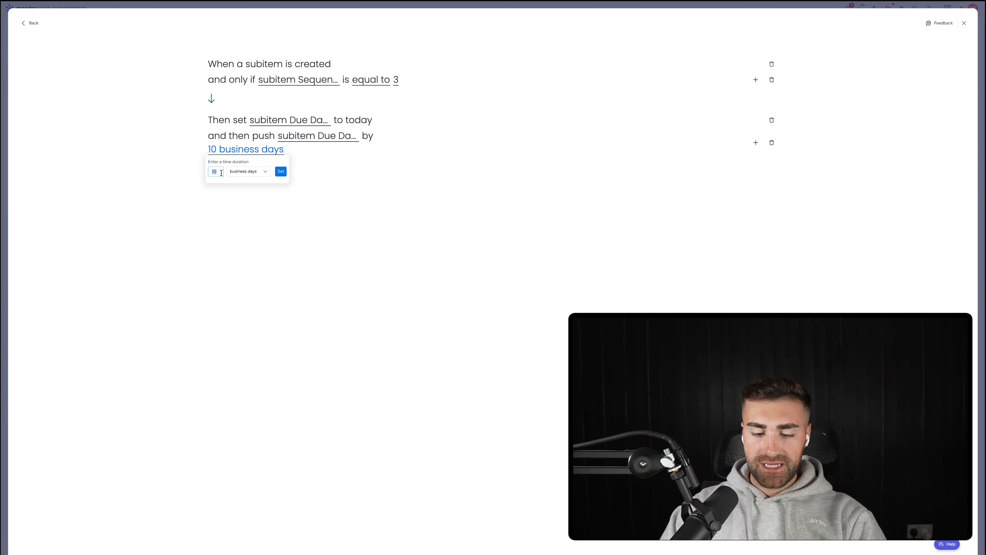
text(20)
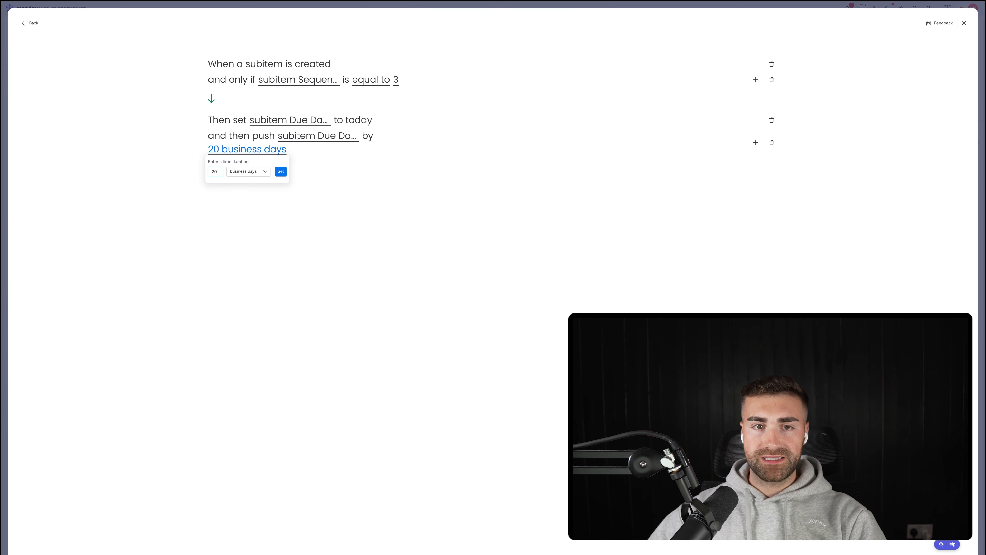
click(280, 172)
click(227, 180)
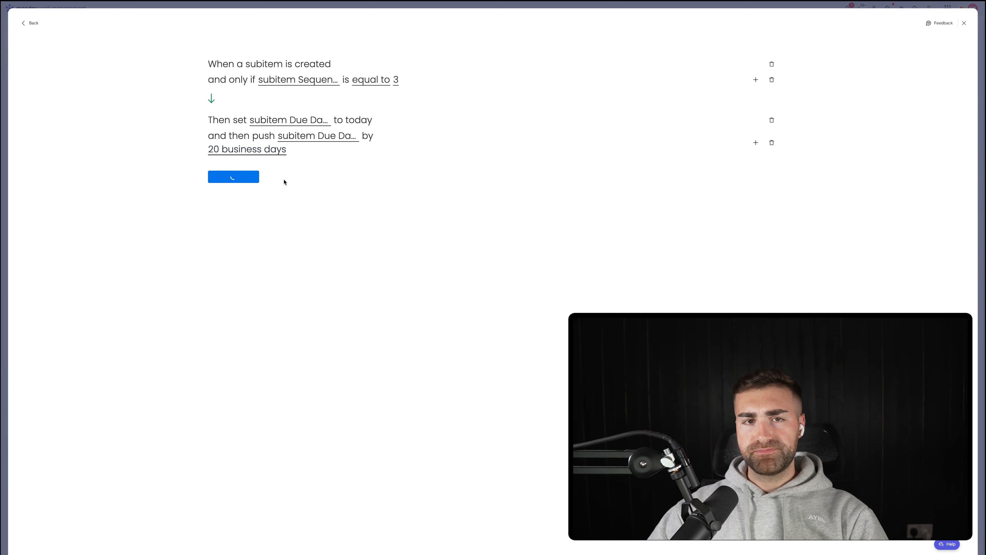
key(Escape)
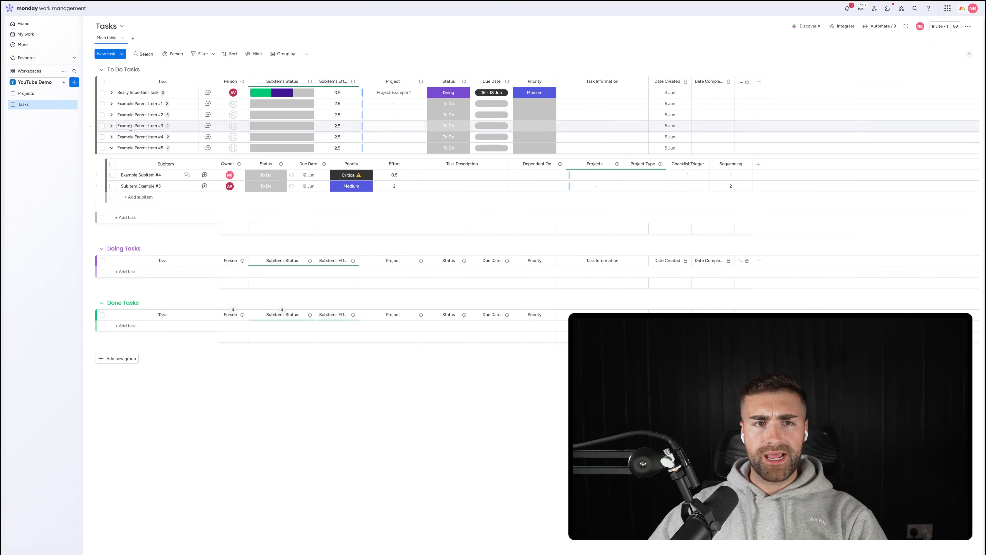
Add a task named "Example Parent Item #6" to the To Do Tasks group and expand its subitems.
click(113, 148)
click(123, 159)
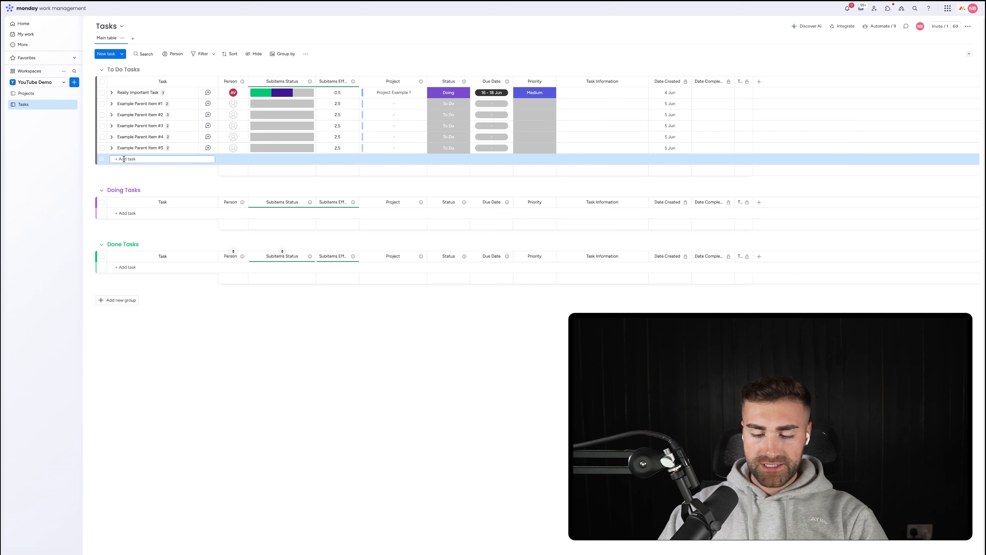
text(Example Parent Item)
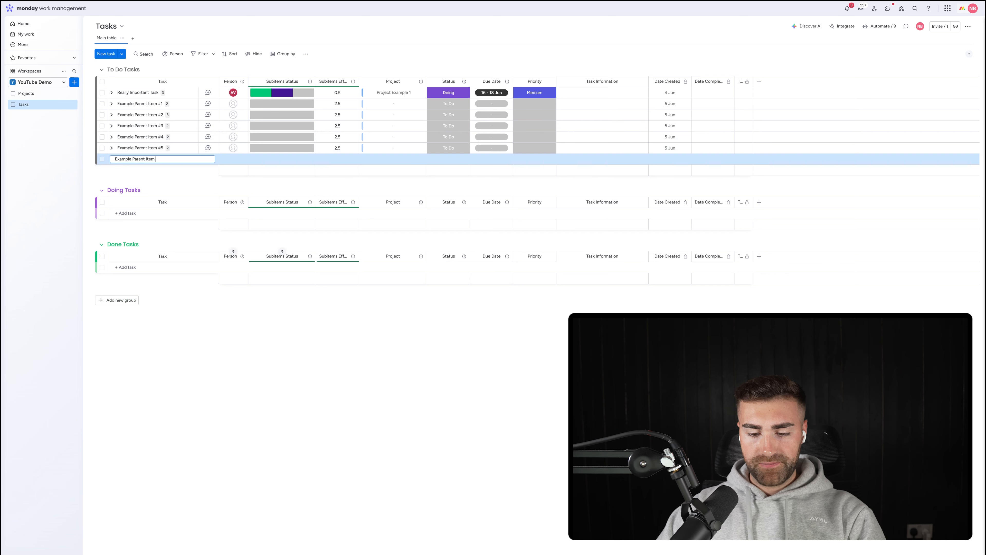
text( #6)
key(Return)
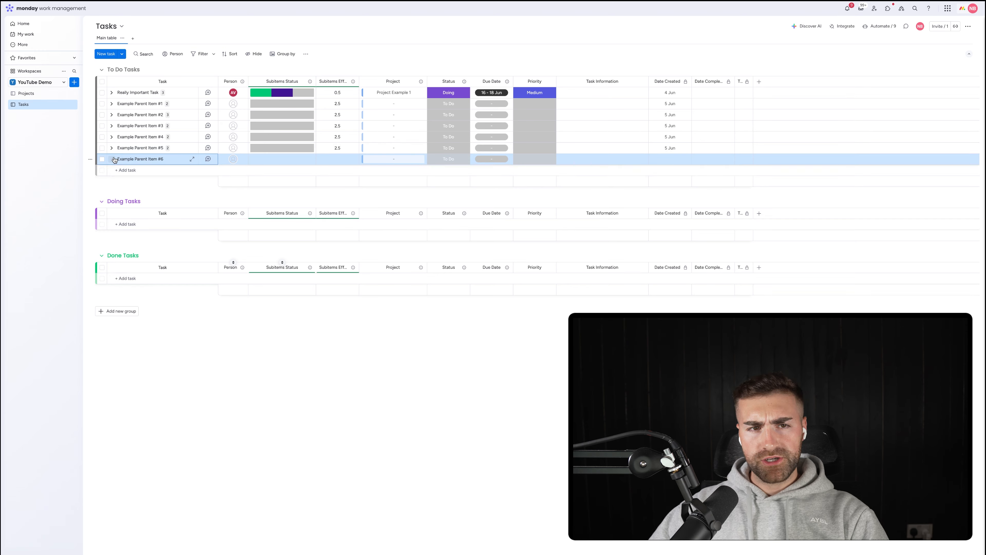
click(113, 159)
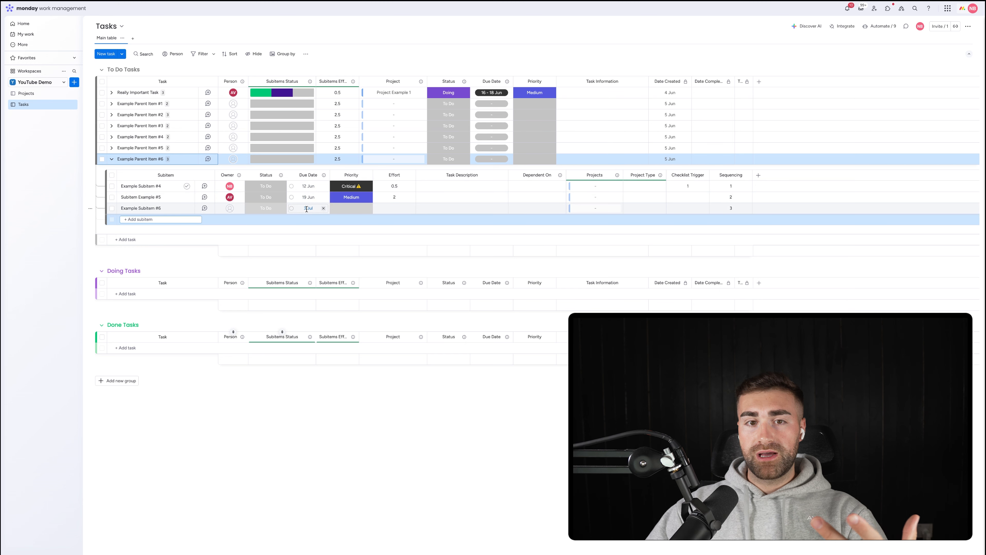
Set the Status of Example Subitem #4 under Example Parent Item #6 to Done.
click(35, 229)
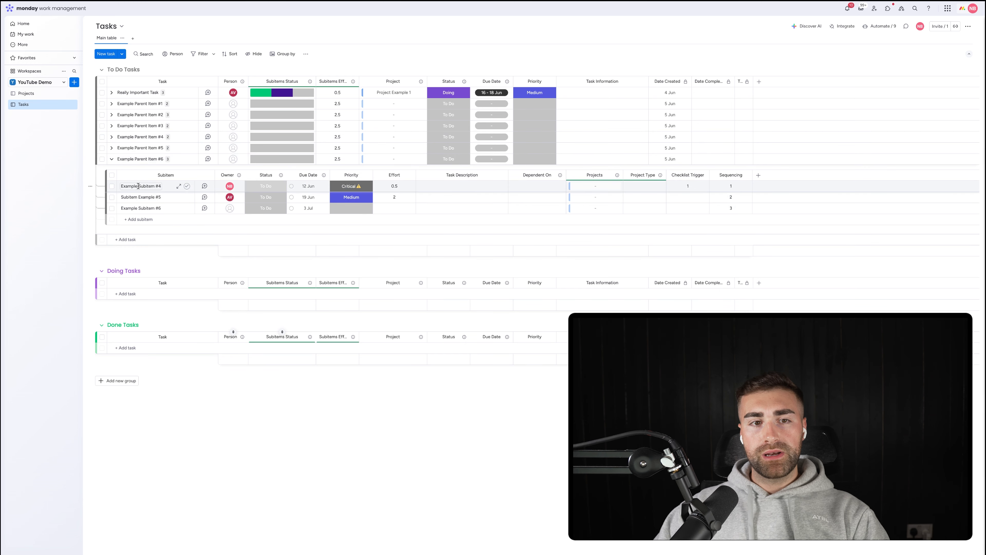
click(261, 190)
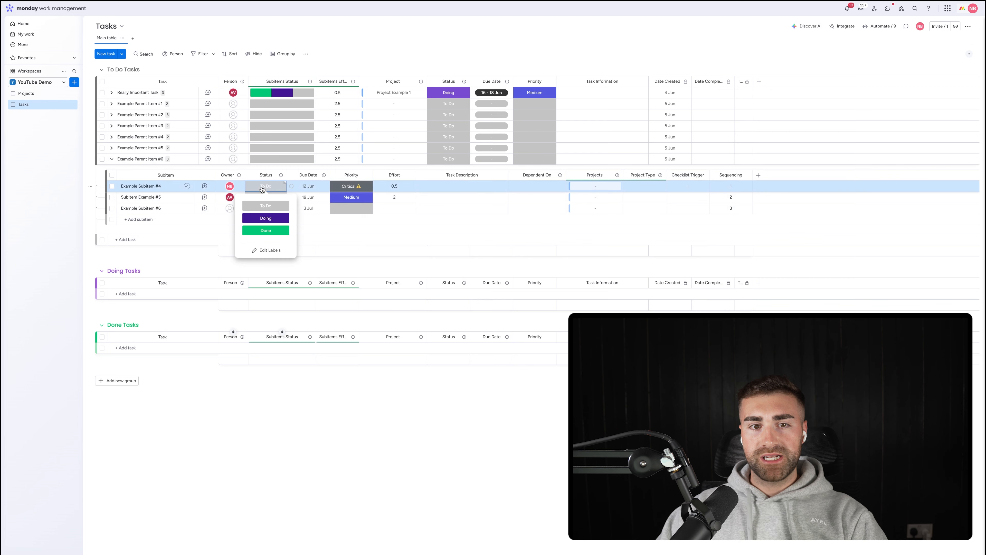
click(264, 230)
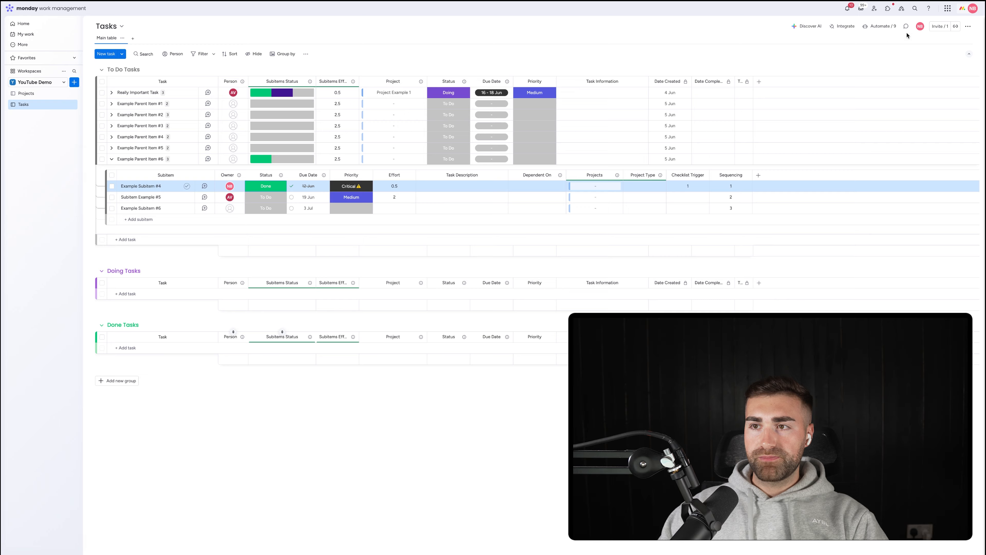
Turn off the three Sequencing due date automations and the subitem creation automation, then return to the board.
click(892, 28)
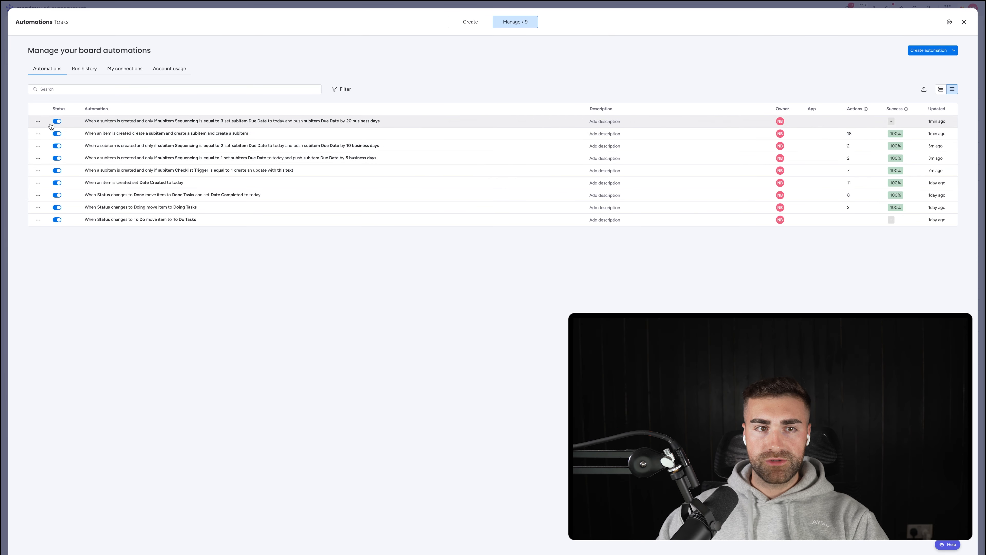
click(57, 121)
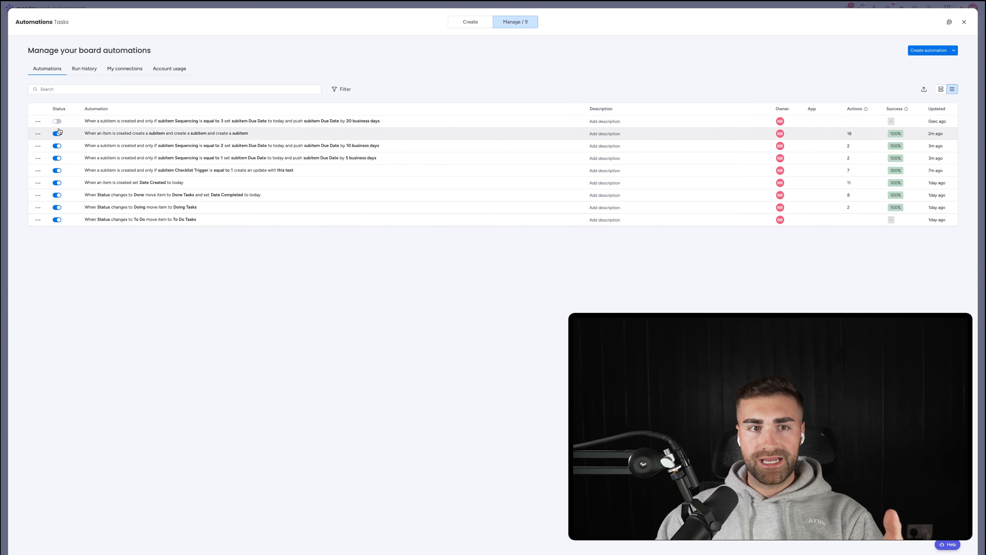
click(57, 133)
click(57, 145)
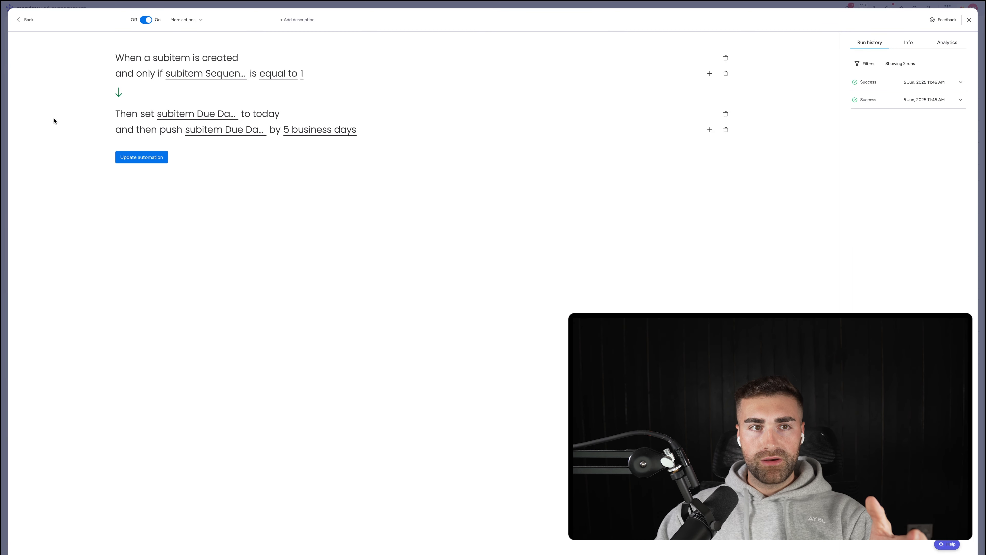
click(26, 21)
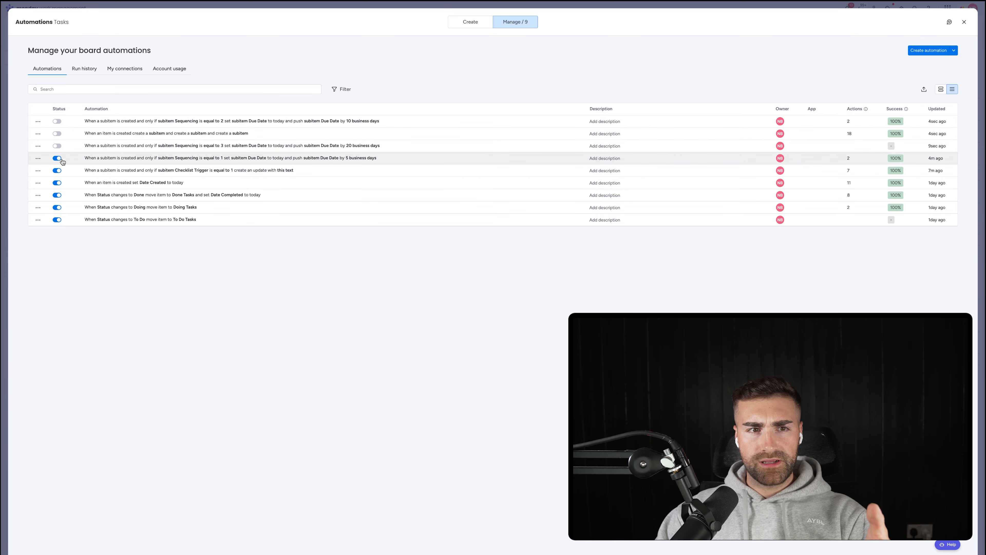
click(58, 159)
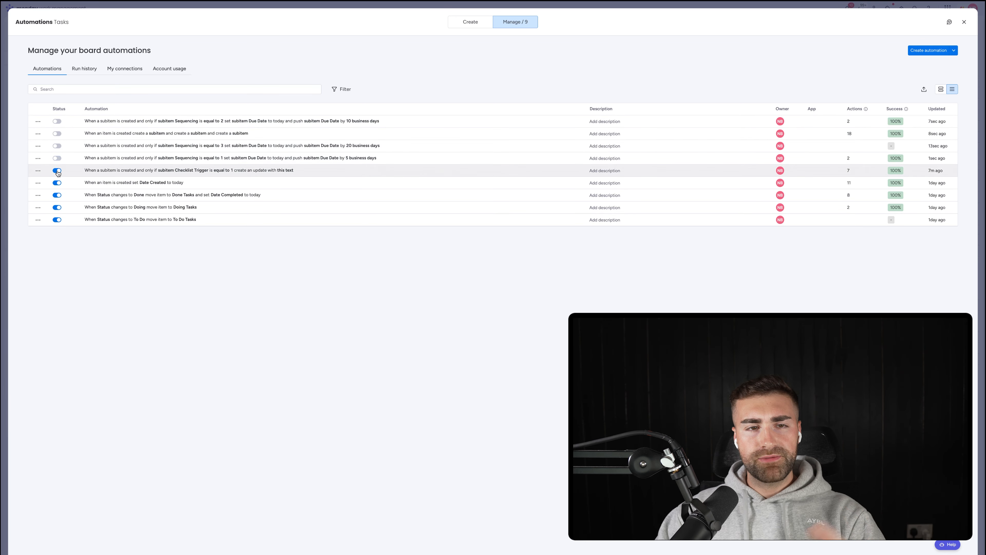
click(962, 25)
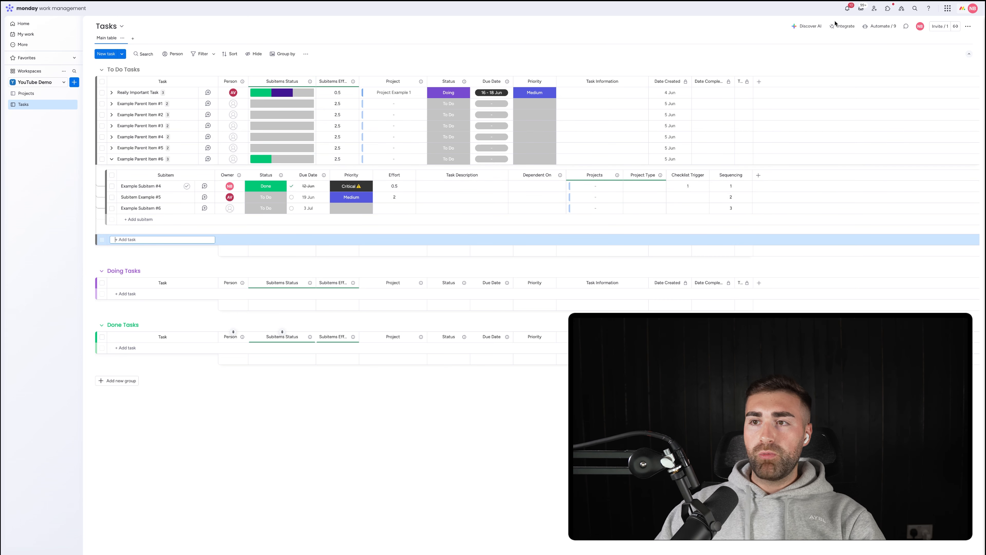
Remove the second and third create-subitem actions from the item-created automation, then check the field values of the remaining subitem.
click(881, 26)
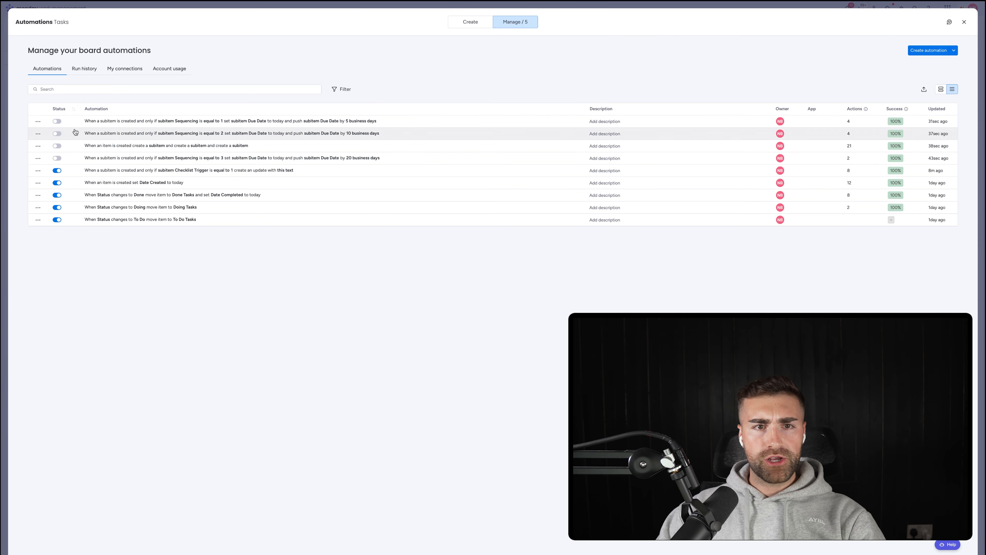
click(78, 148)
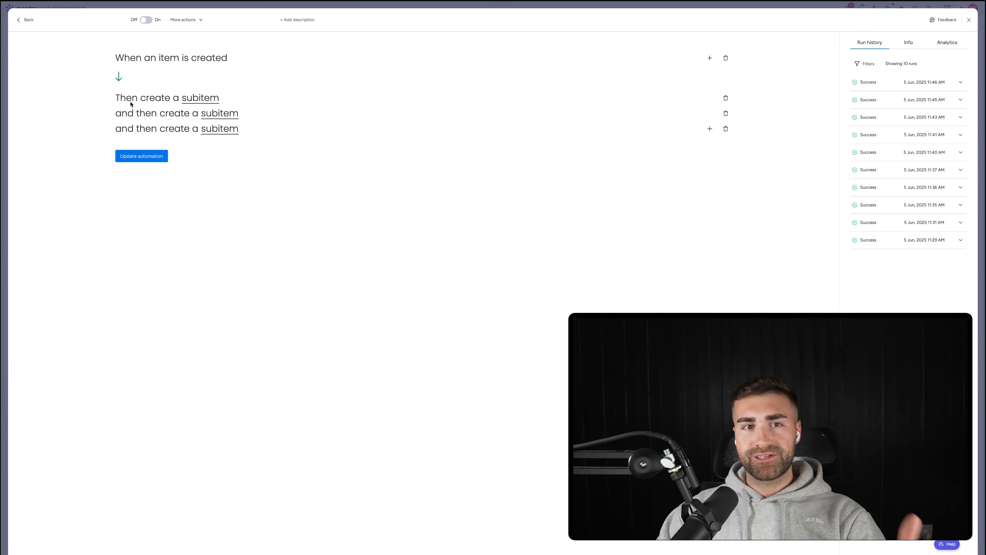
click(726, 113)
click(726, 113)
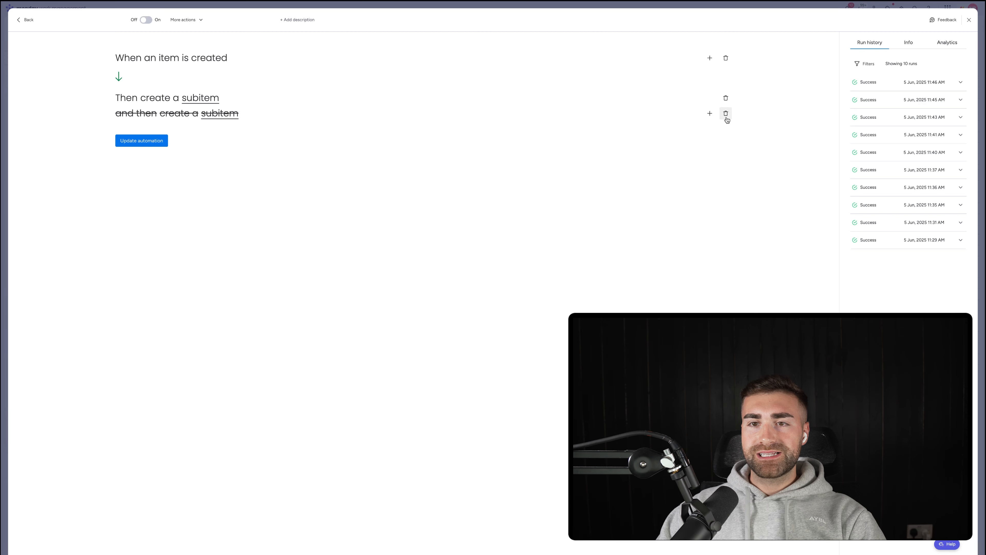
click(192, 98)
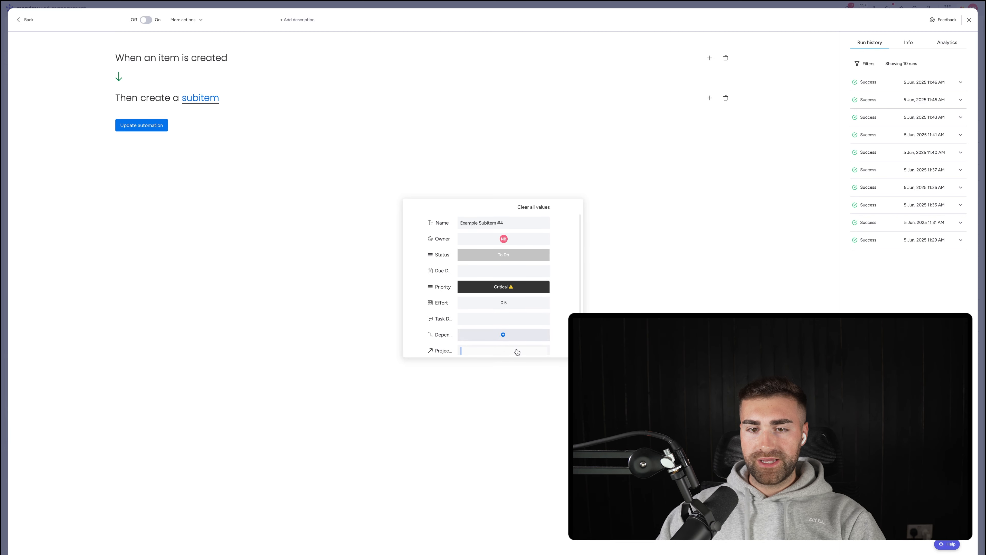
scroll(486, 342, down, 3)
click(279, 269)
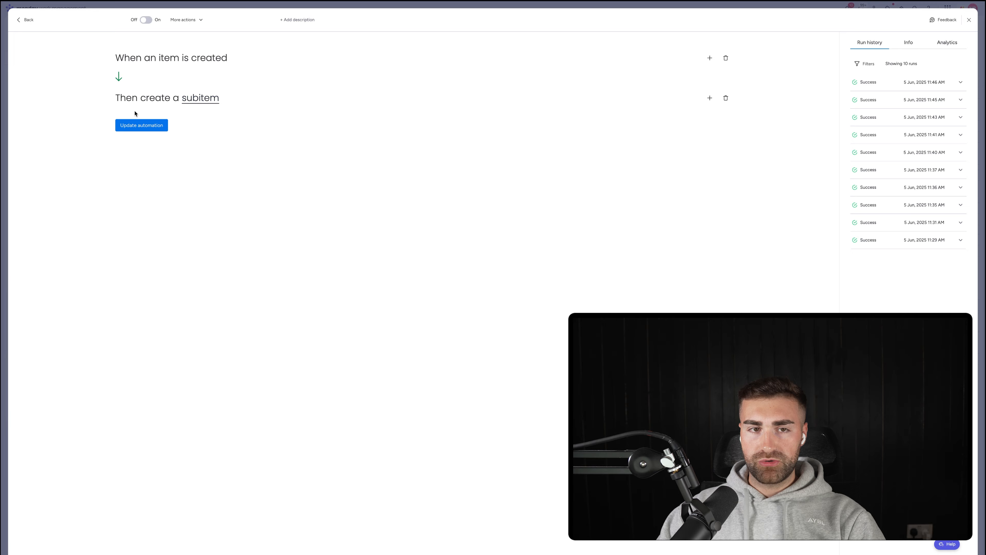
Update the item-created automation, turn it on and return to the board.
click(144, 125)
click(554, 300)
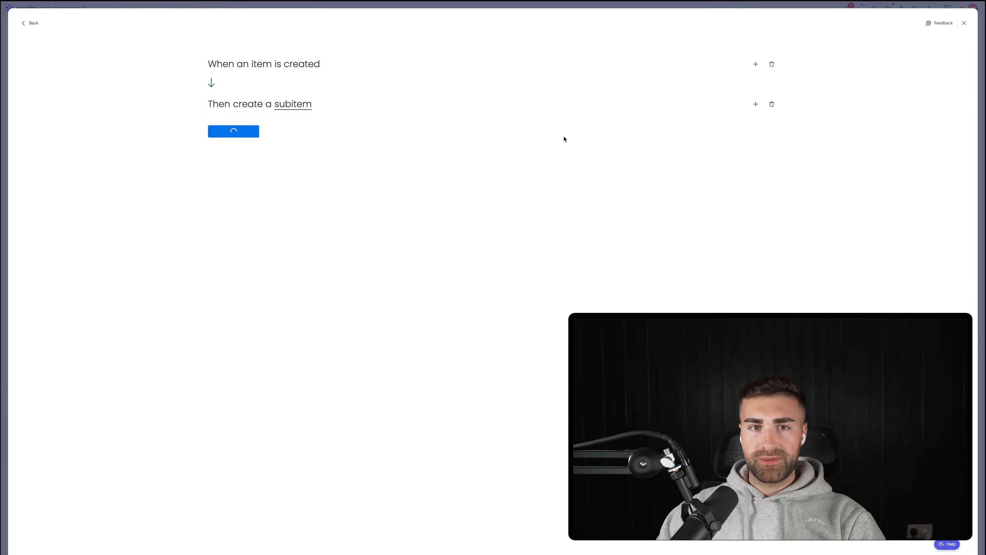
key(Escape)
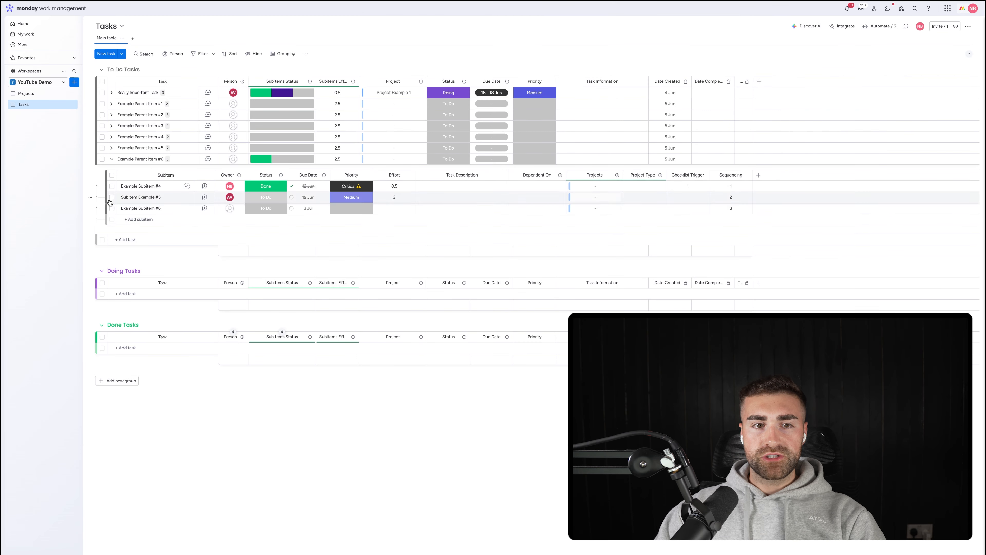
Add a task named "Example Parent Item #7" to the To Do Tasks group, collapse Example Parent Item #6 and expand the new task's subitems.
click(127, 239)
text(Example Parent)
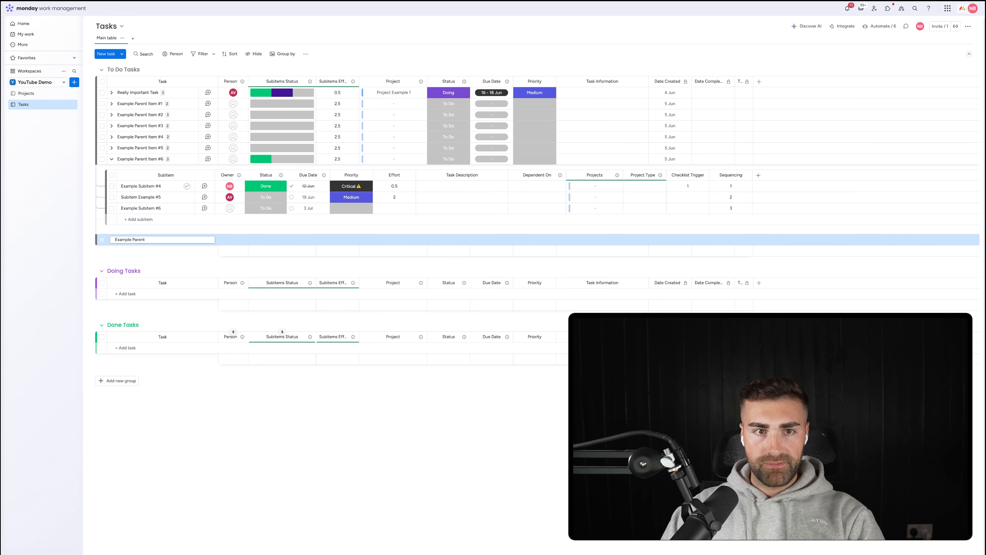
text( Item #7)
key(Return)
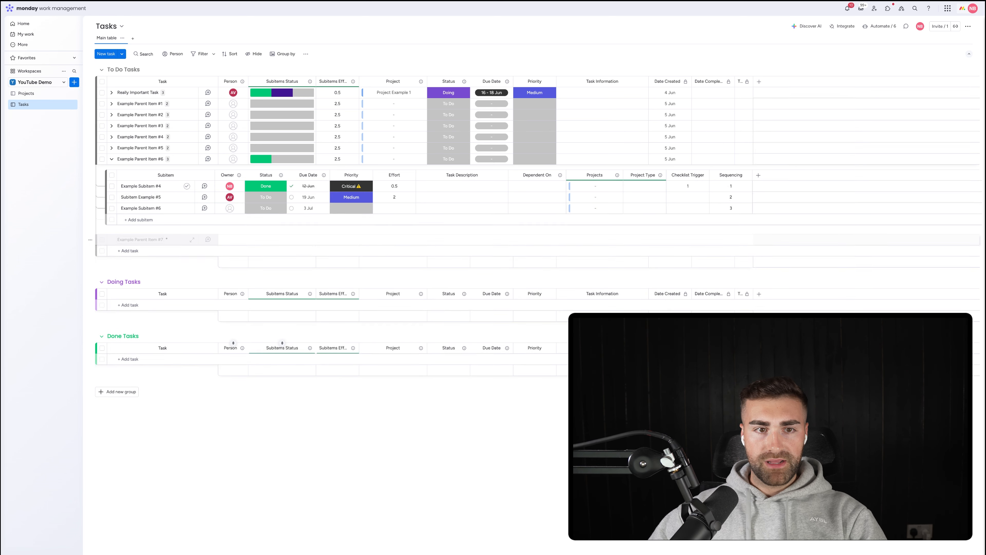
click(112, 159)
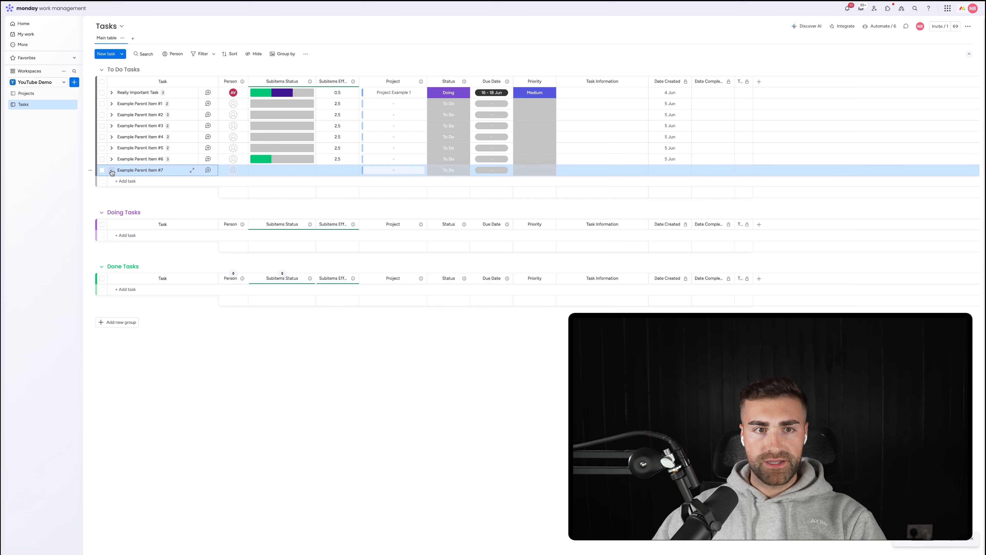
click(111, 170)
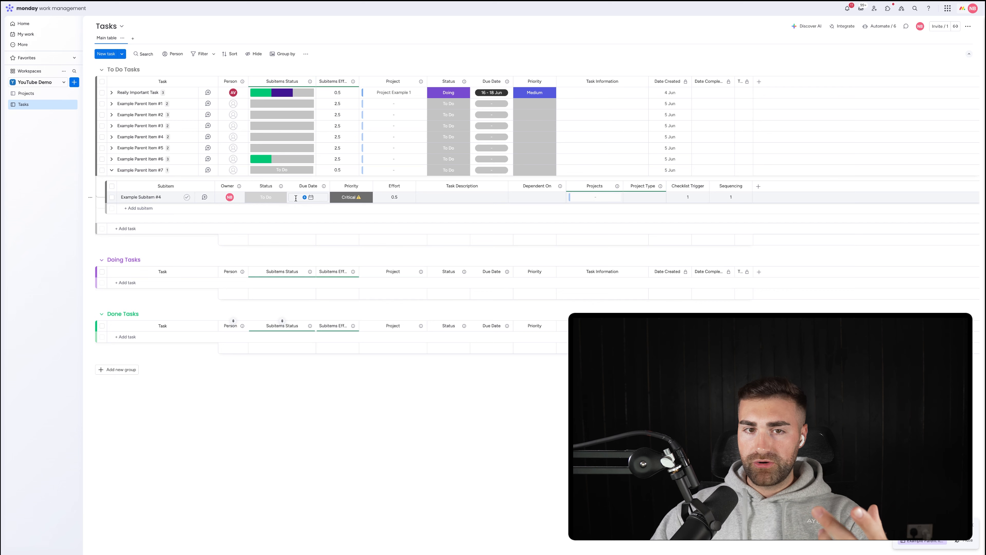
Turn on the 5-business-day due date automation for subitems with Sequencing equal to 1, then return to the board.
click(882, 26)
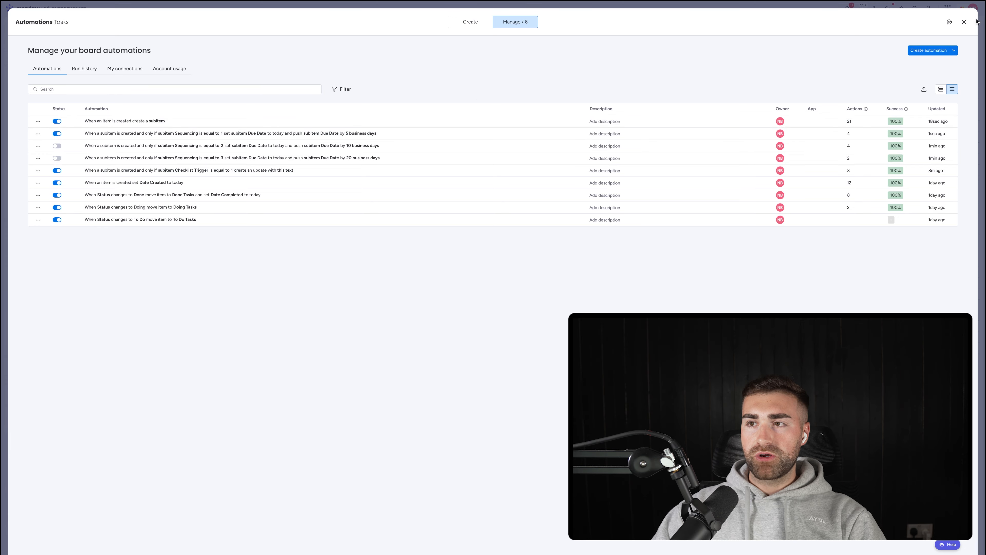
click(964, 21)
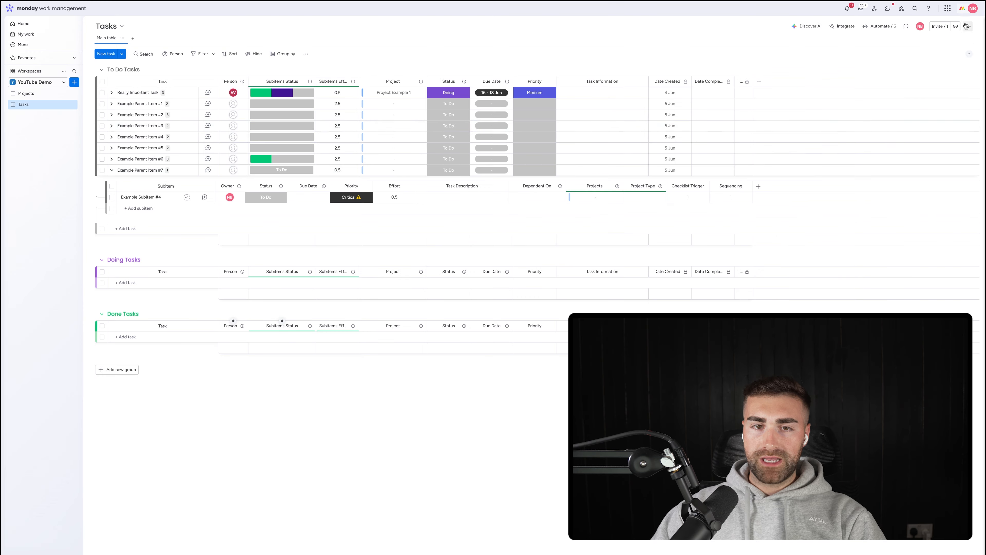
Set the Status of Example Subitem #4 under Example Parent Item #7 to Done, and switch it back to To Do.
click(275, 197)
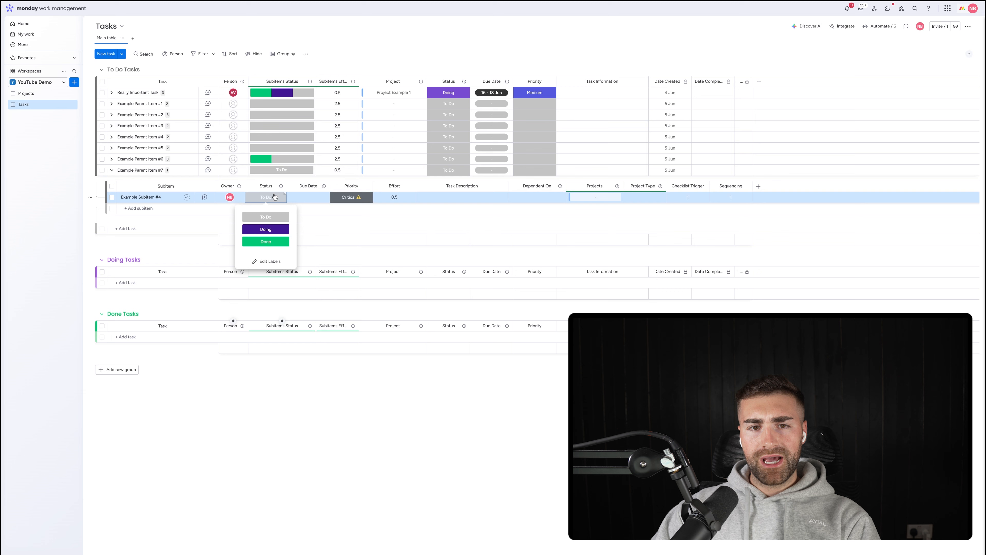
click(265, 242)
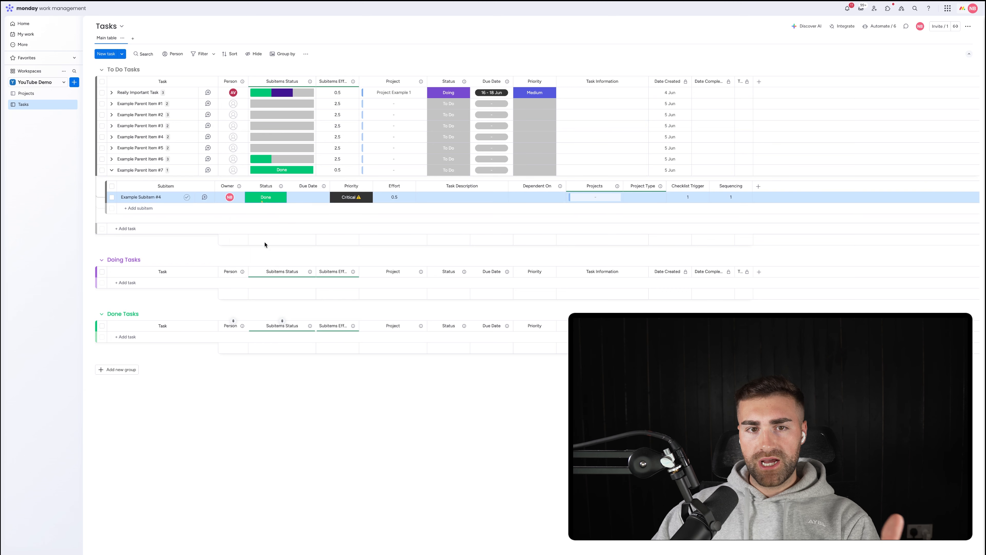
click(264, 199)
click(265, 198)
click(265, 198)
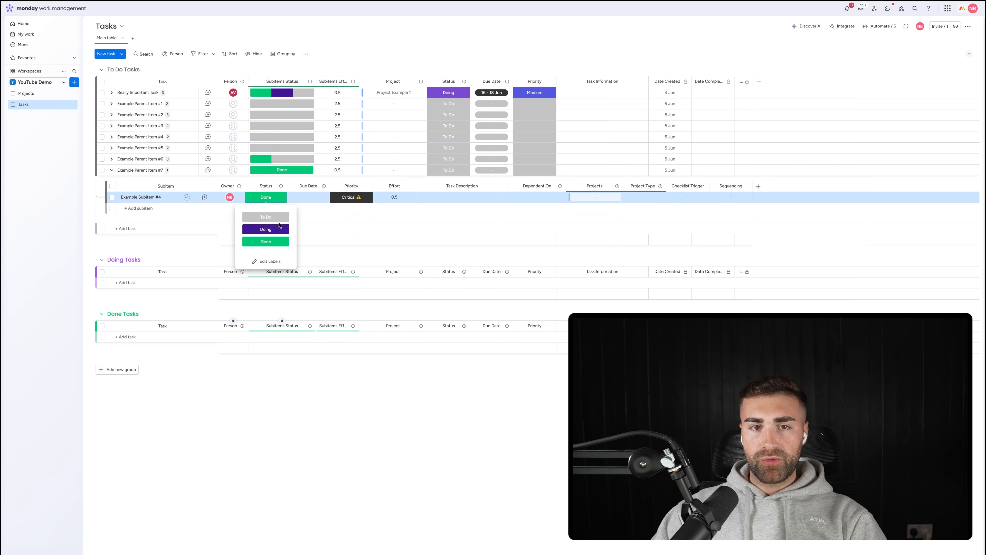
click(272, 217)
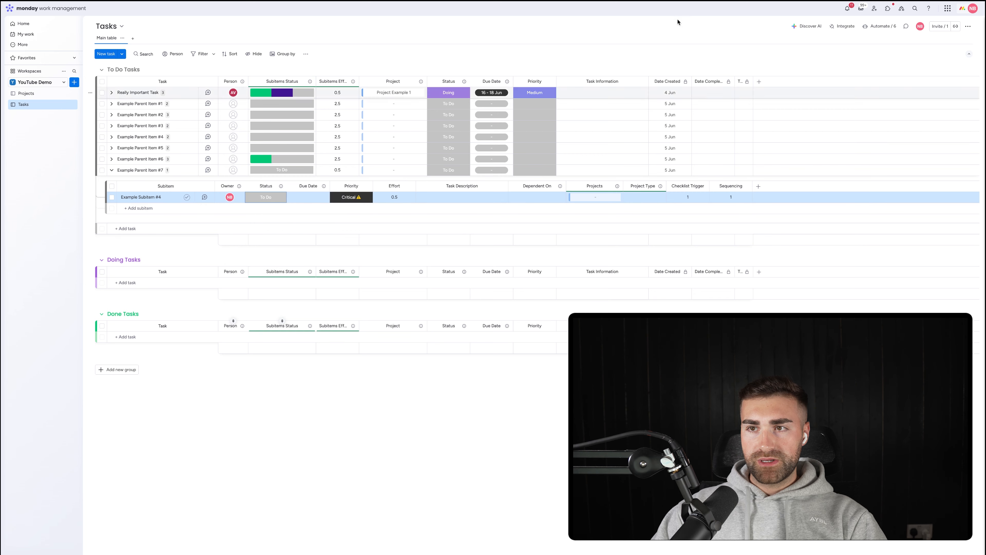
Start a new board automation triggered when the subitem Status changes to Done.
click(884, 26)
click(922, 52)
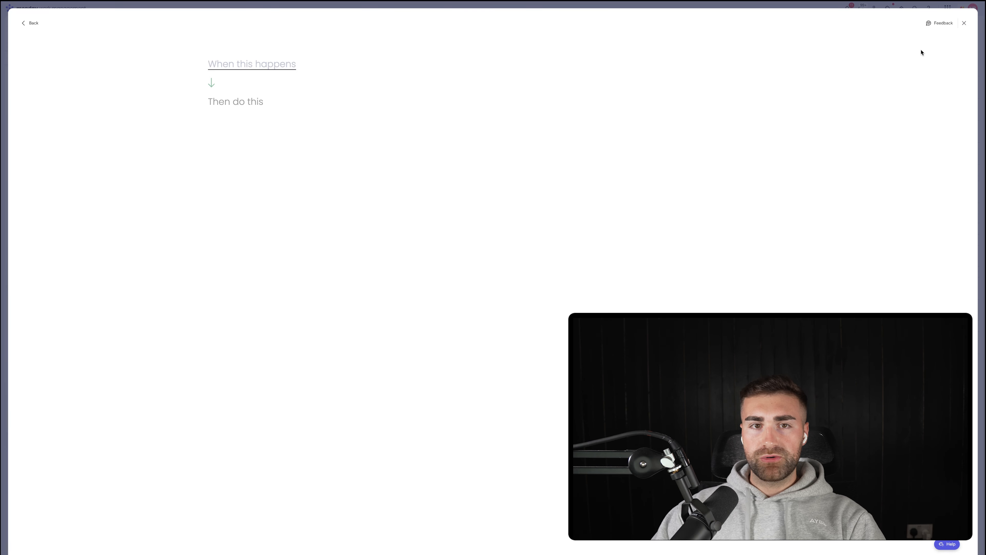
click(245, 66)
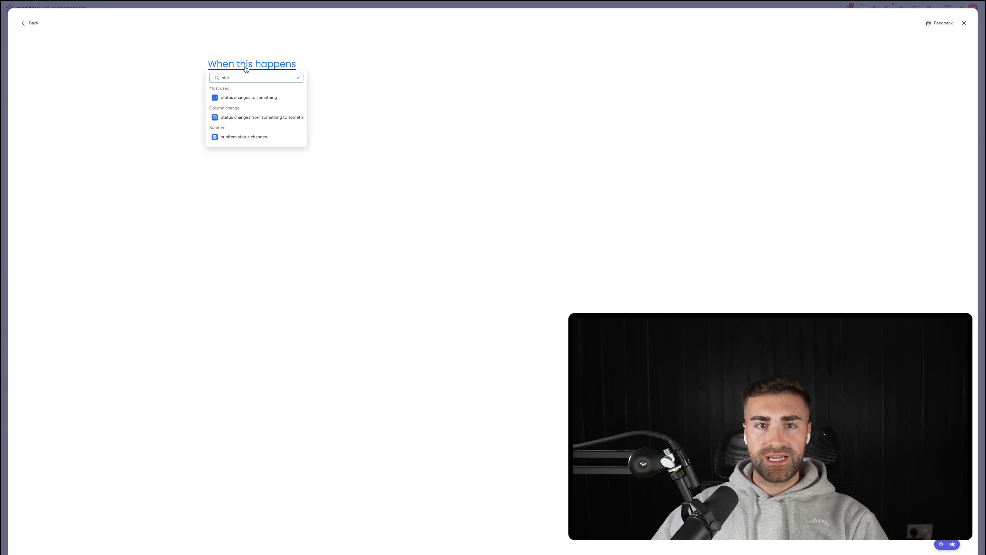
click(247, 97)
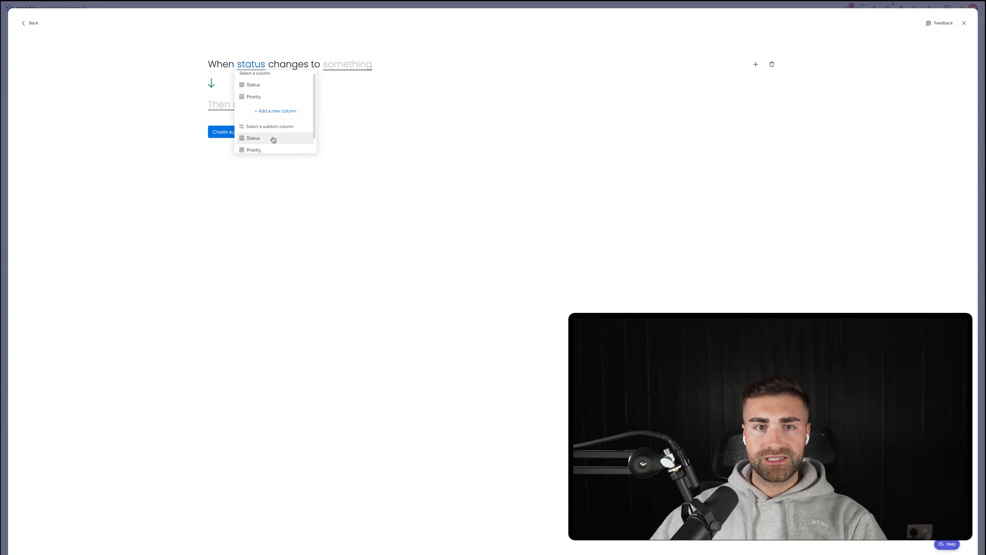
click(270, 139)
click(377, 65)
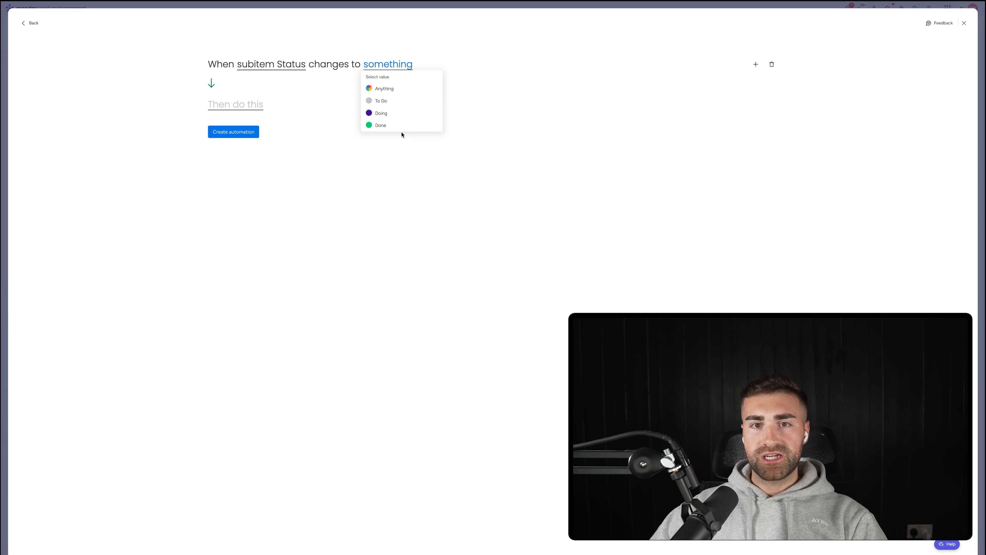
click(398, 129)
Add a condition to the automation that the subitem Sequencing number is equal to 1.
click(756, 64)
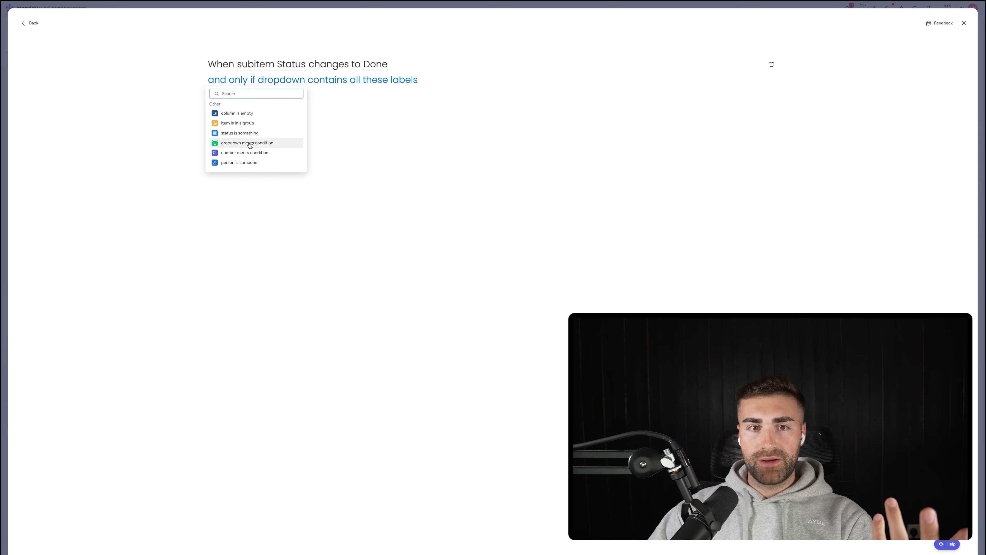
click(247, 153)
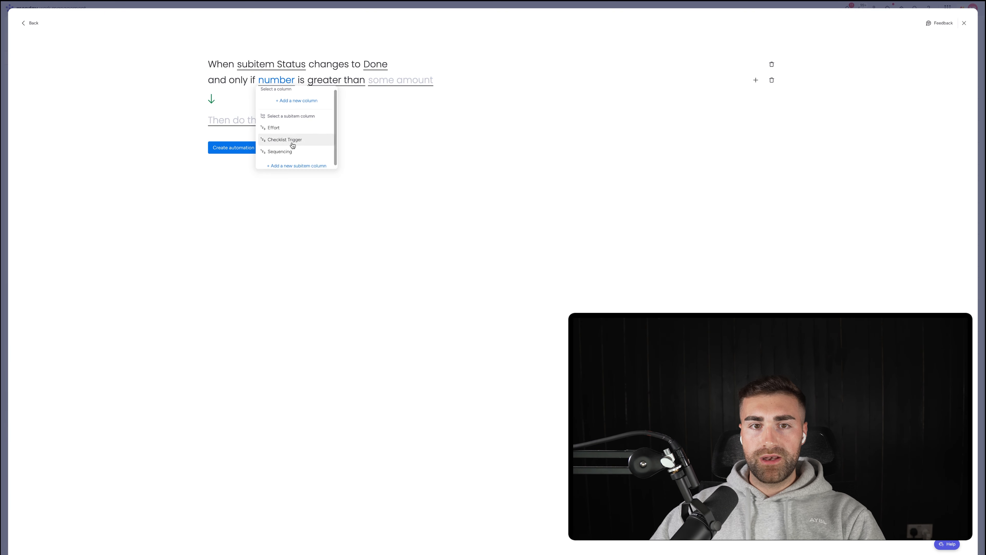
click(288, 148)
click(373, 79)
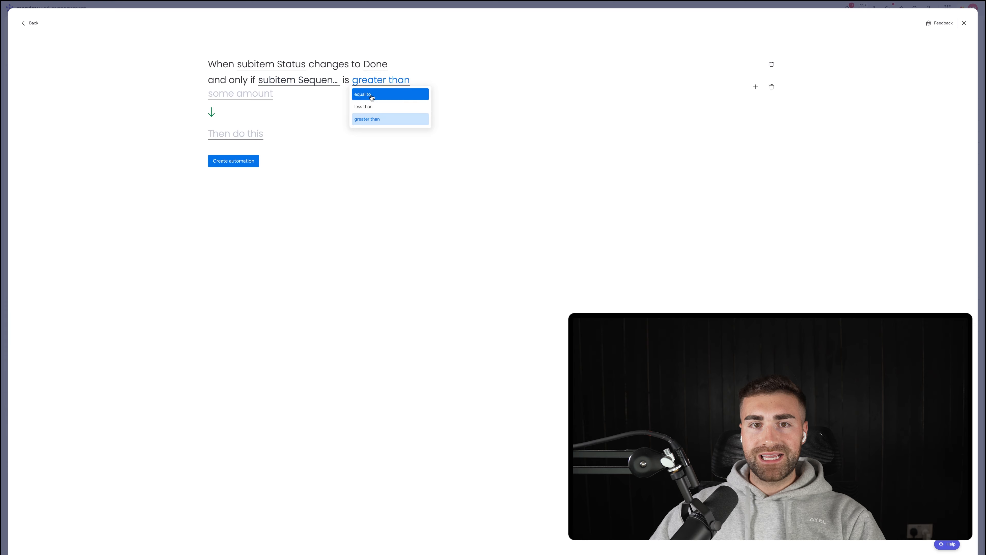
click(384, 117)
click(270, 95)
text(1)
click(354, 121)
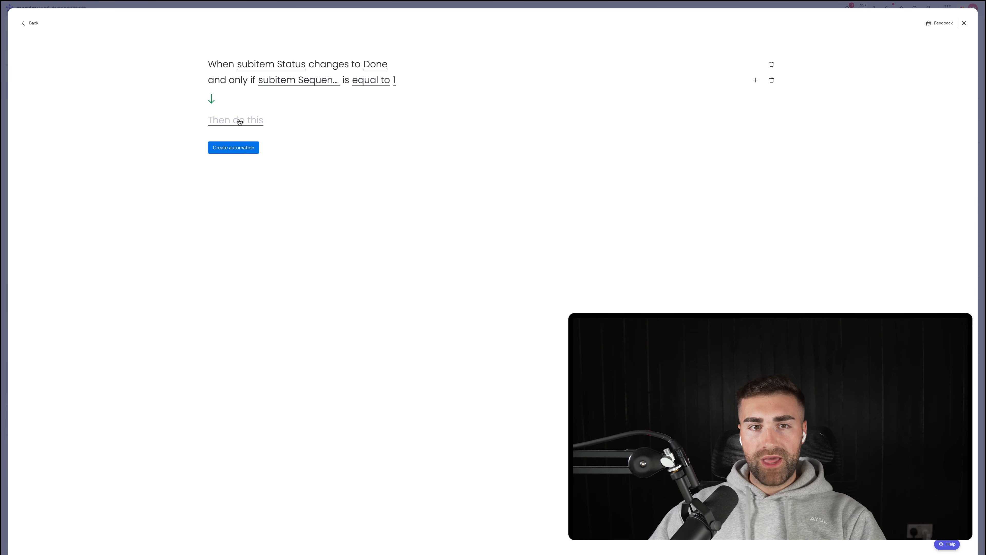
Add a create-subitem action to the automation and name the subitem "Example Subitem #5".
click(239, 120)
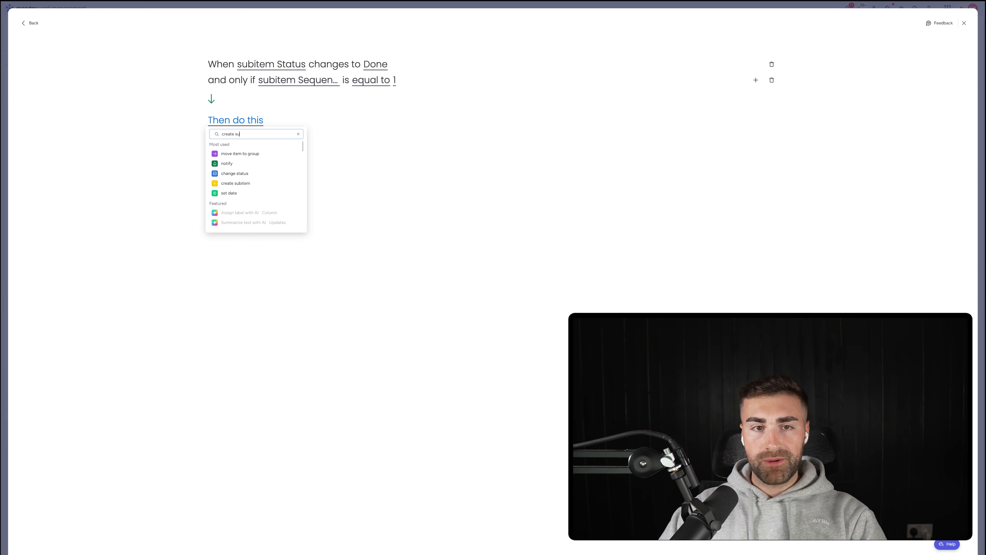
click(243, 154)
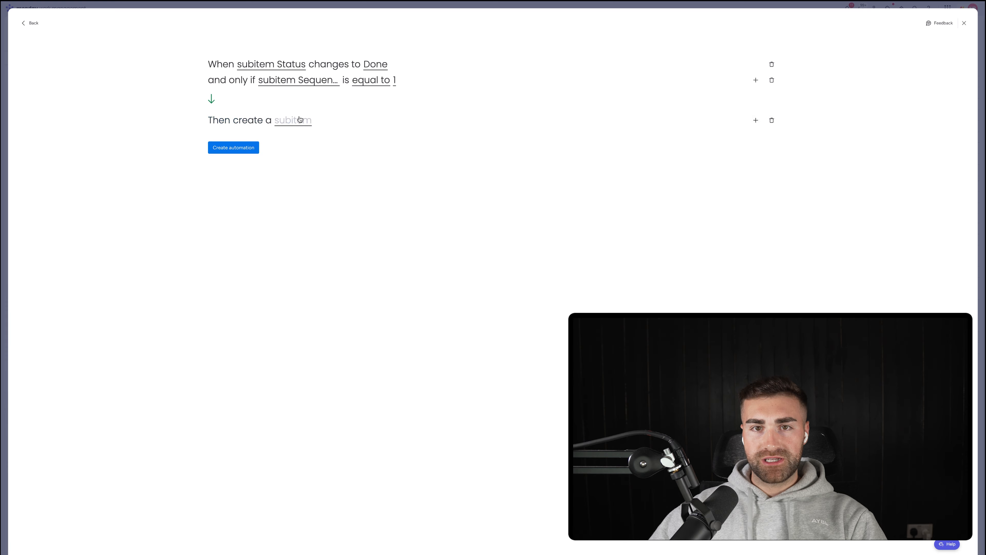
click(300, 120)
triple_click(506, 224)
text(Example Subitkem)
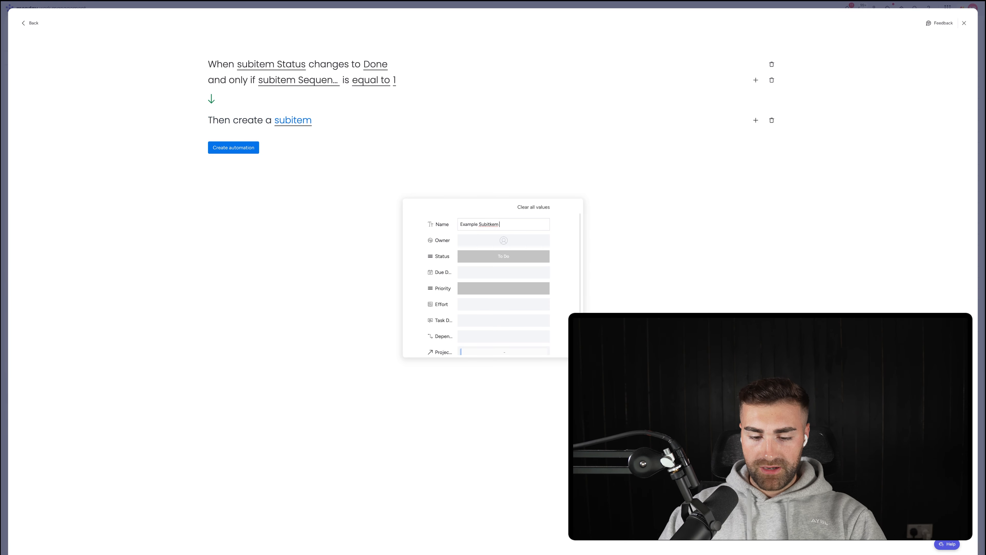
text( #5)
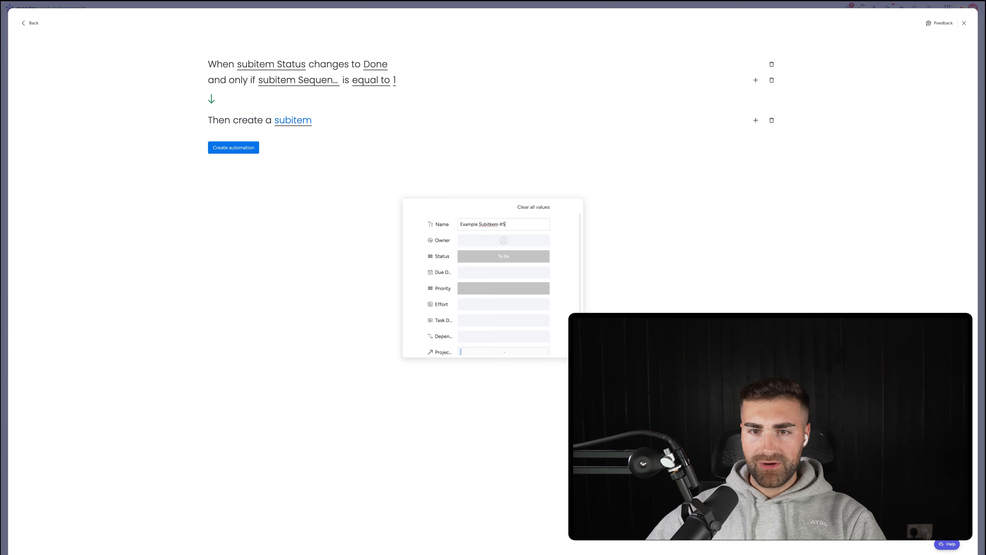
double_click(501, 224)
text(S)
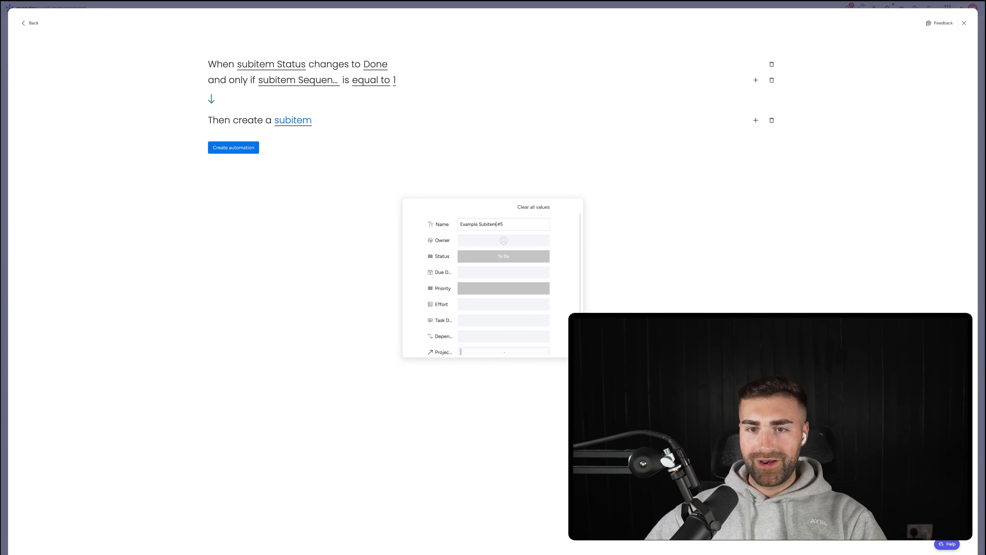
Set the new subitem's Sequencing value to 2 and create the automation.
scroll(505, 307, down, 3)
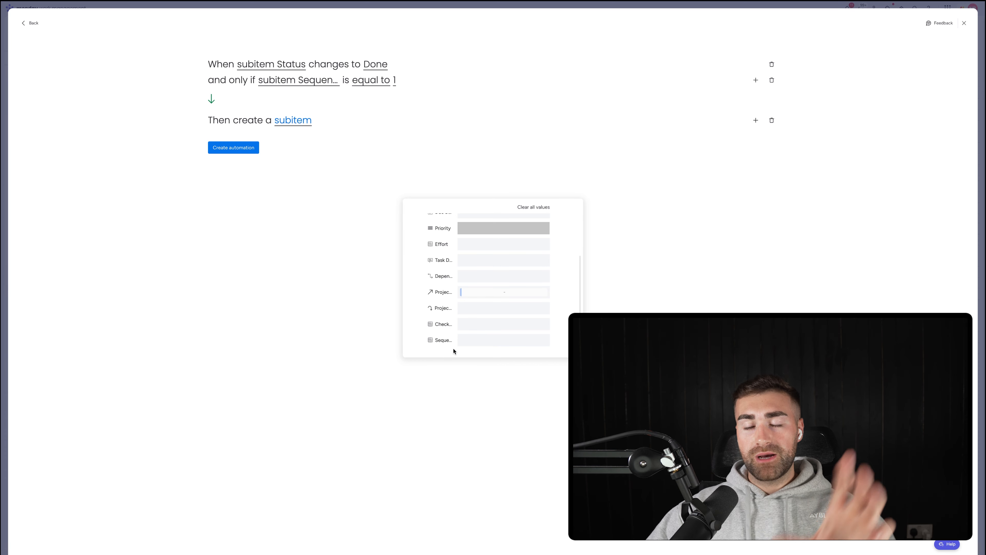
click(468, 341)
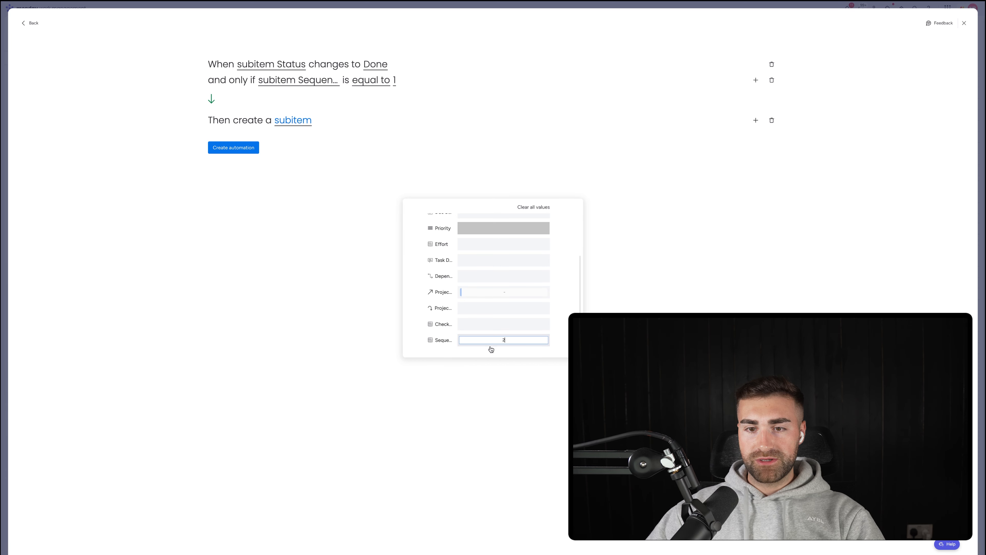
click(700, 310)
click(223, 146)
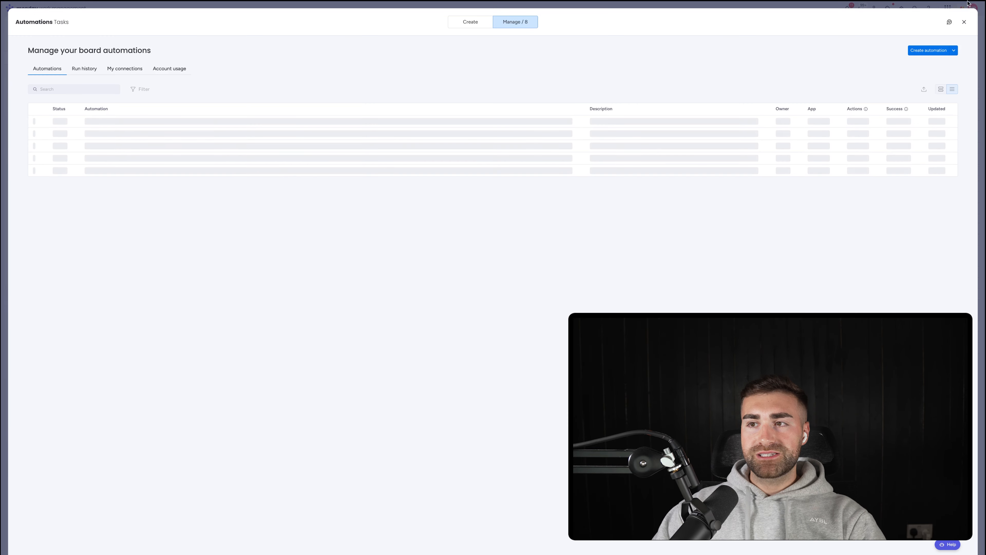
Start another board automation triggered when the subitem Status changes to Done.
click(929, 50)
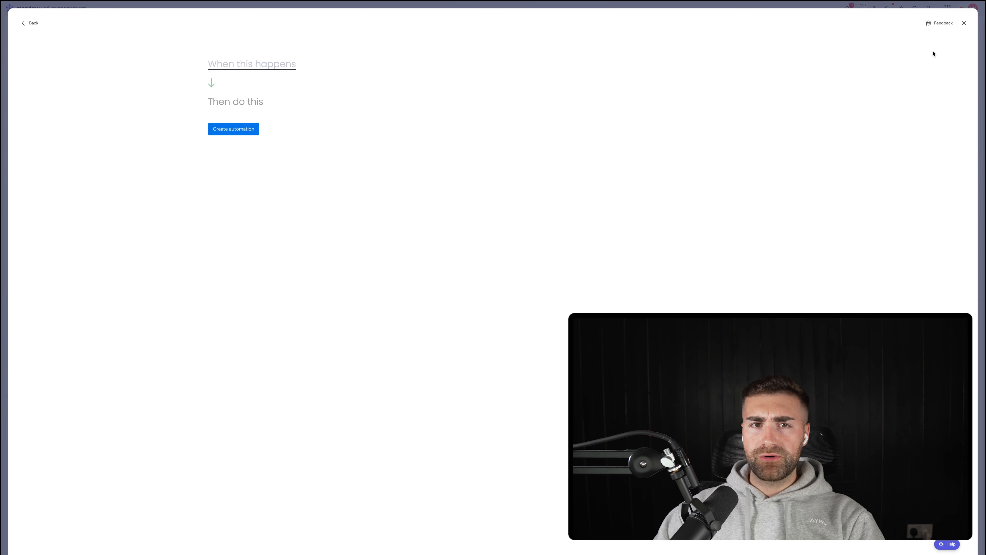
click(243, 69)
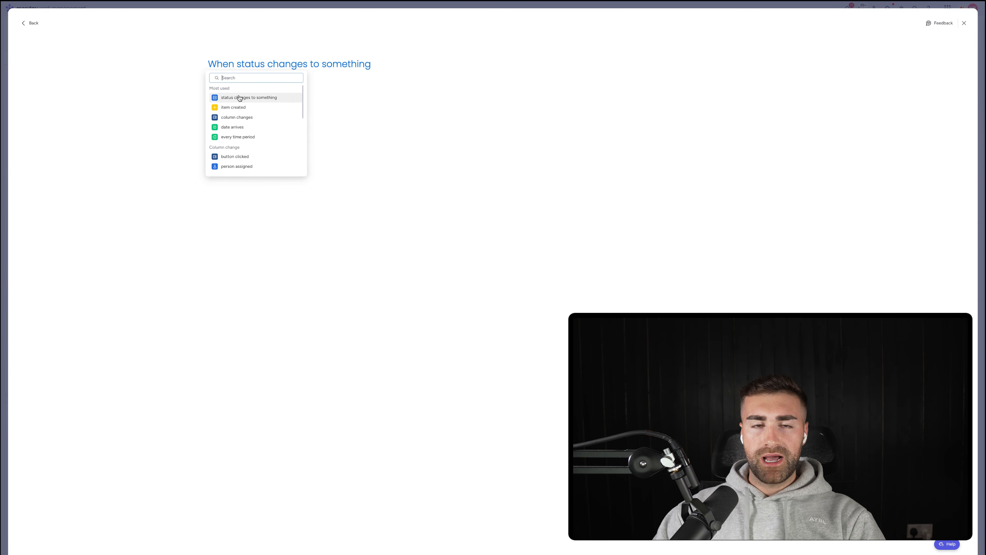
click(249, 97)
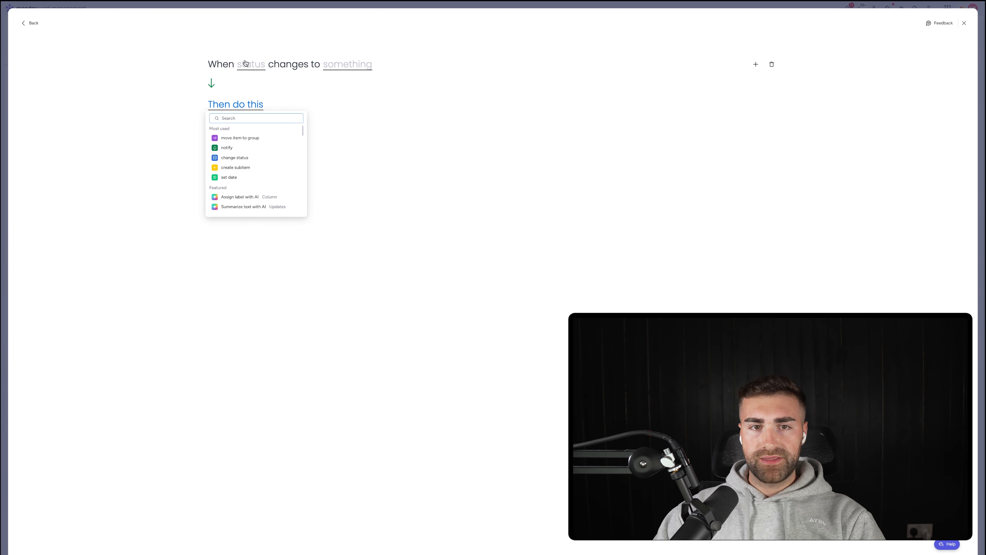
click(250, 64)
click(271, 122)
click(392, 68)
click(396, 112)
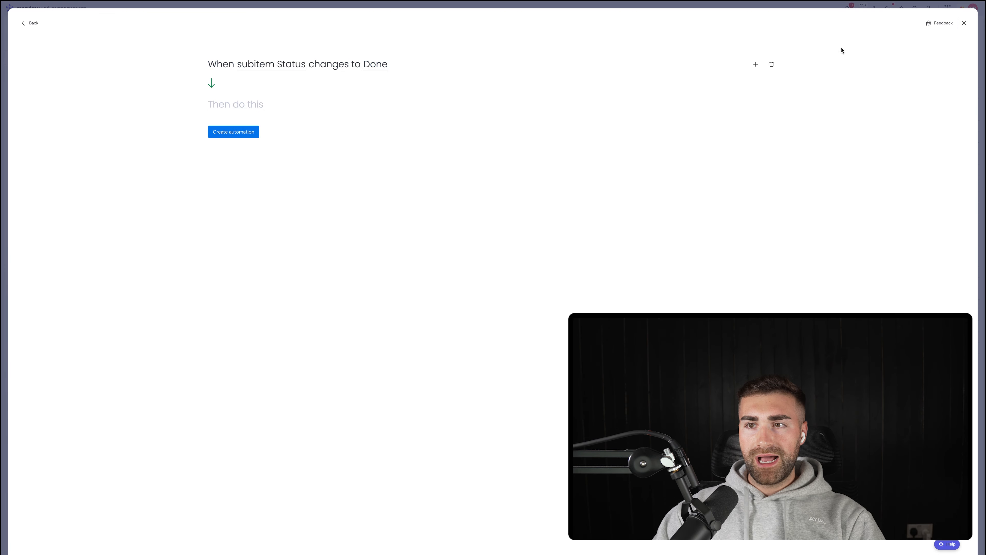
Add a condition to the automation that the subitem Sequencing number is equal to 2.
click(755, 64)
click(245, 152)
click(281, 149)
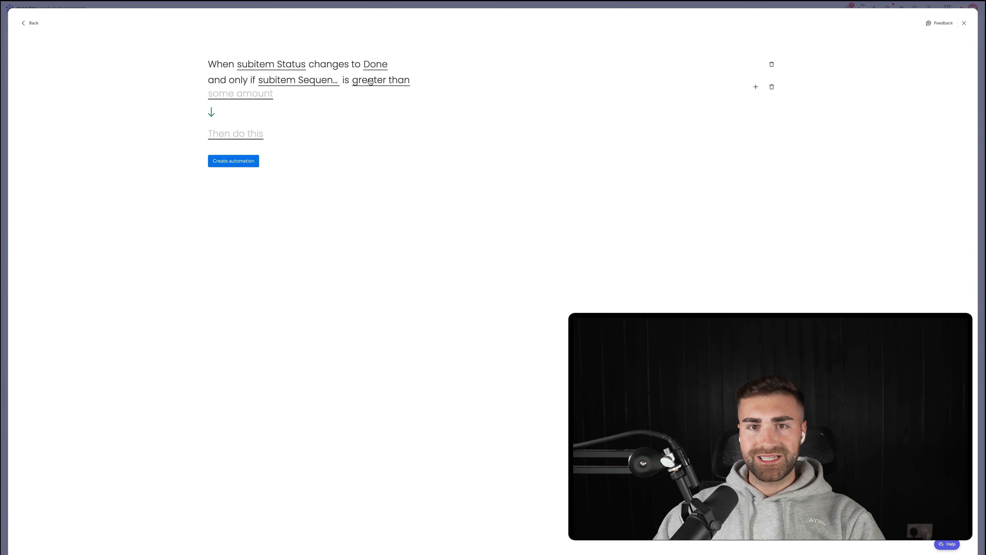
click(370, 82)
click(386, 95)
click(250, 97)
text(2)
click(363, 123)
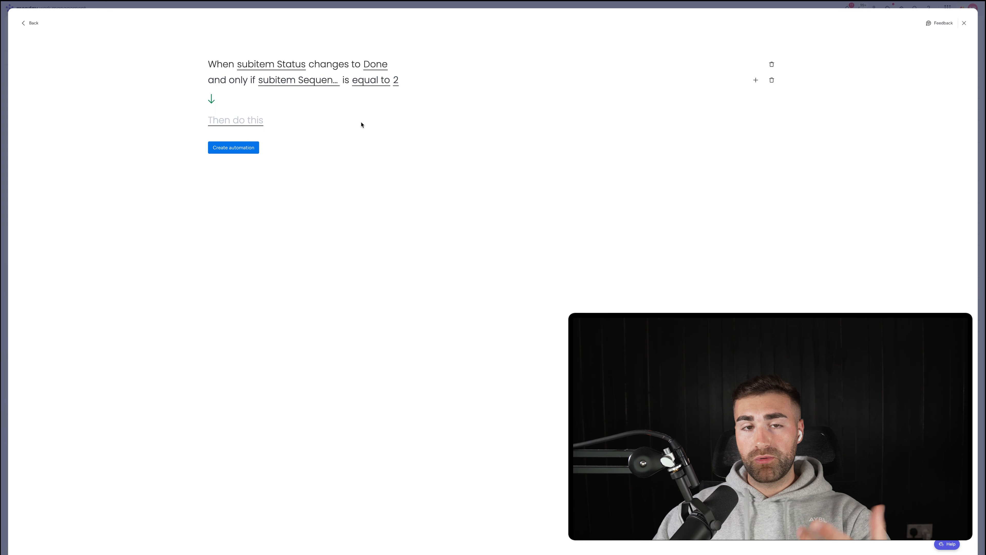
Add a create-subitem action to the automation and name the subitem "Example Subitem #6".
click(234, 121)
text(creat)
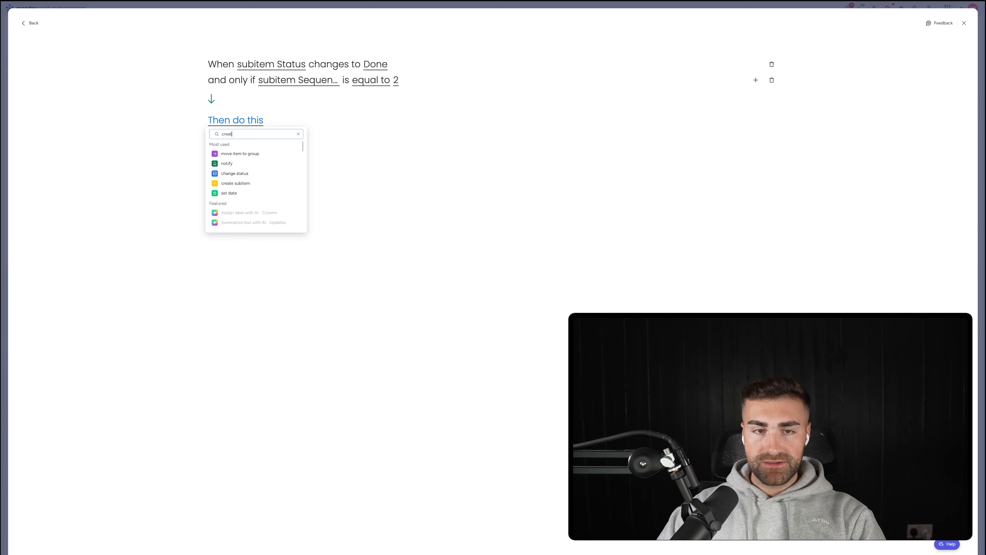
text(e sub)
key(Return)
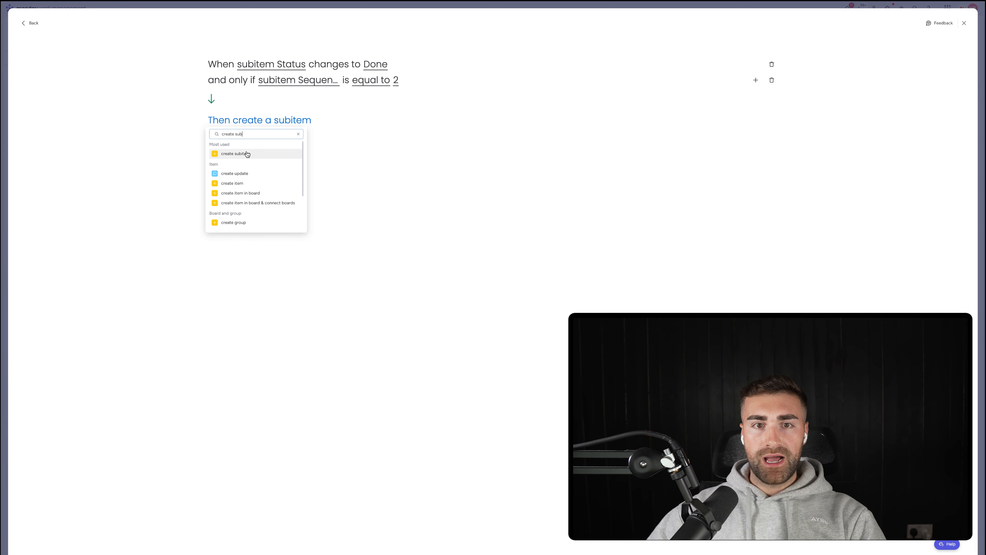
click(288, 124)
click(494, 223)
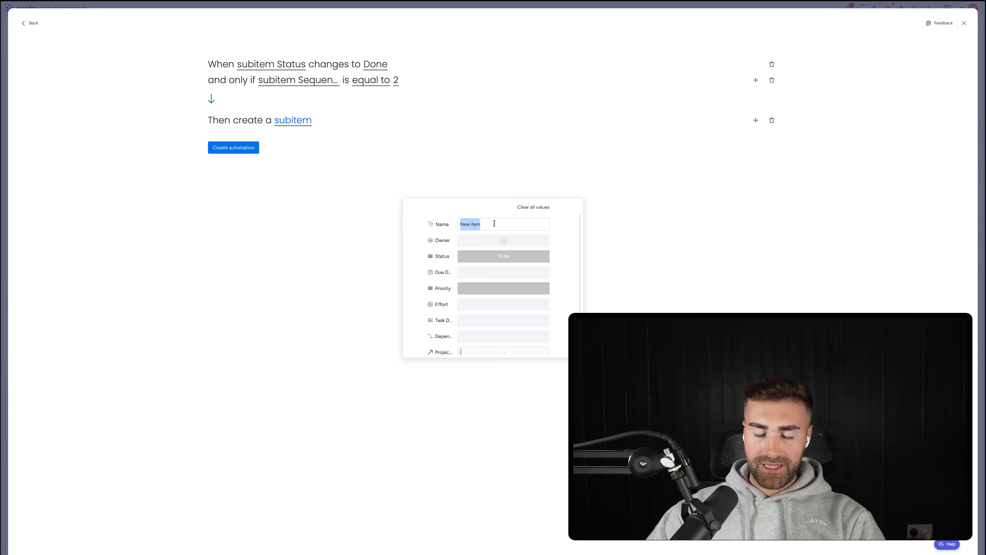
text(Exampl)
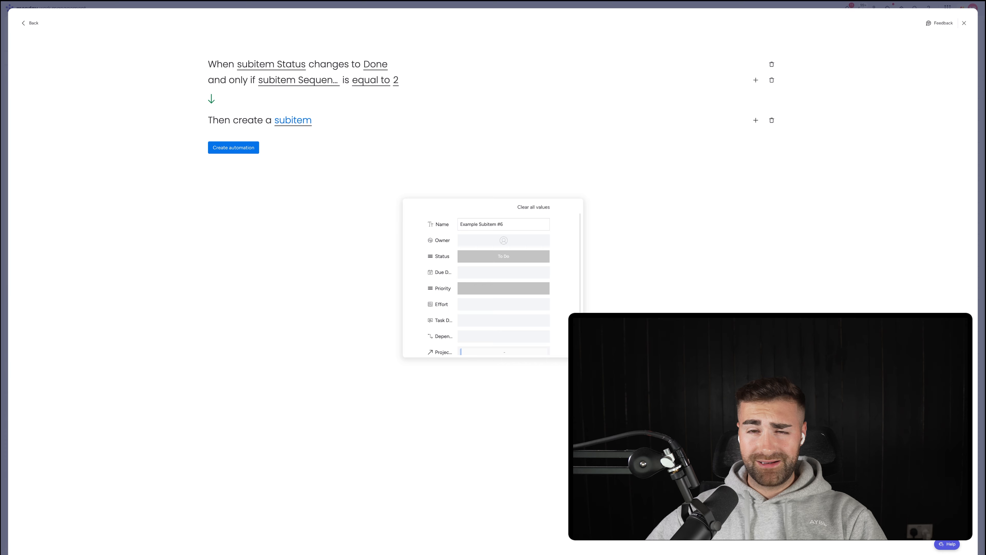
Set the new subitem's Sequencing value to 3, create the automation and return to the Tasks board.
scroll(502, 282, down, 3)
click(485, 341)
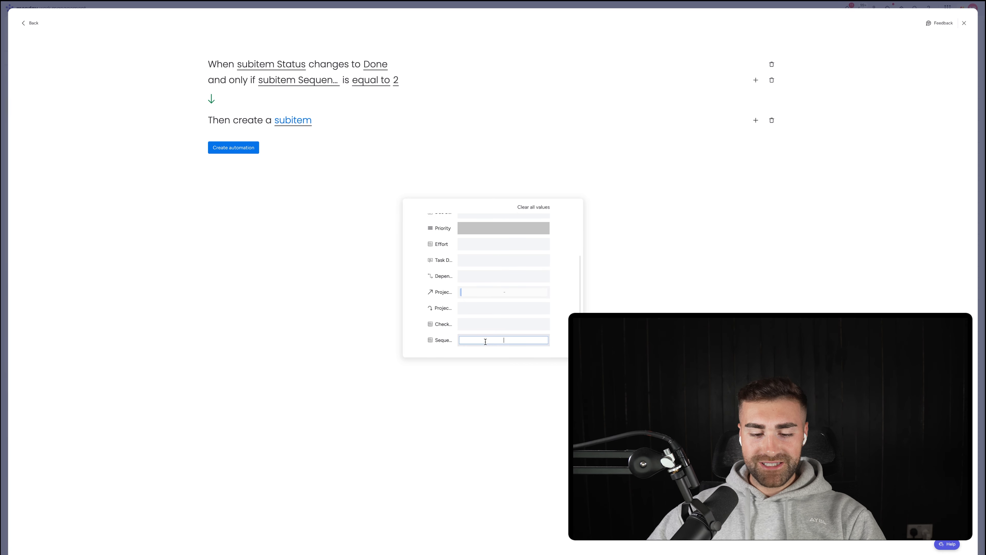
text(3)
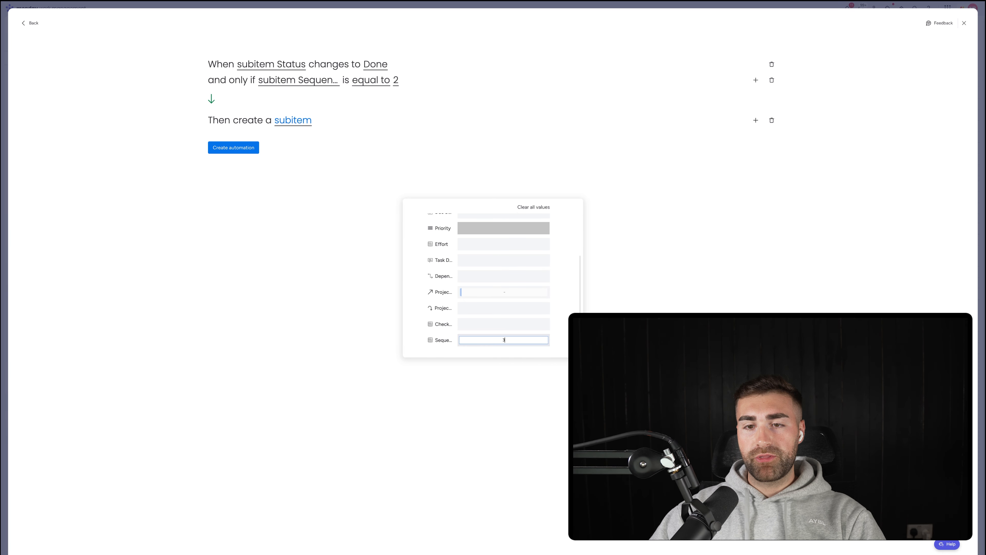
click(356, 290)
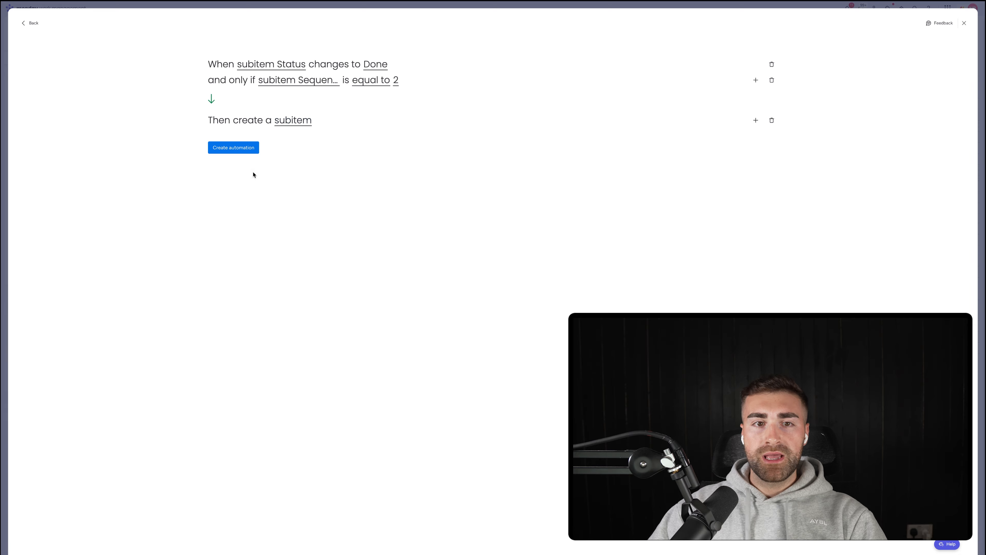
click(243, 152)
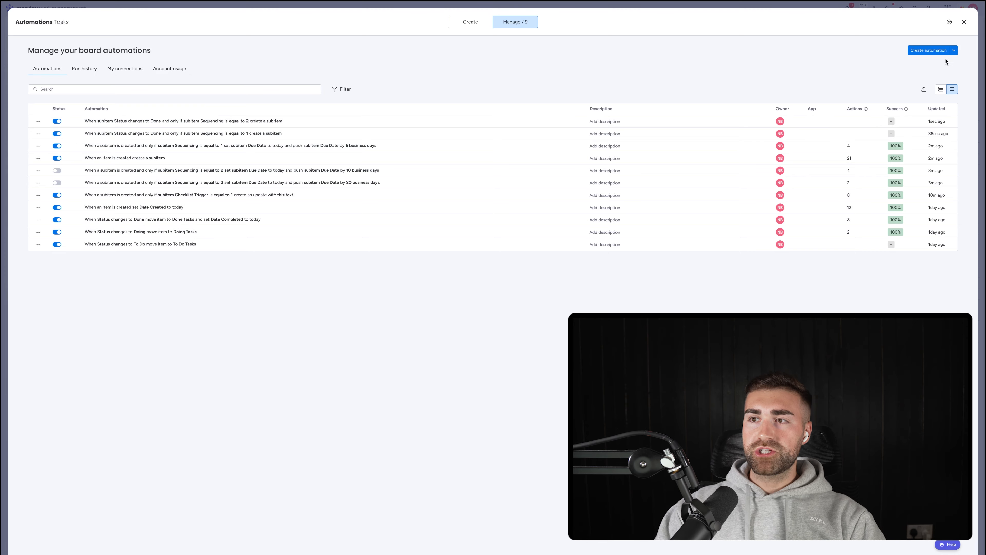
click(964, 22)
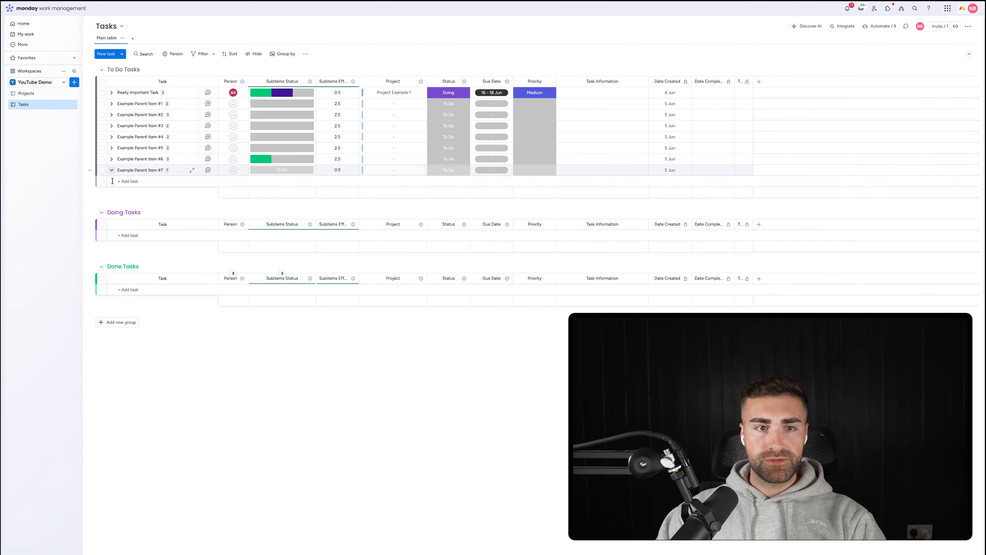
Add a task named "Example Parent Item #8" to the To Do Tasks group and expand its subitems.
click(125, 181)
text(Example Par)
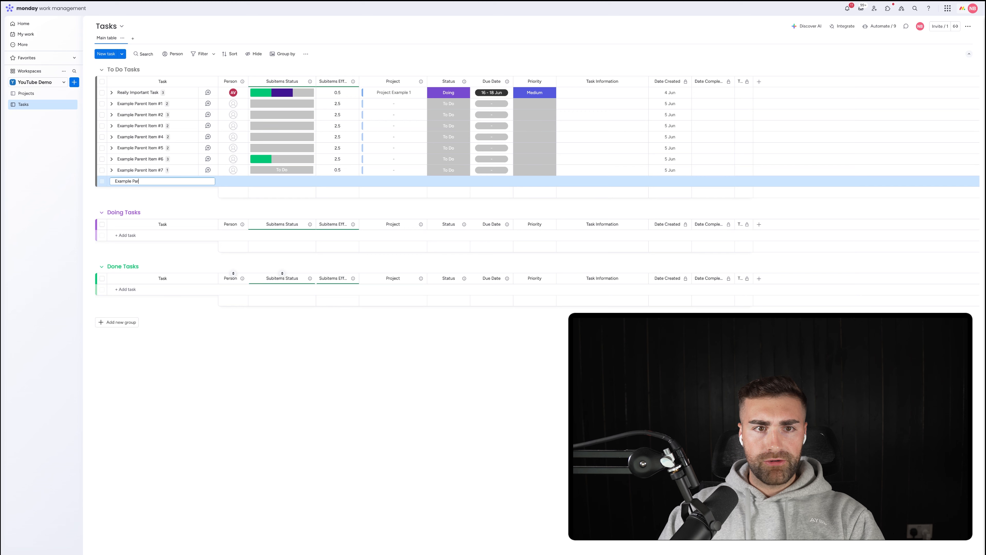
text(ent Item #)
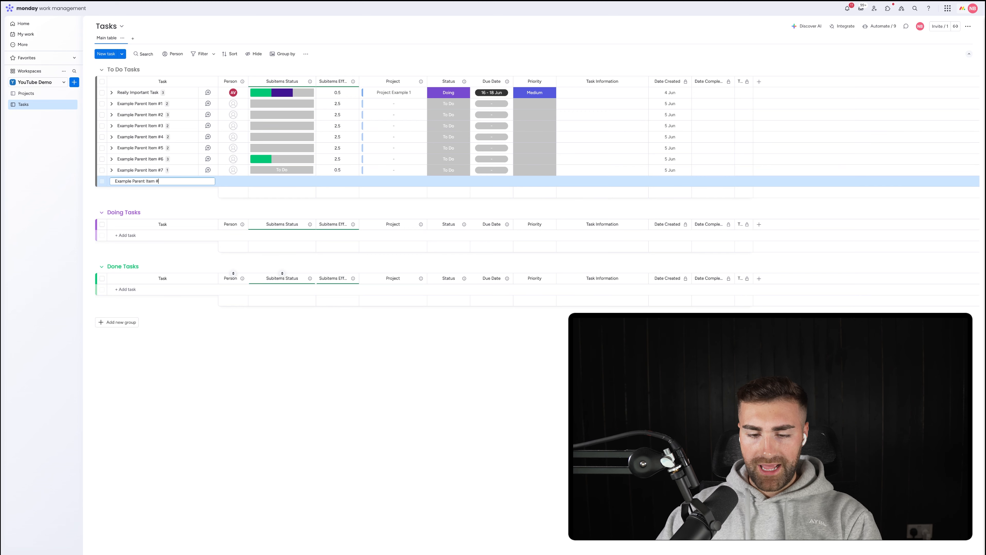
text(8)
key(Return)
click(112, 176)
click(778, 26)
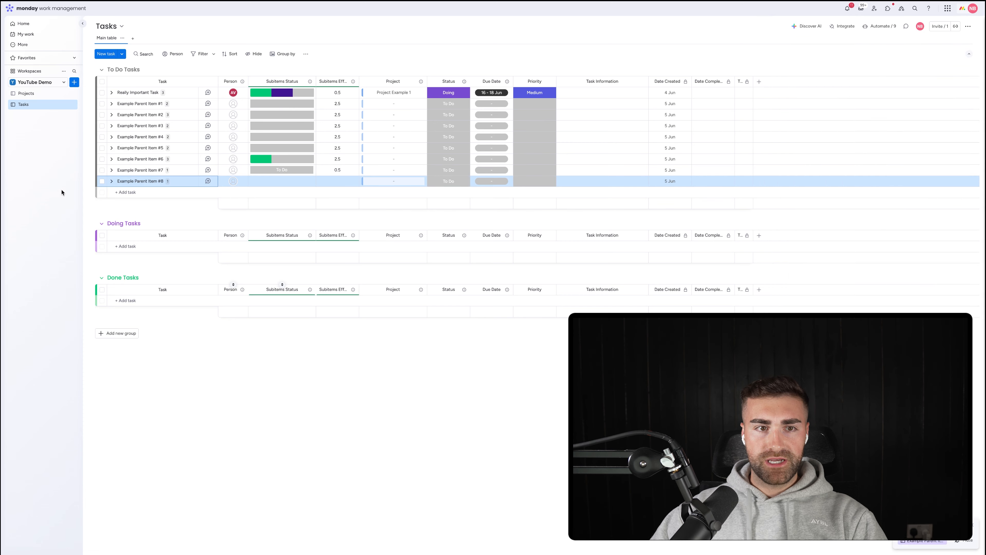
click(113, 180)
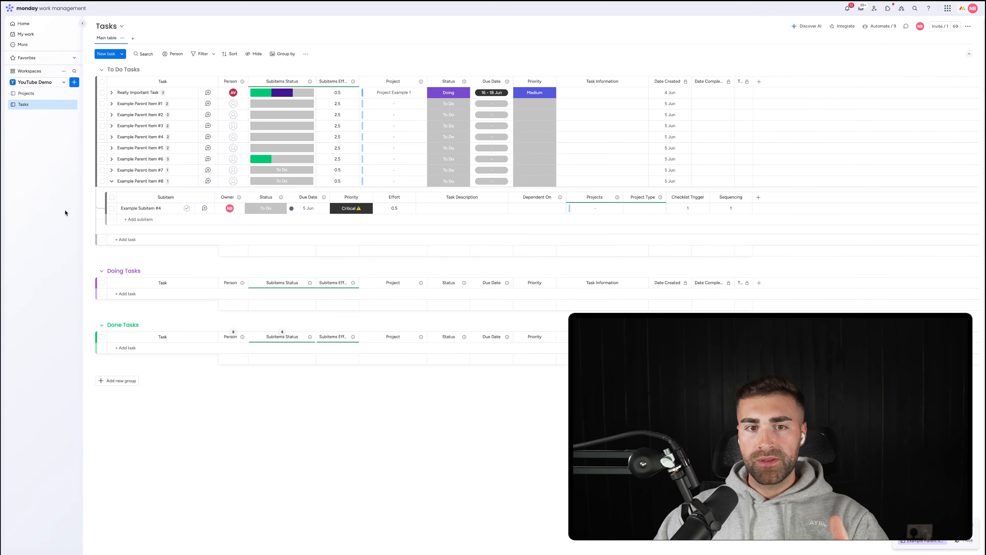
Set the Status of Example Subitem #4 and then Example Subitem #5 under Example Parent Item #8 to Done.
click(261, 209)
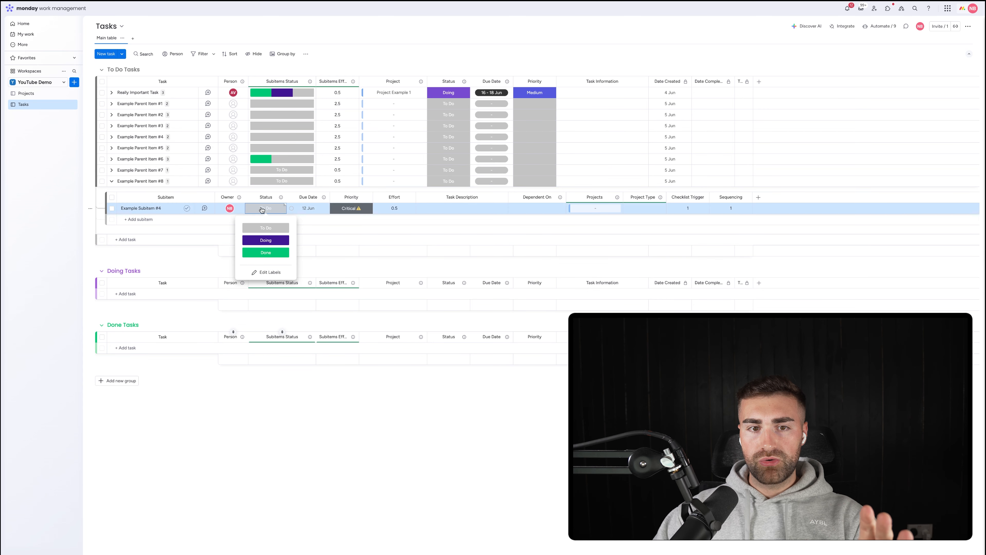
click(266, 252)
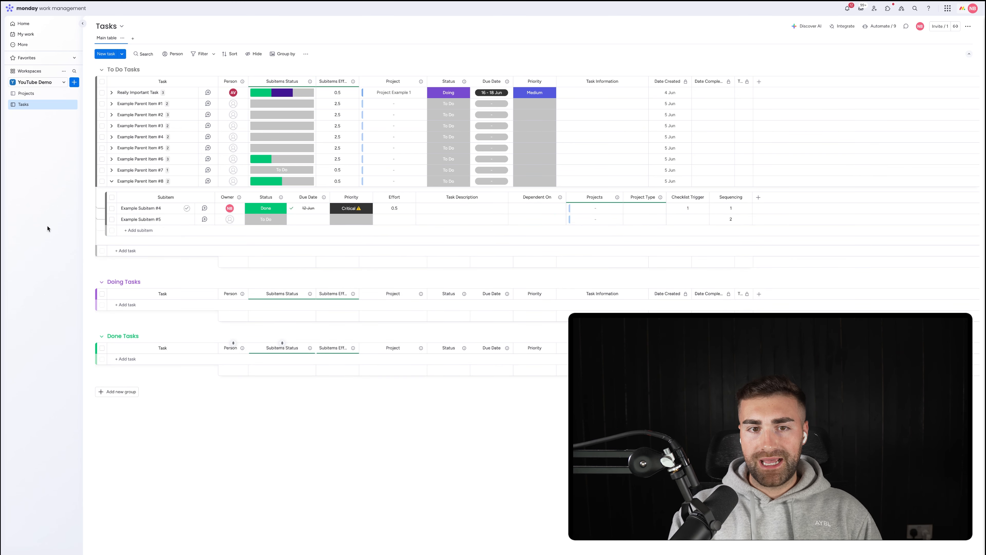
click(266, 219)
click(268, 264)
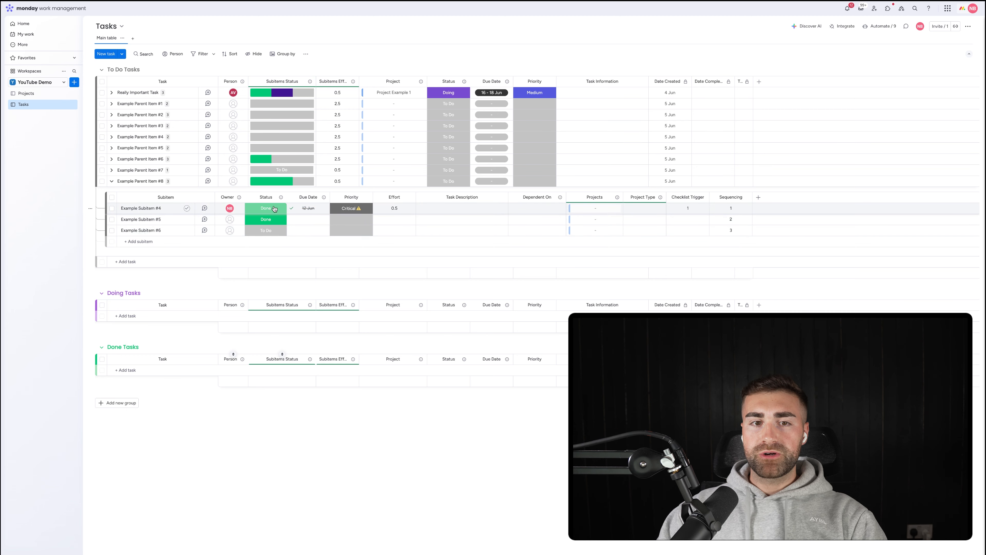
click(266, 210)
click(265, 210)
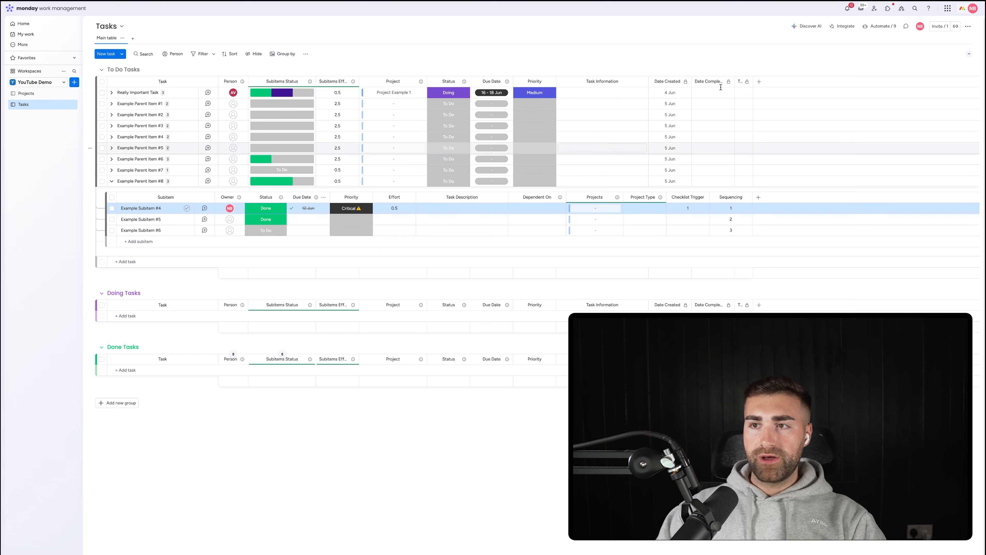
Remove the Sequencing condition from the automation that pushes the subitem Due Date by 5 business days, and update it.
click(888, 10)
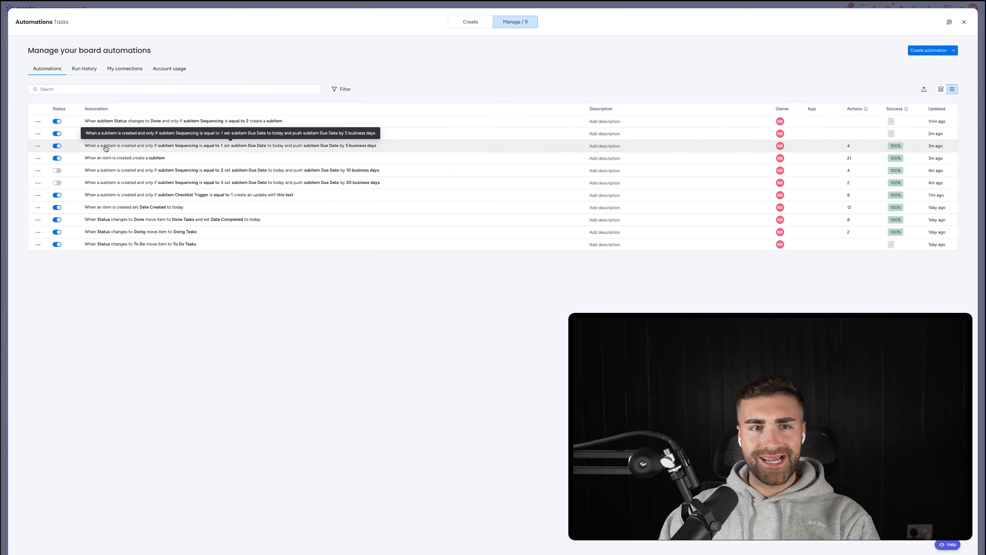
click(224, 149)
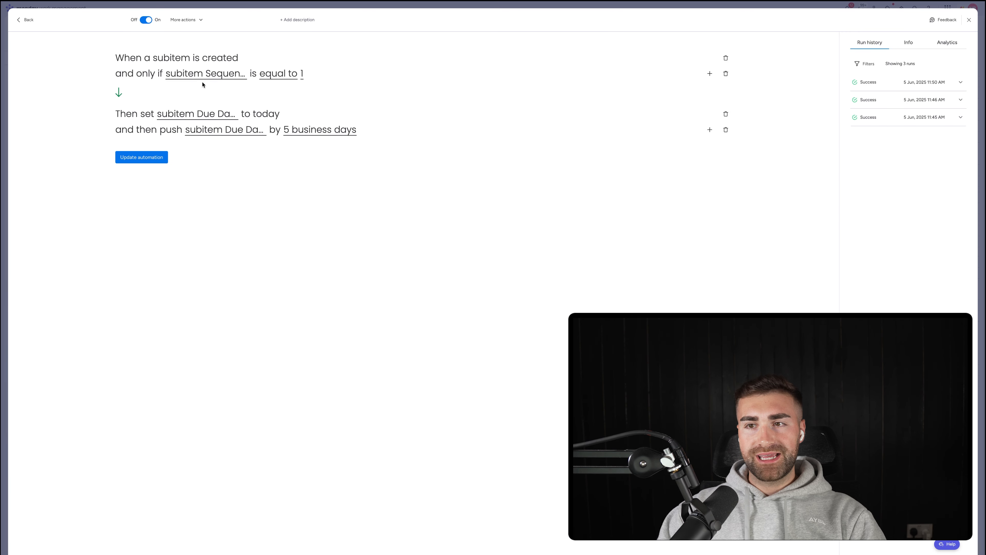
click(726, 73)
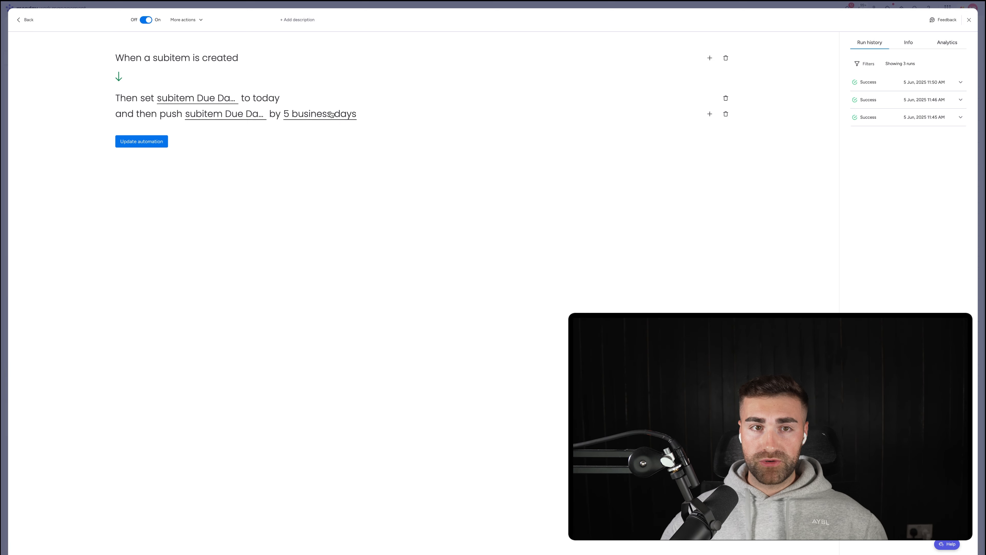
click(130, 144)
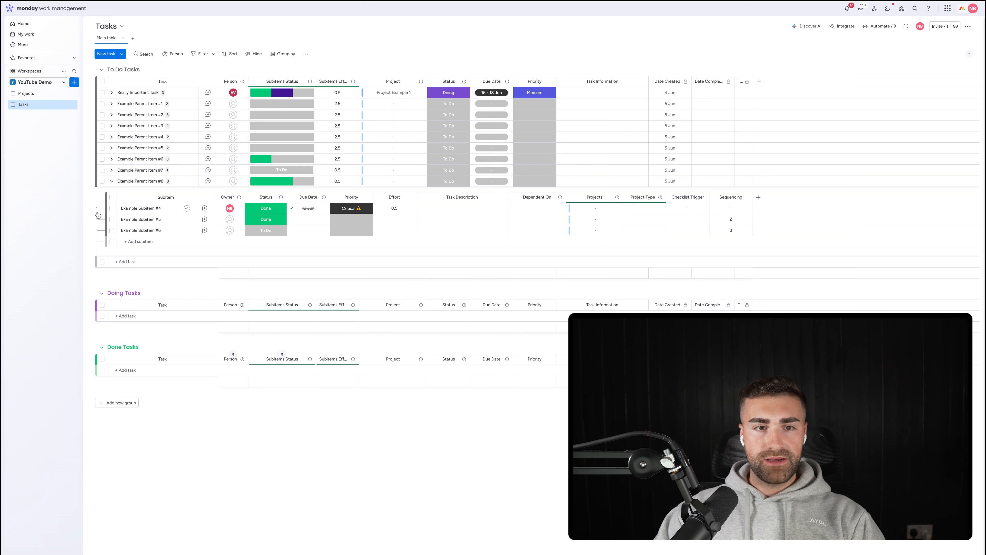
Collapse Example Parent Item #8, add a task named "Example Parent Item #9" to To Do Tasks and expand its subitems.
click(111, 181)
click(125, 192)
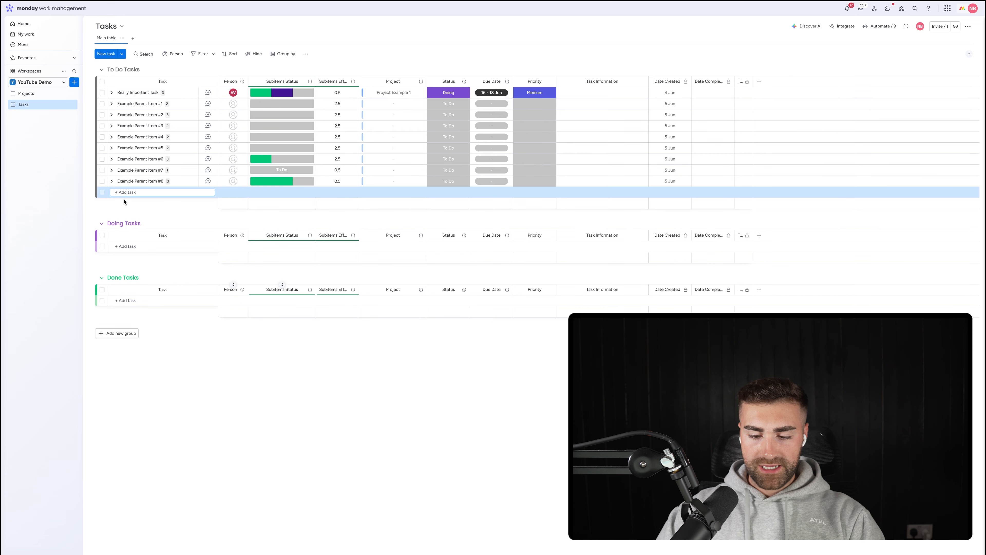
text(Exam)
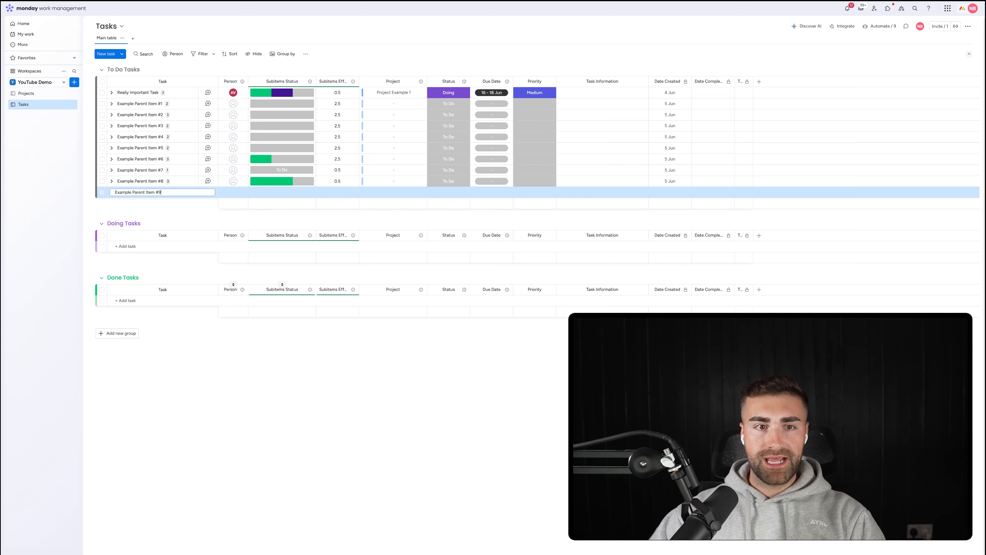
text(ple Parent Item #9)
key(Return)
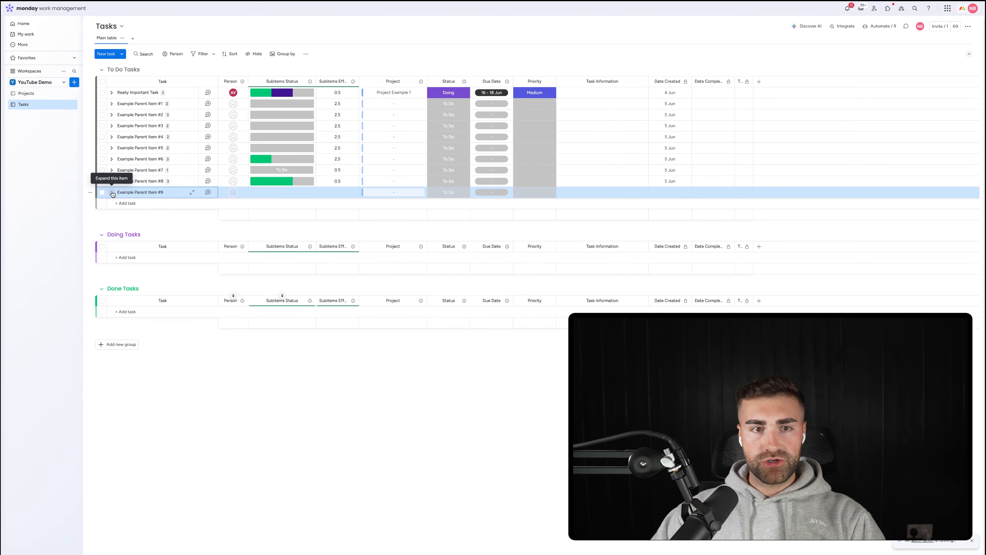
click(111, 192)
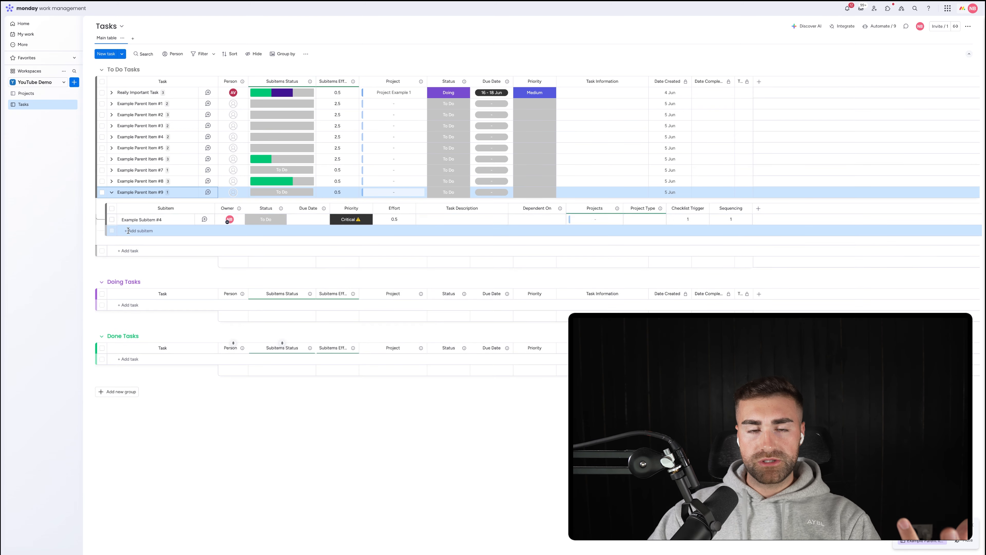
click(257, 218)
click(260, 221)
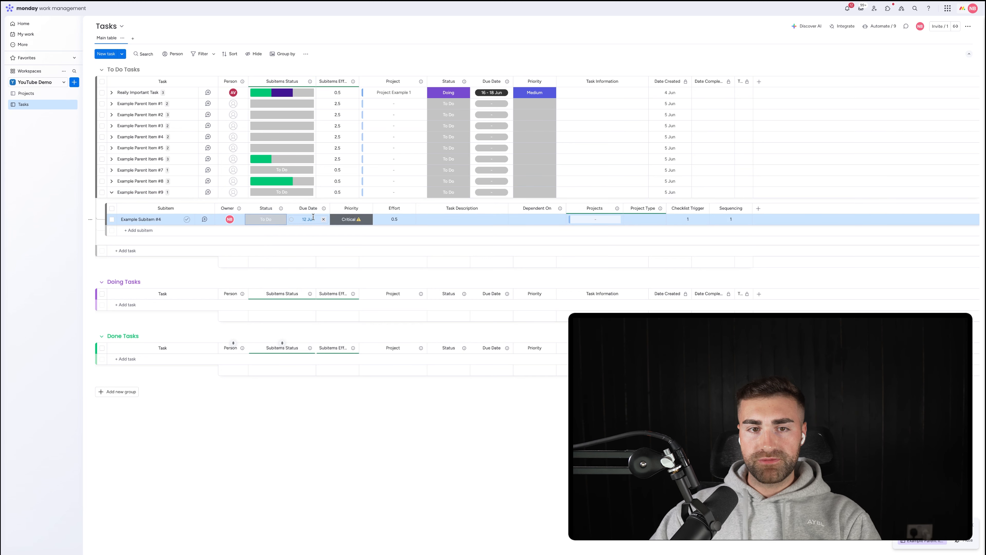
click(264, 223)
click(265, 221)
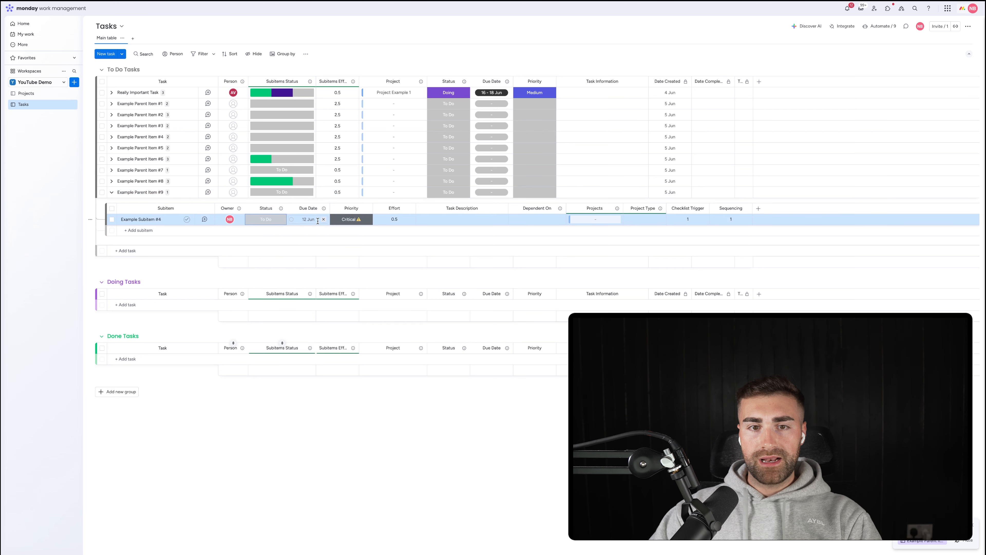
click(252, 222)
click(254, 222)
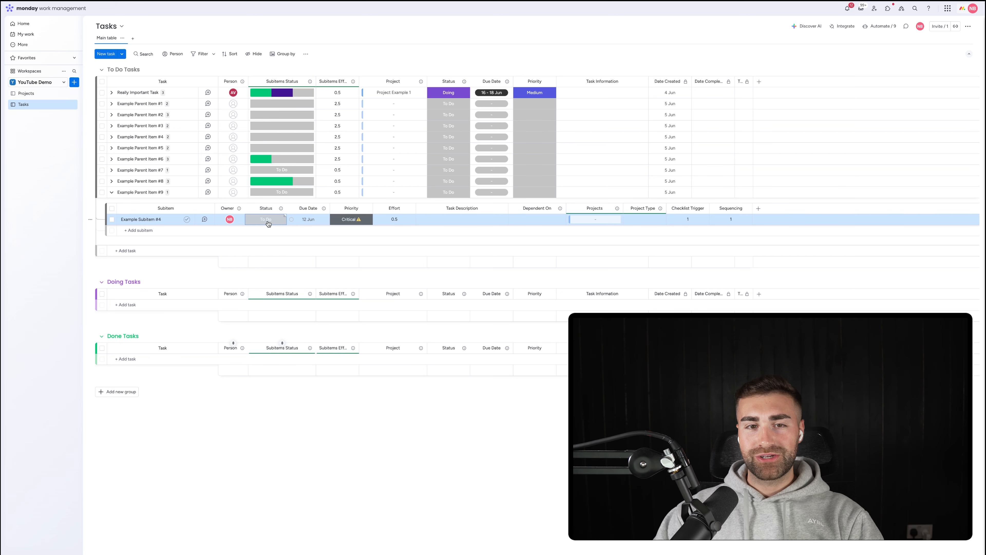
click(268, 223)
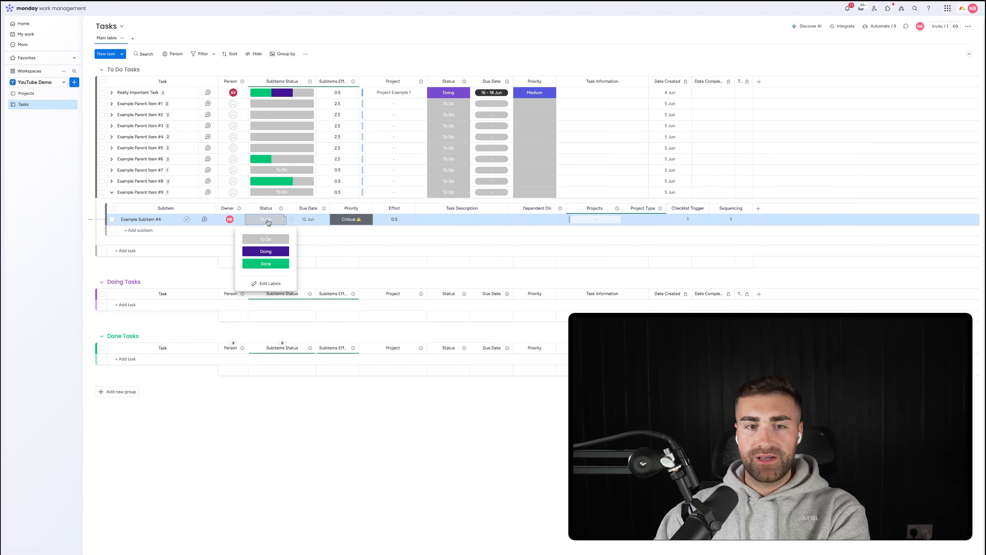
click(268, 222)
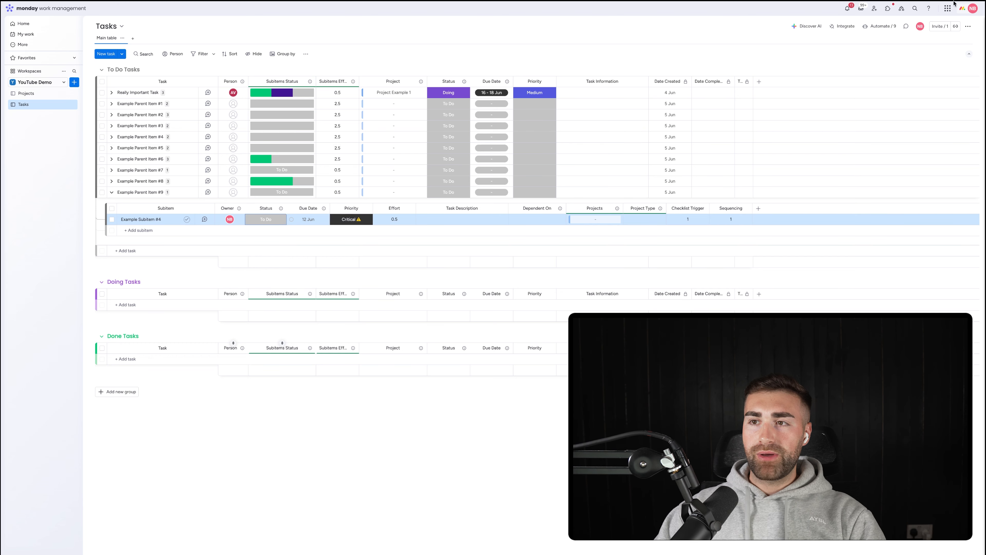
Add a condition that subitem Sequencing is equal to 3 to the board automation pushing the subitem Due Date by 5 business days.
click(881, 26)
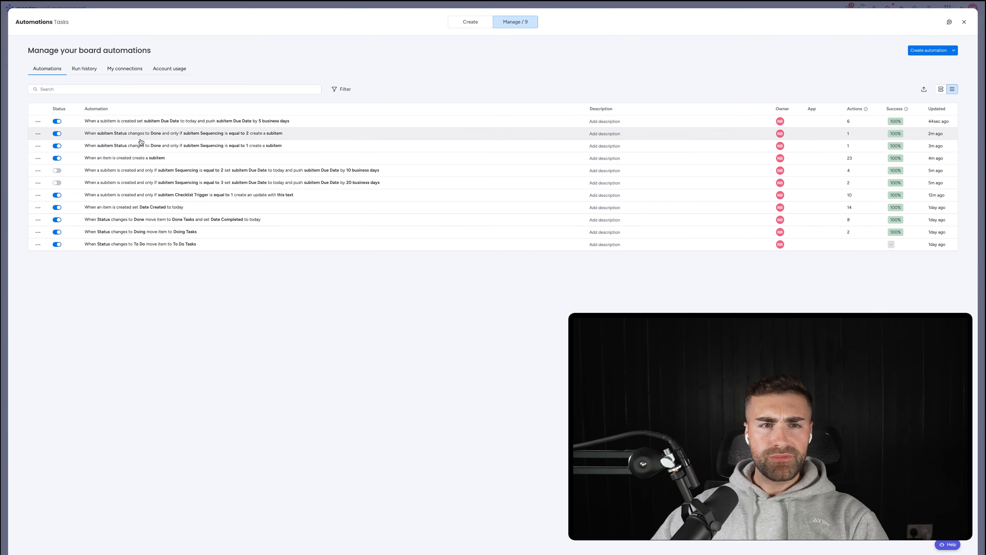
click(125, 122)
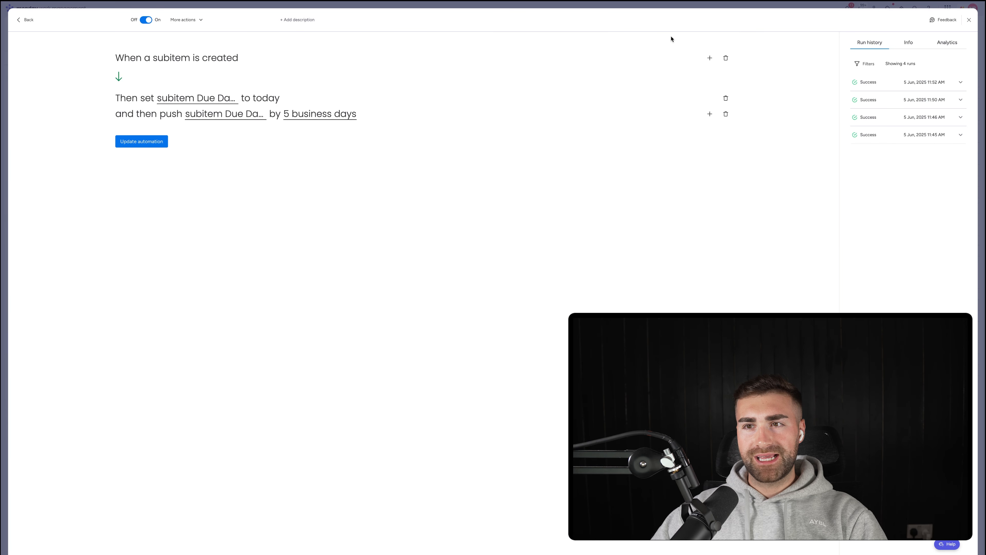
click(710, 57)
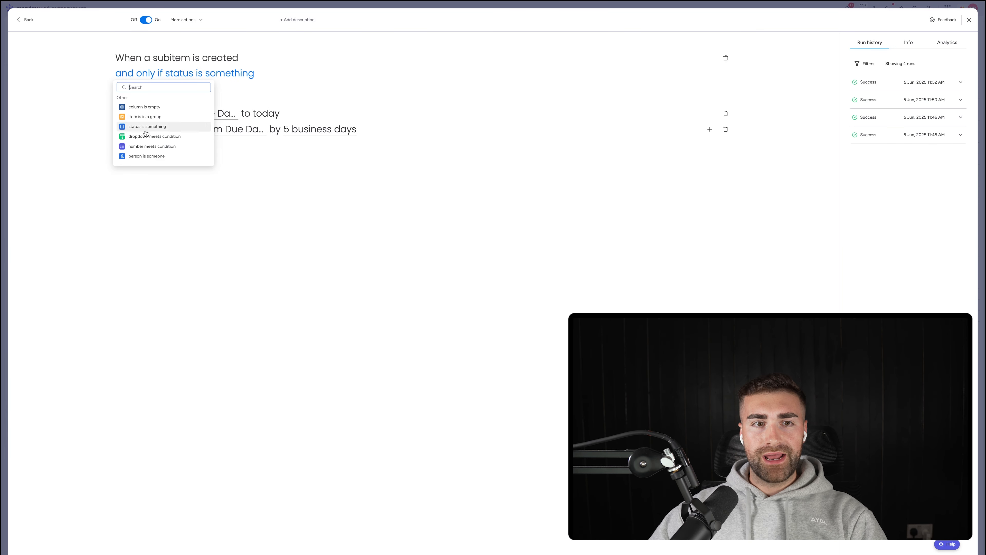
click(146, 147)
click(226, 75)
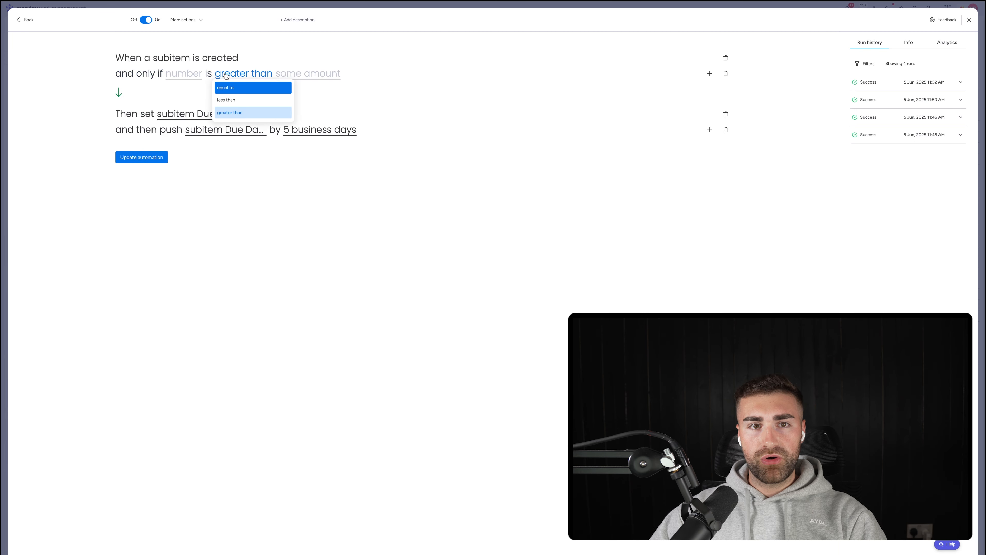
click(227, 87)
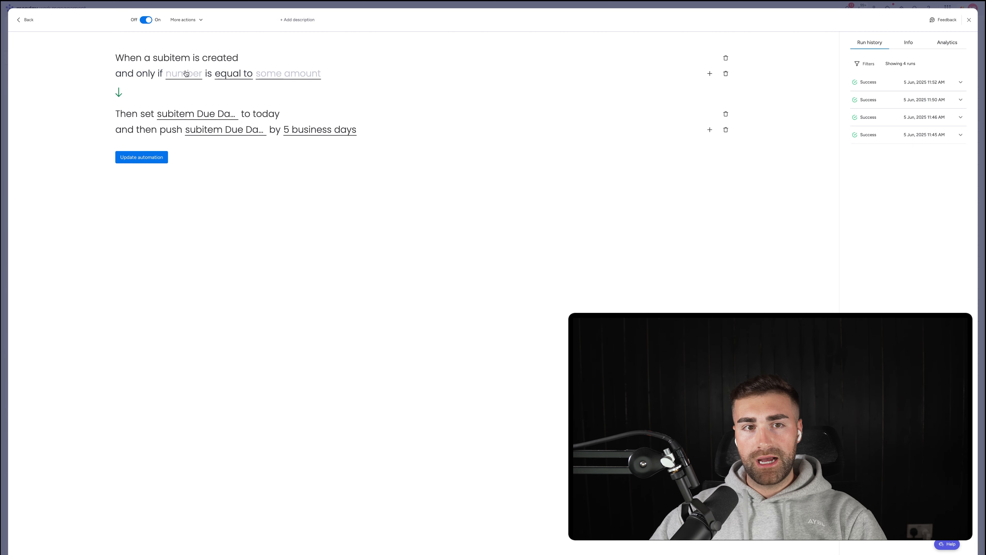
click(186, 73)
click(187, 143)
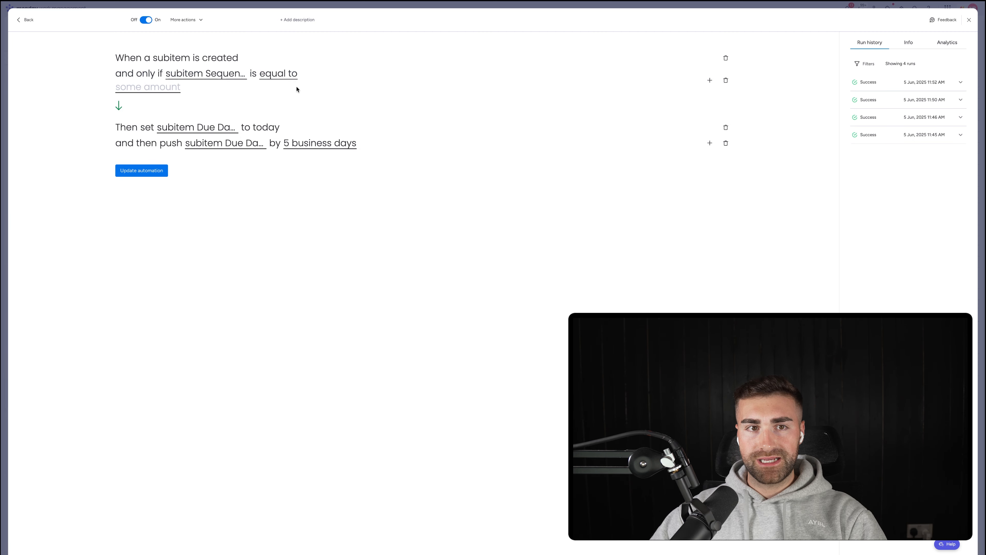
click(170, 87)
text(3)
click(59, 114)
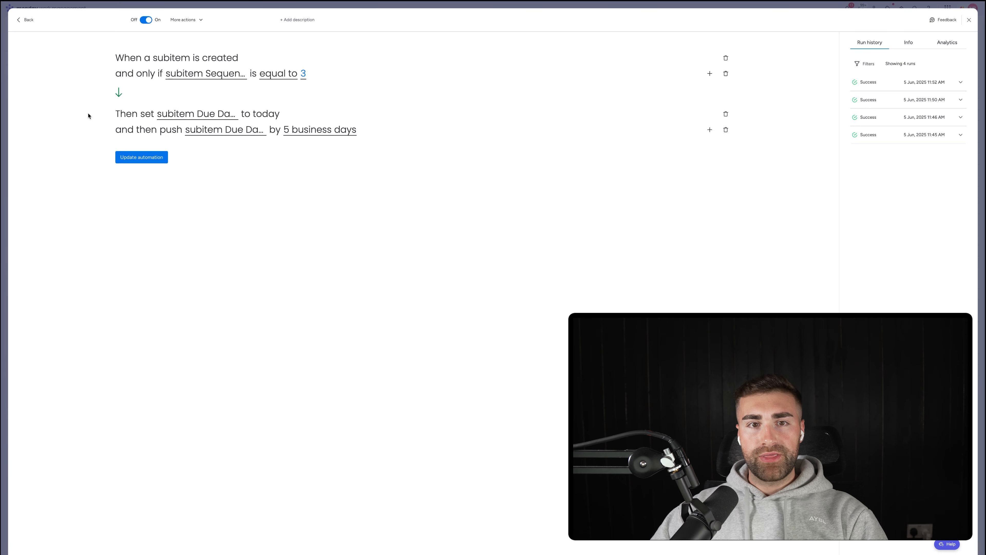
Set the automation's subitem Due Date push to 10 business days and update it.
click(316, 132)
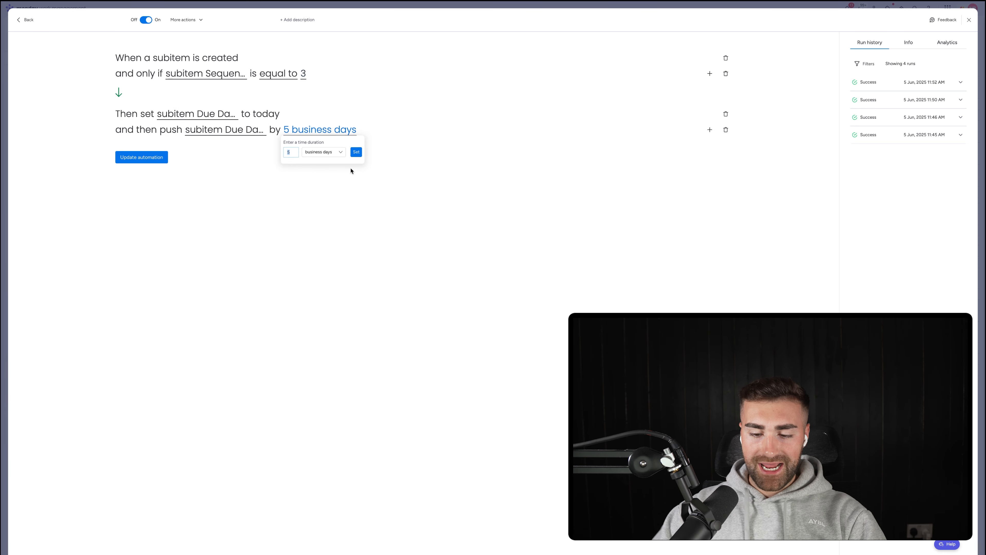
key(BackSpace)
text(10)
key(Return)
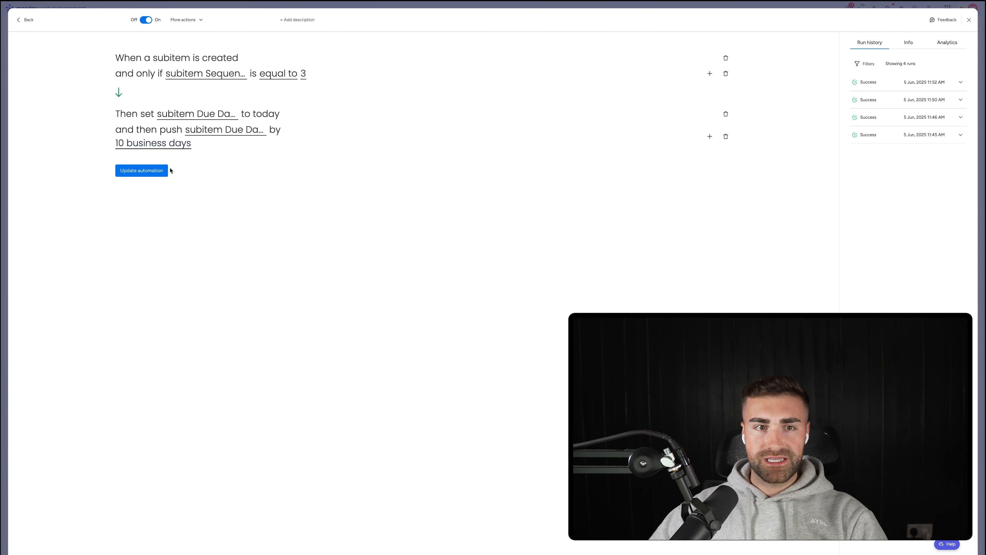
click(157, 171)
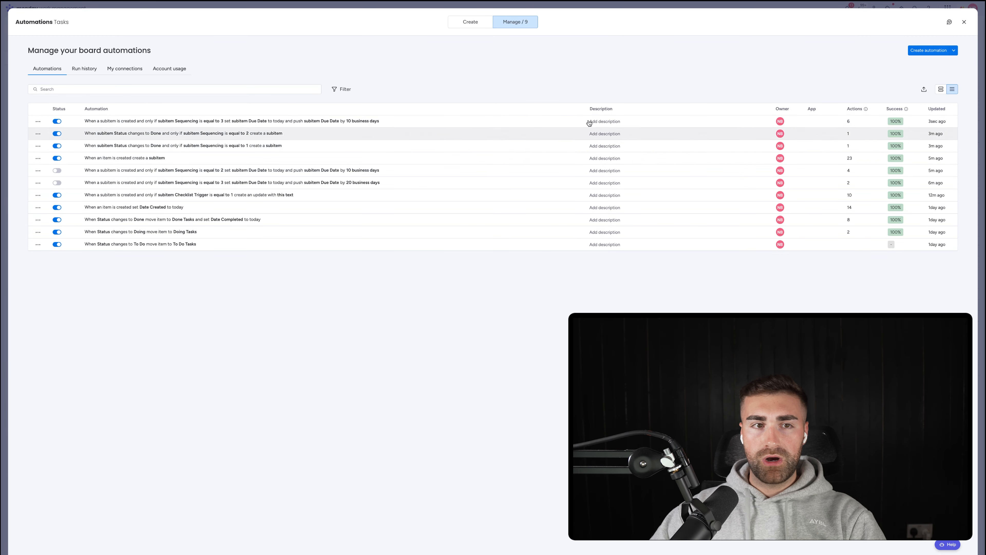
Duplicate the edited Due Date automation without its Sequencing condition, set the push to 5 business days, and create it.
click(38, 121)
click(61, 146)
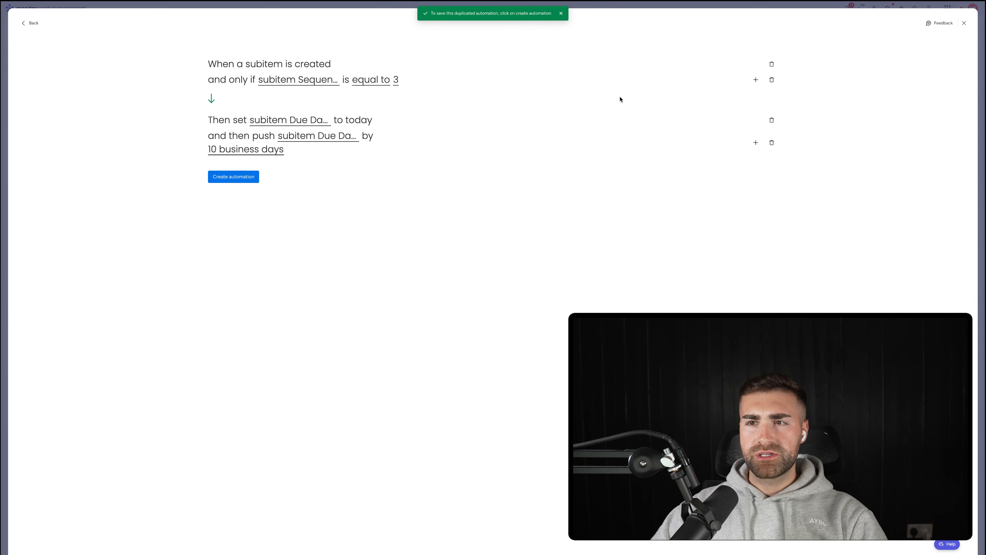
click(772, 79)
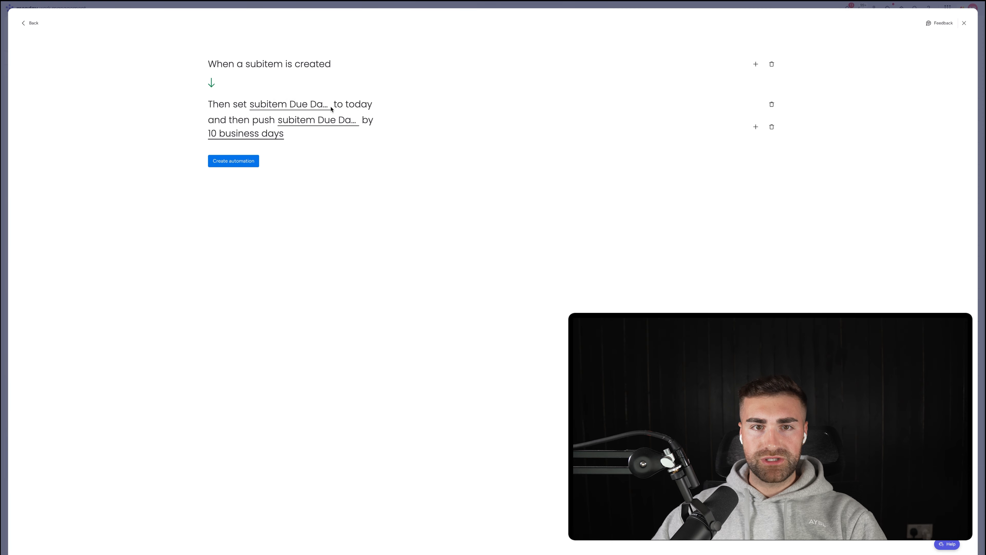
click(237, 134)
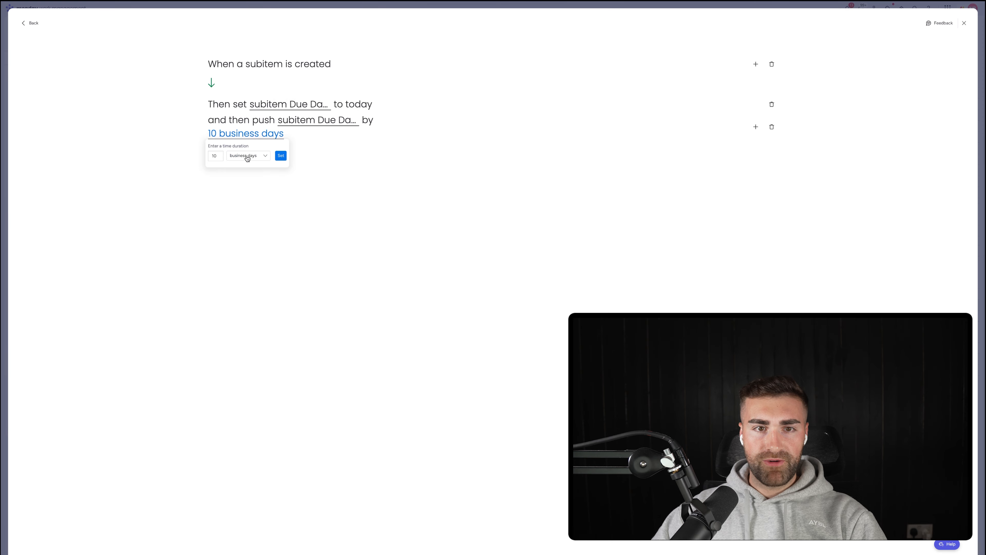
double_click(217, 156)
text(5)
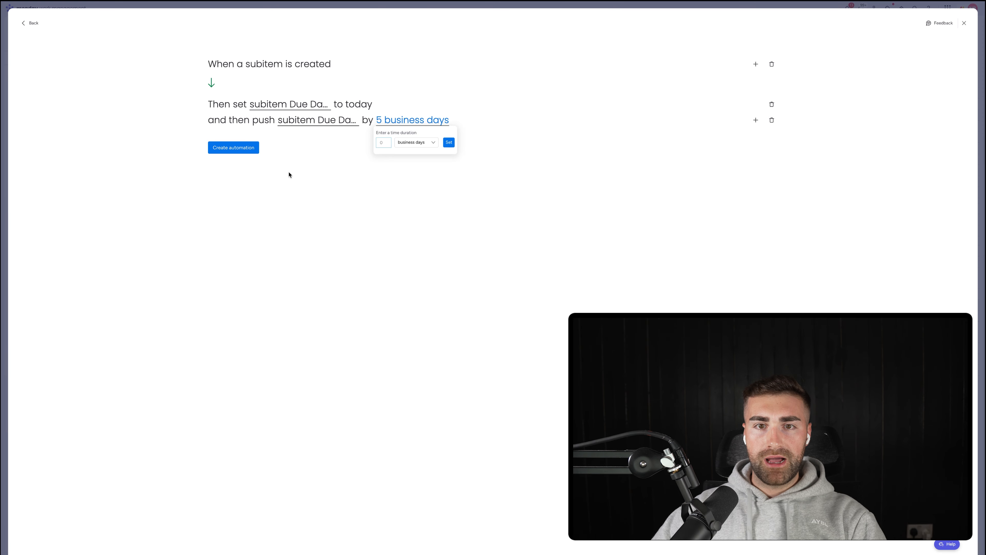
click(448, 143)
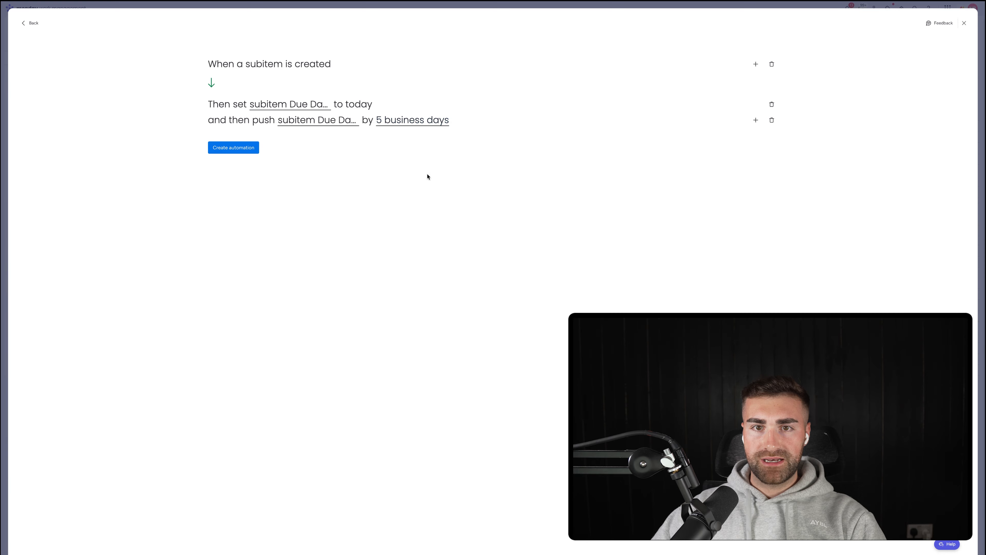
click(235, 147)
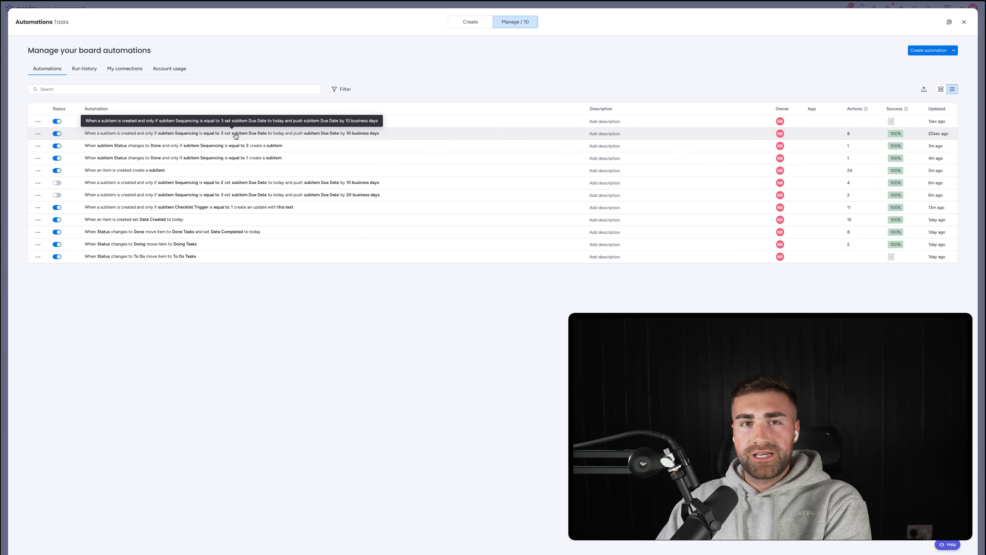
Permanently delete the enabled automation with Sequencing equal to 3 that pushes the subitem Due Date by 10 business days.
click(432, 78)
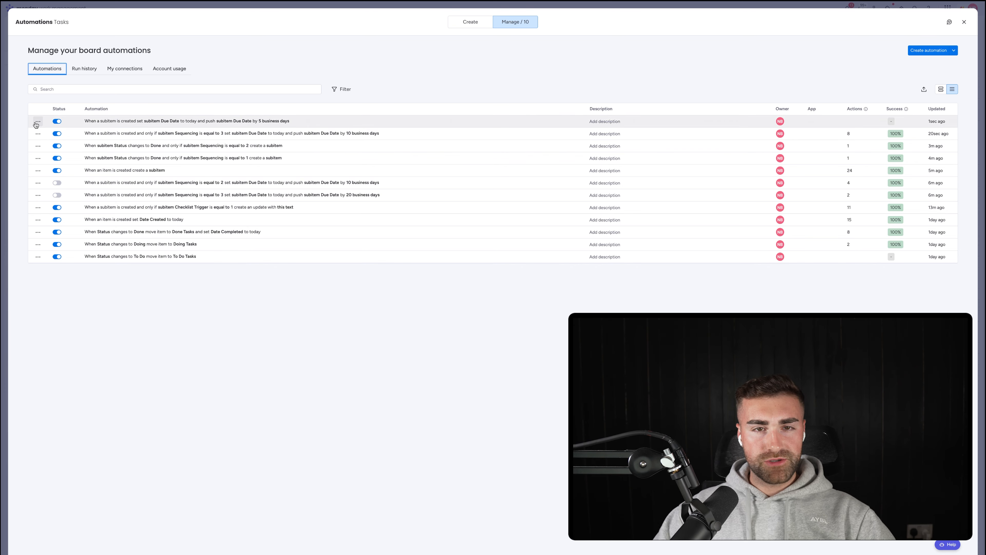
click(38, 135)
click(51, 183)
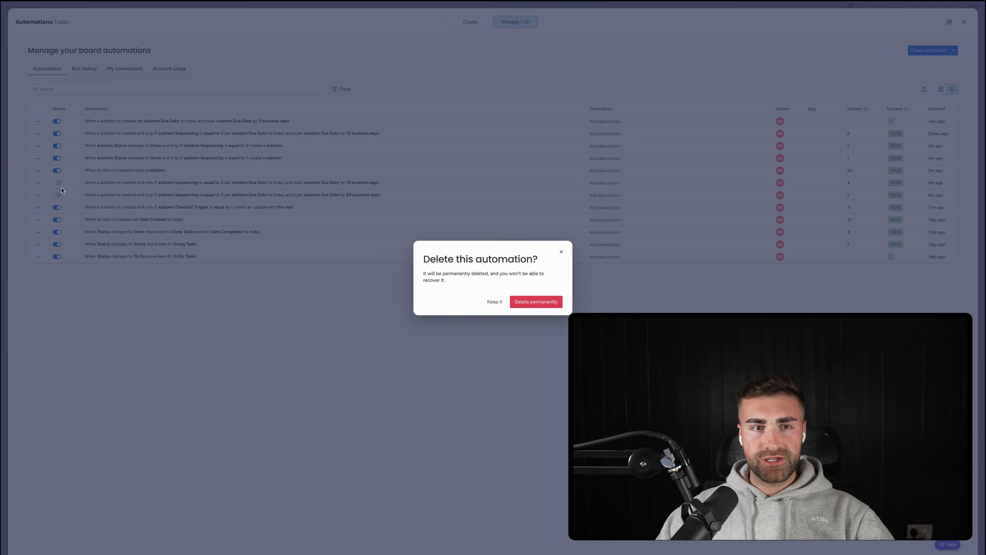
click(537, 301)
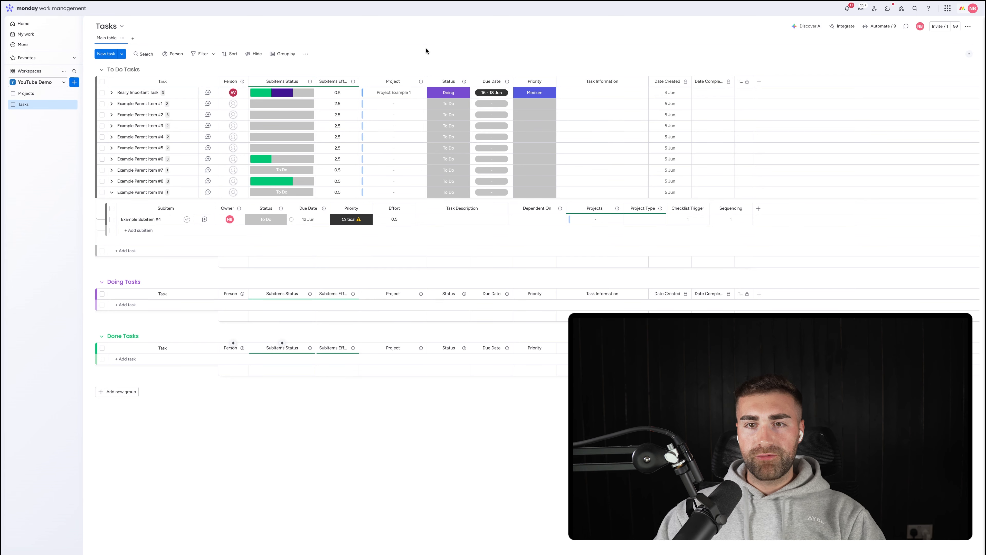
Convert Example Subitem #4 under Example Parent Item #9 to a main Tasks item, accepting the lost board connection and suggested column mapping.
click(111, 220)
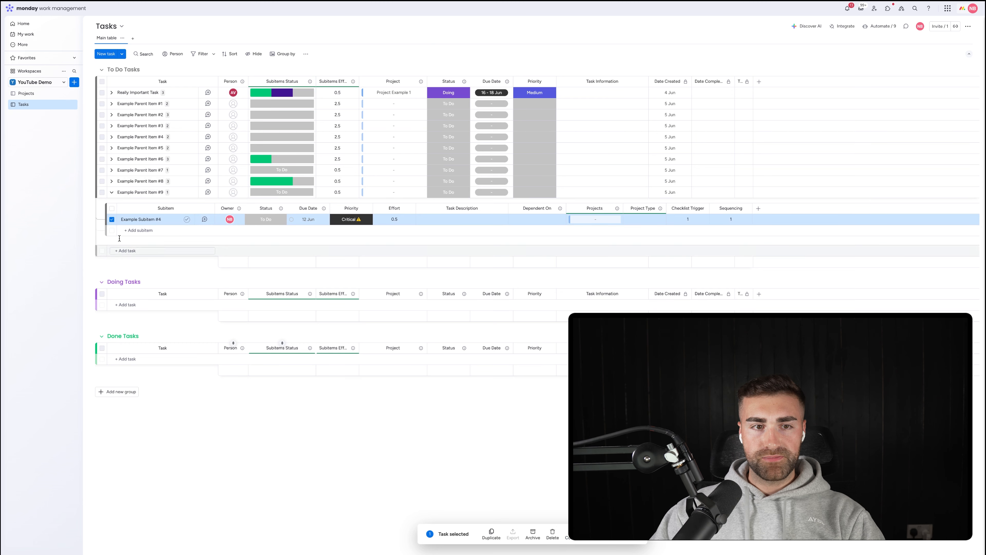
click(112, 220)
click(113, 220)
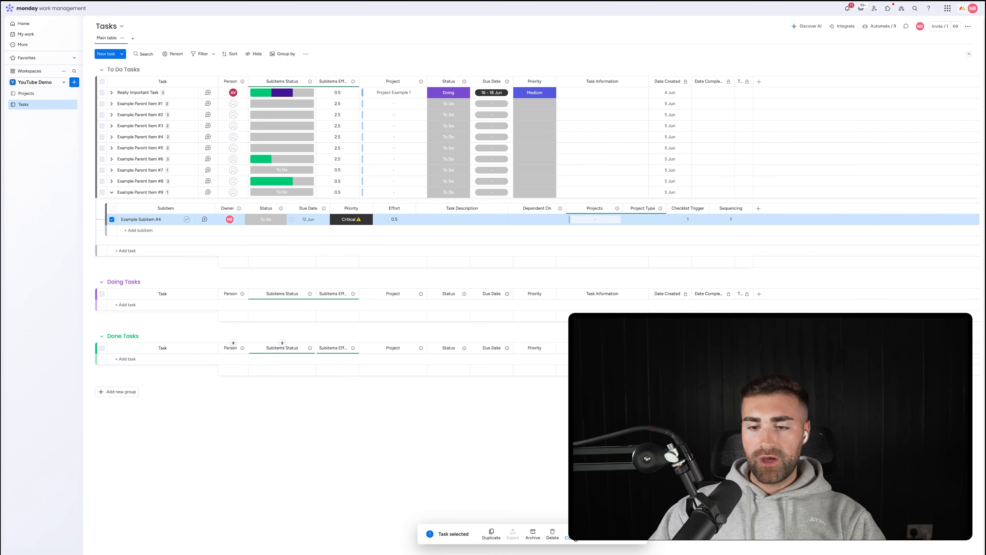
click(573, 538)
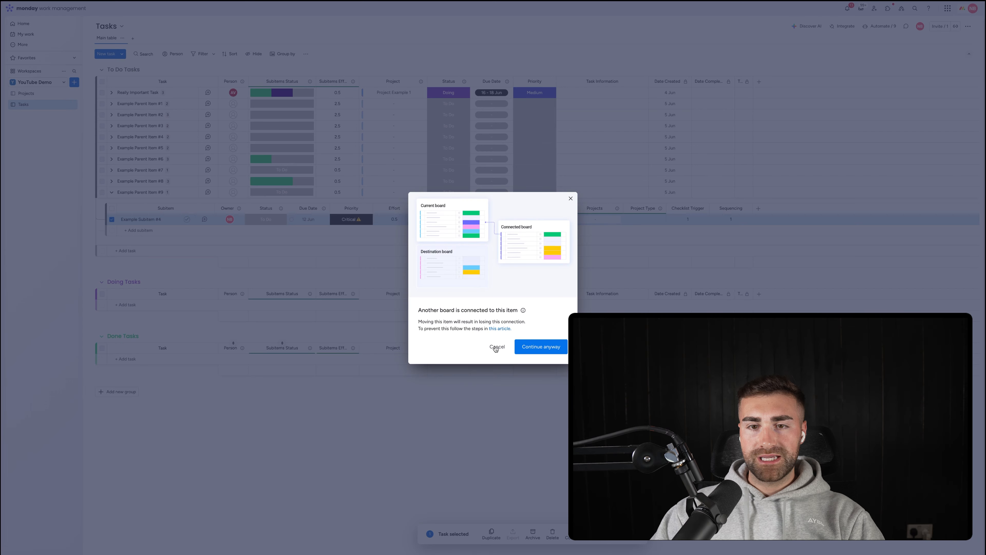
click(540, 346)
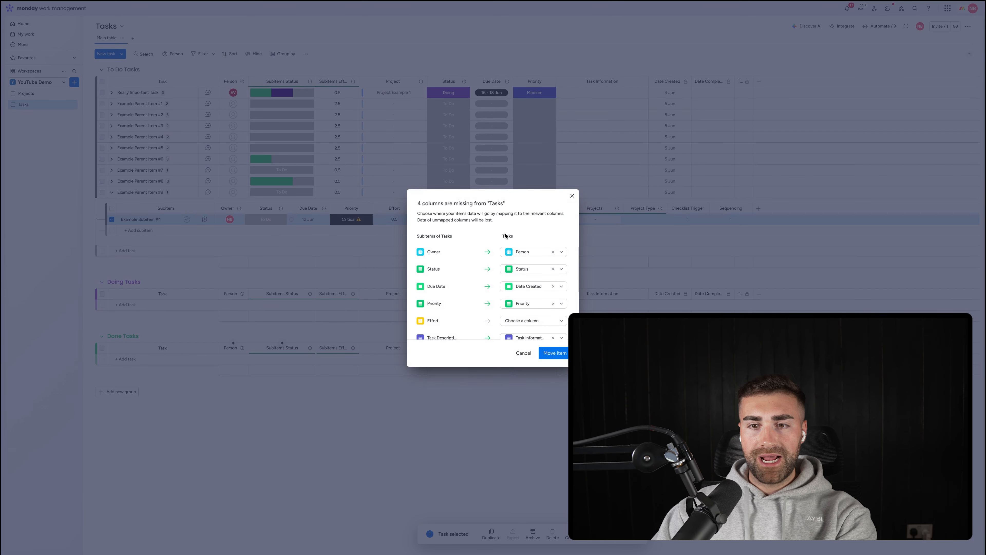
scroll(495, 296, down, 5)
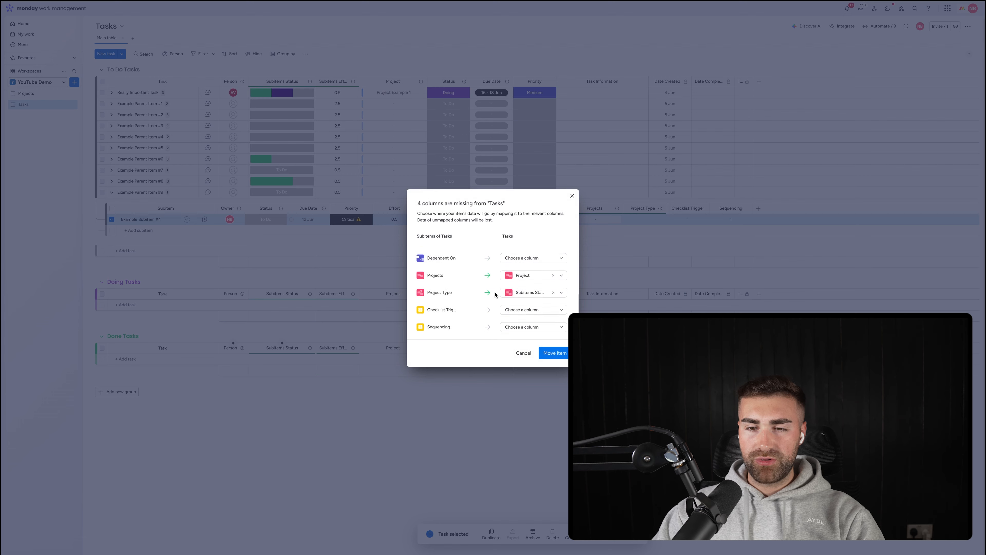
click(553, 352)
click(558, 328)
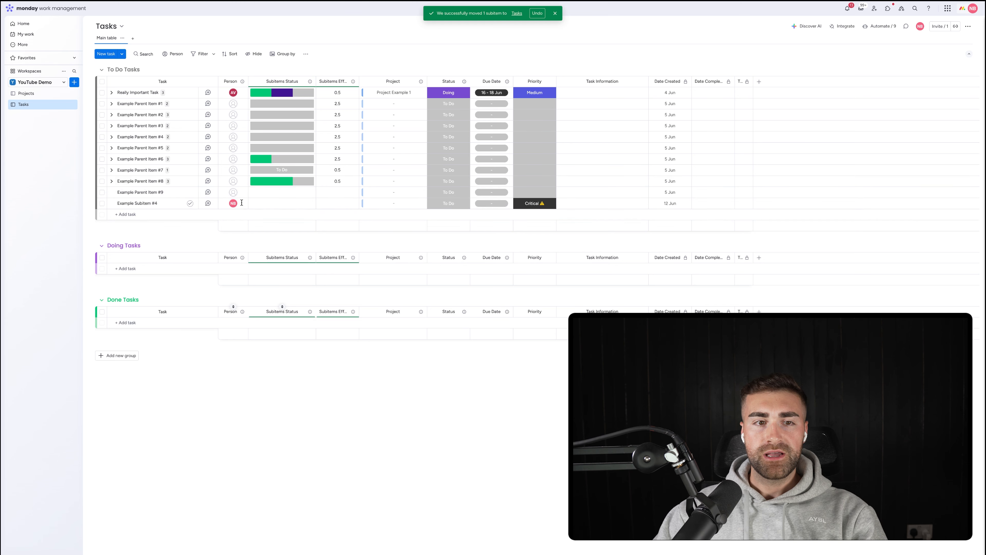
Convert the Example Subitem #4 task back to a subitem of Example Parent Item #9, keeping the suggested column mapping.
click(102, 203)
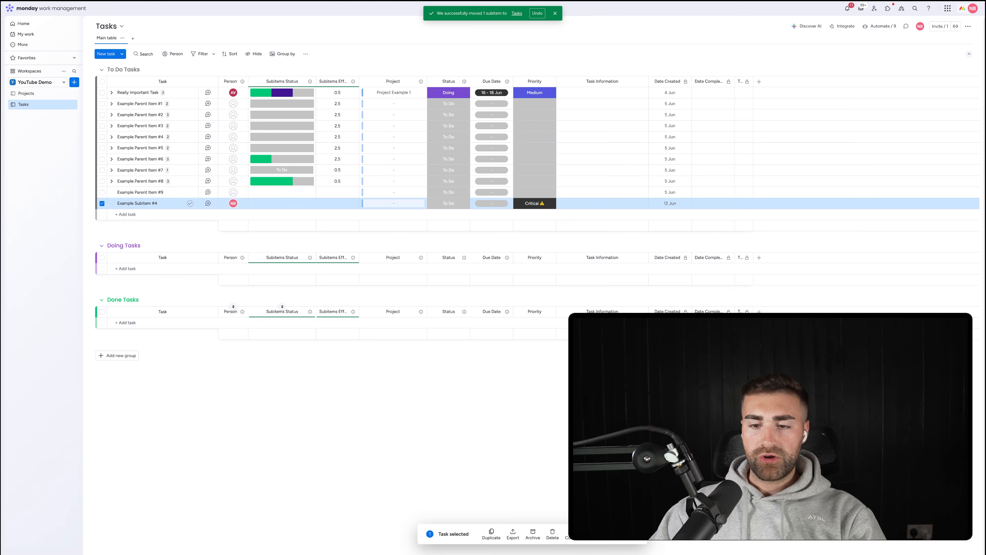
click(572, 534)
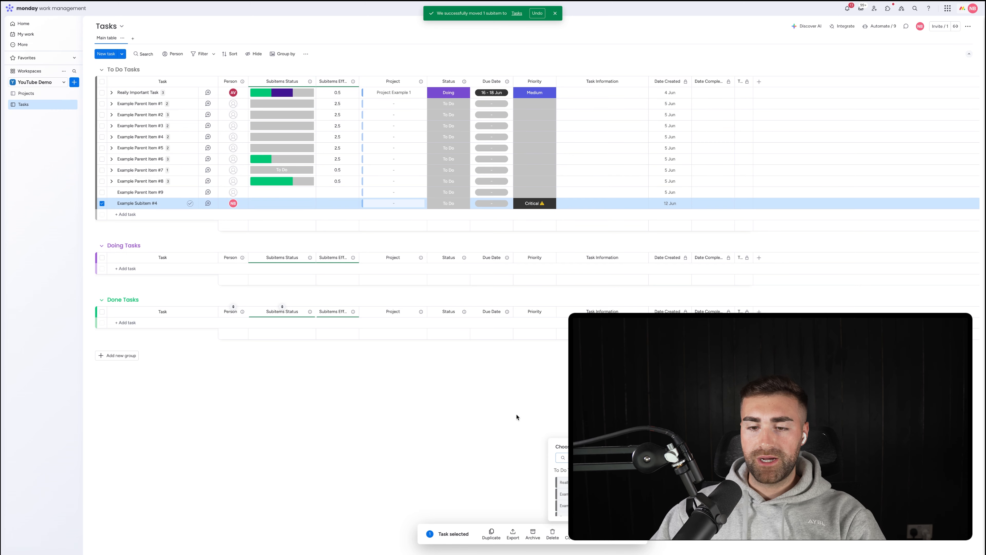
scroll(594, 486, down, 2)
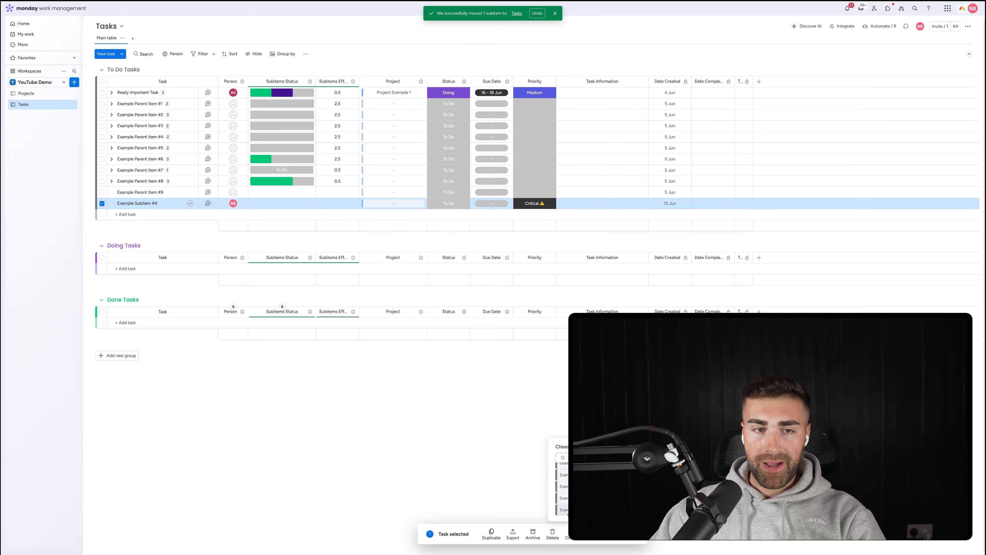
click(594, 510)
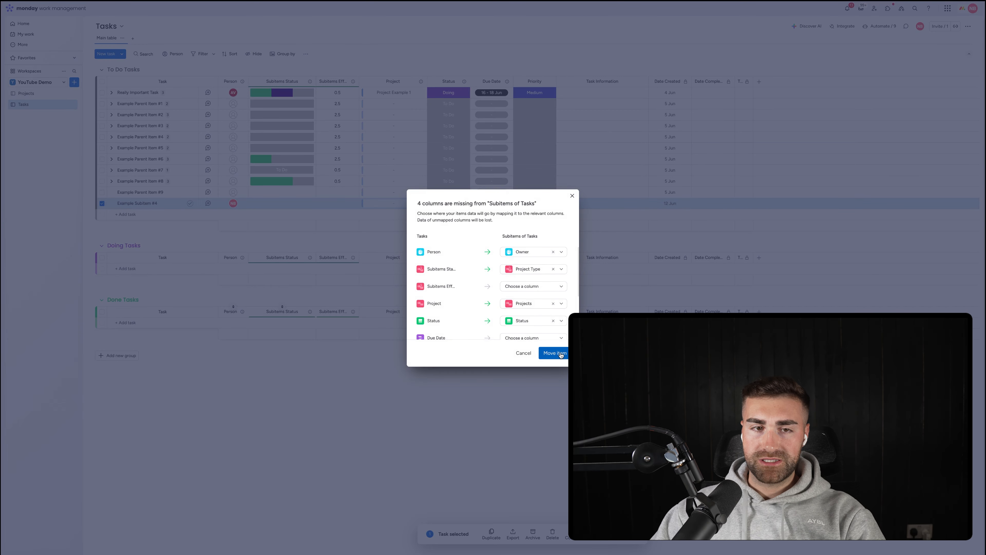
click(560, 352)
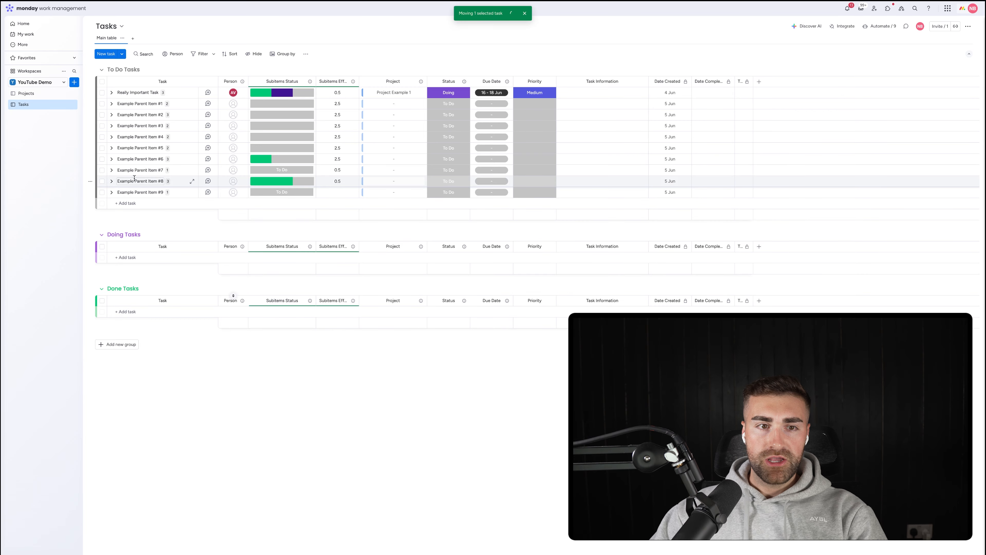
Search the automation templates for "subitem" and open the one that changes an item's status when all its subitems share a status.
click(111, 191)
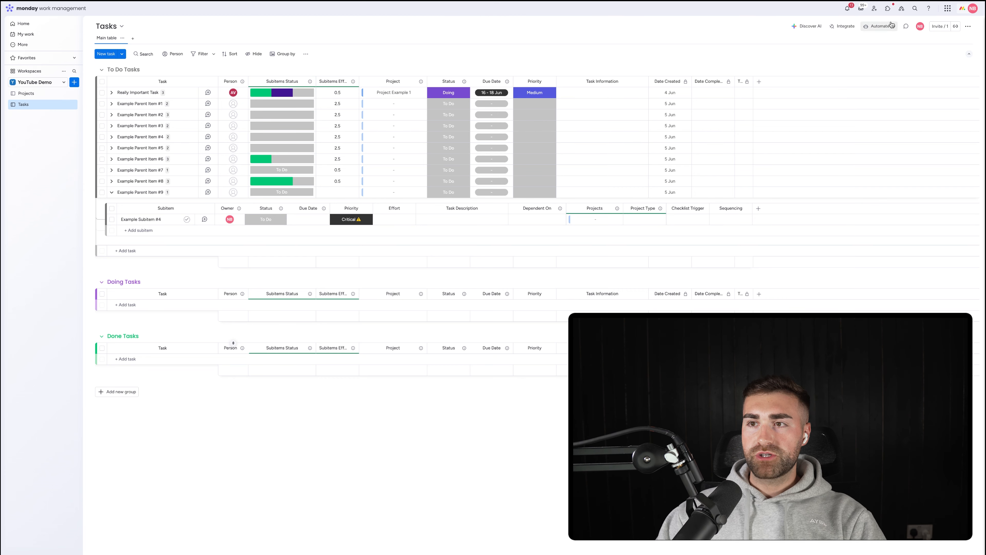
click(881, 26)
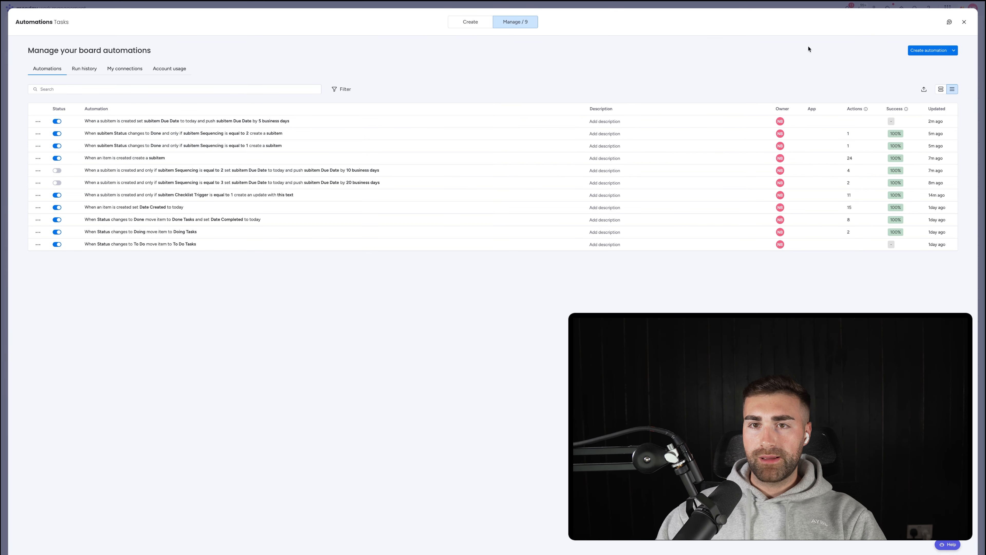
click(470, 26)
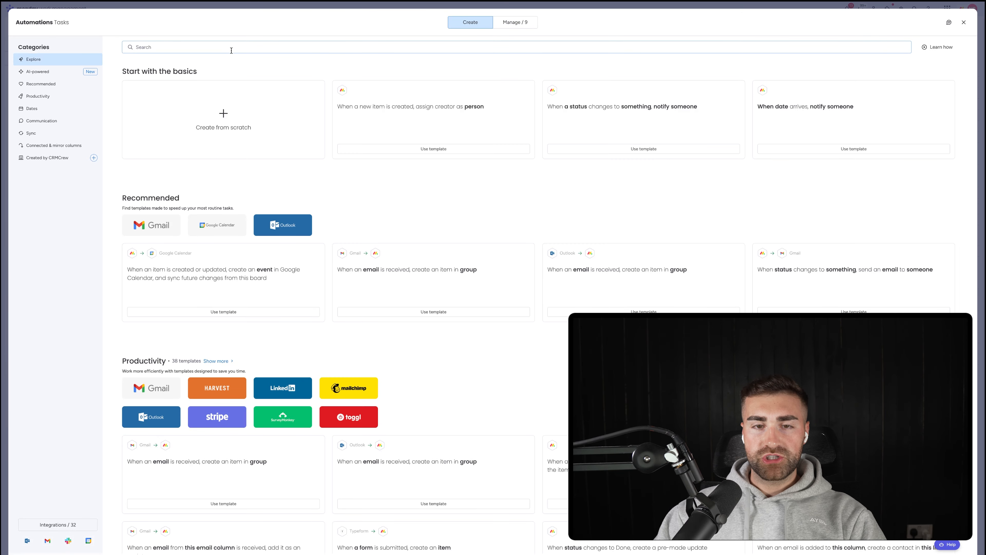
text(subitem)
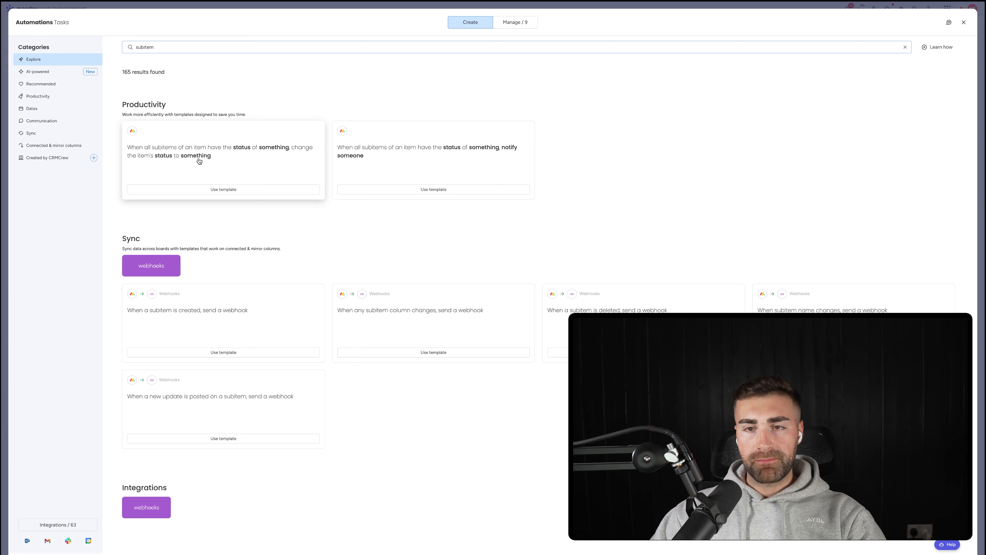
click(199, 161)
Create the automation so that when all subitems have the subitem Status of Done, the item's Status changes to Done.
click(452, 293)
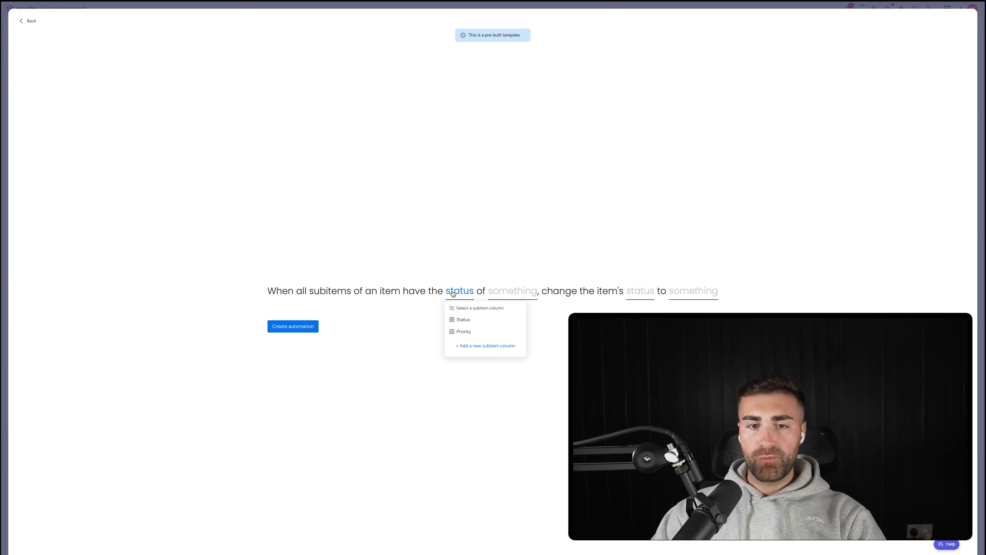
click(459, 322)
click(521, 297)
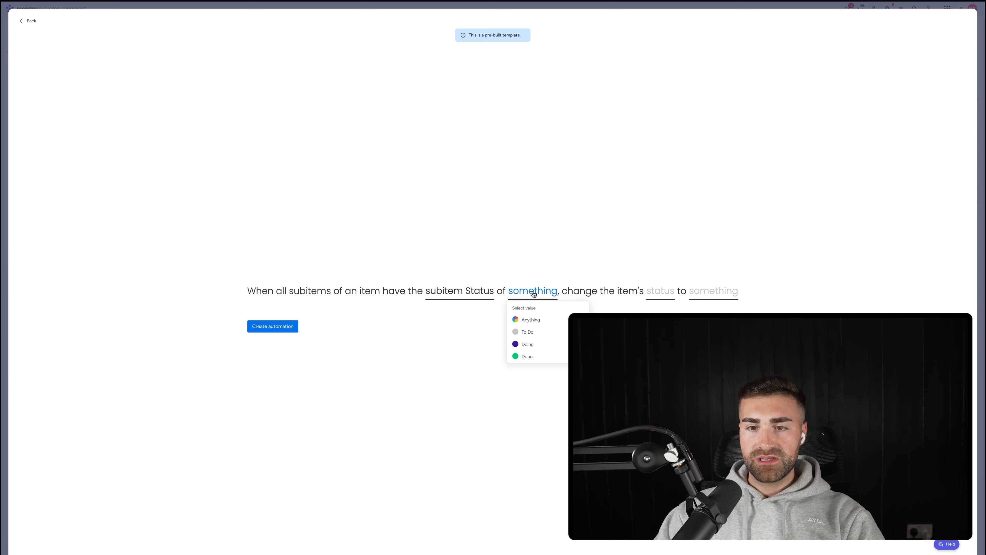
click(536, 357)
click(647, 294)
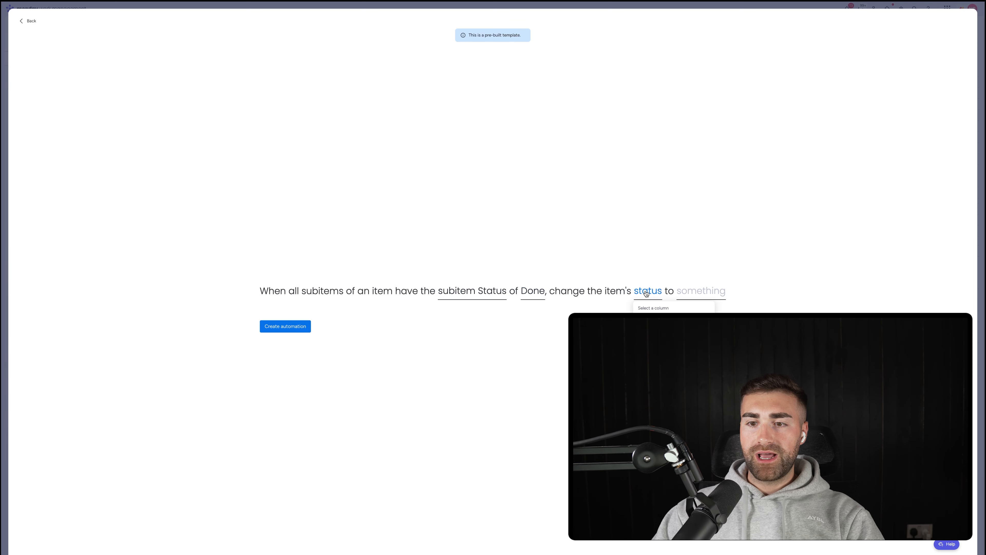
click(652, 322)
click(694, 296)
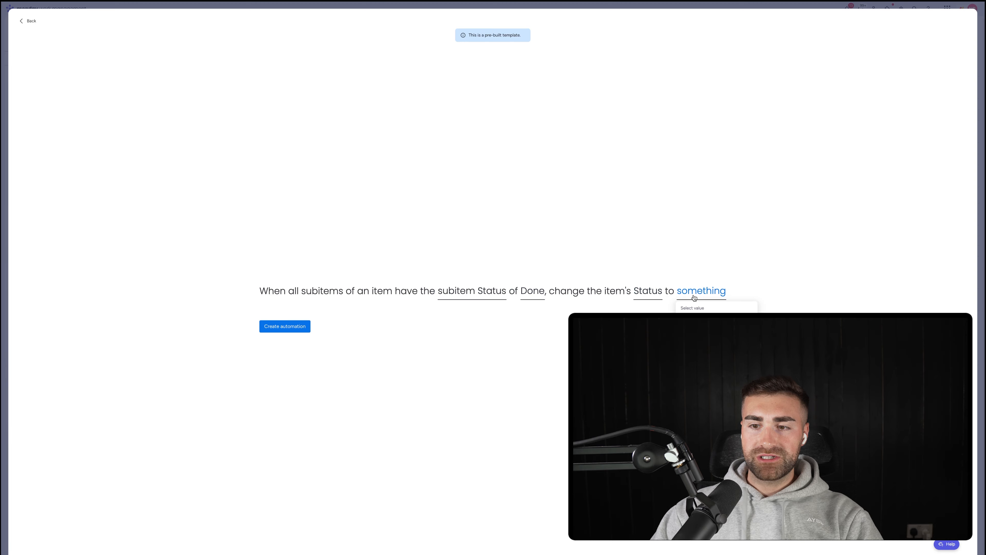
click(695, 338)
click(317, 328)
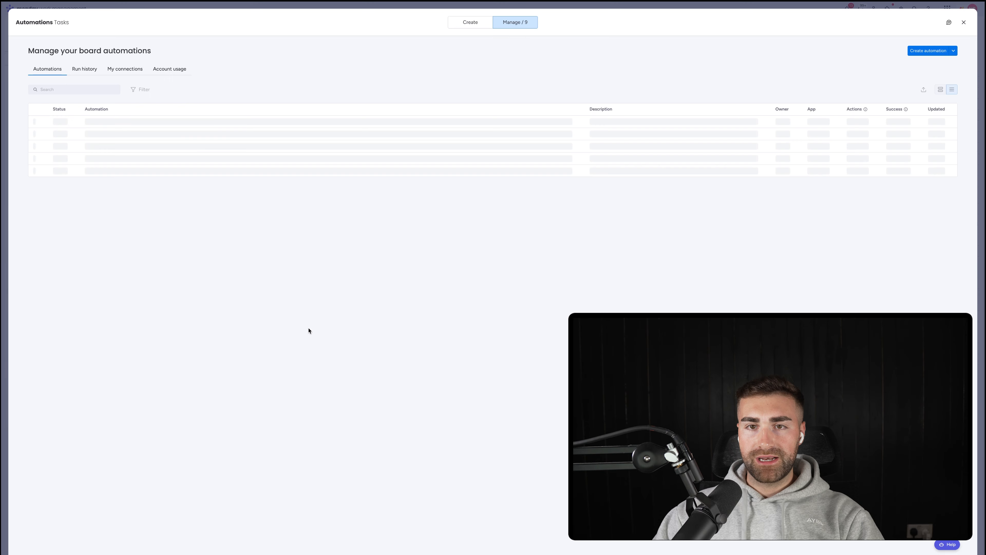
key(Escape)
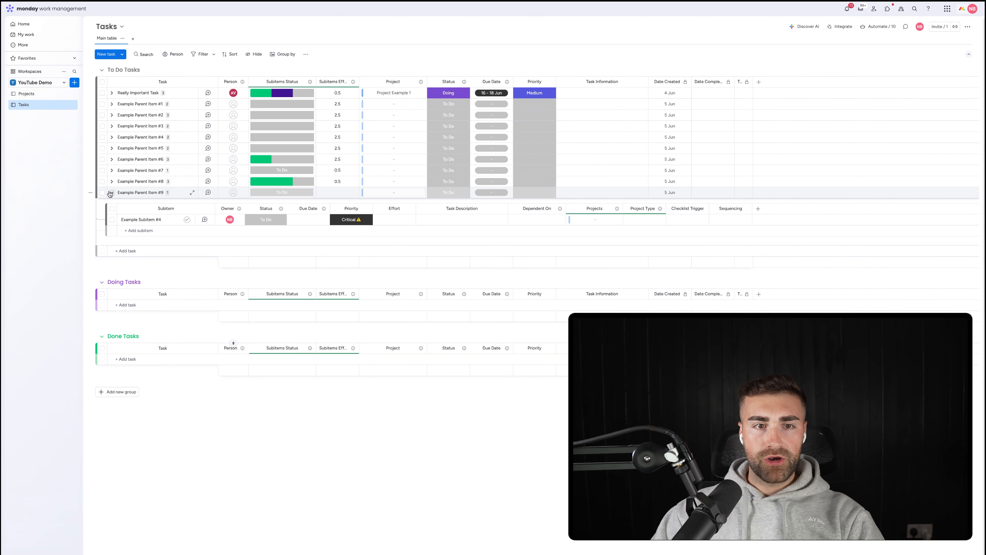
Move the Status column directly after Person and set Example Subitem #6 under Example Parent Item #8 to Done.
click(111, 181)
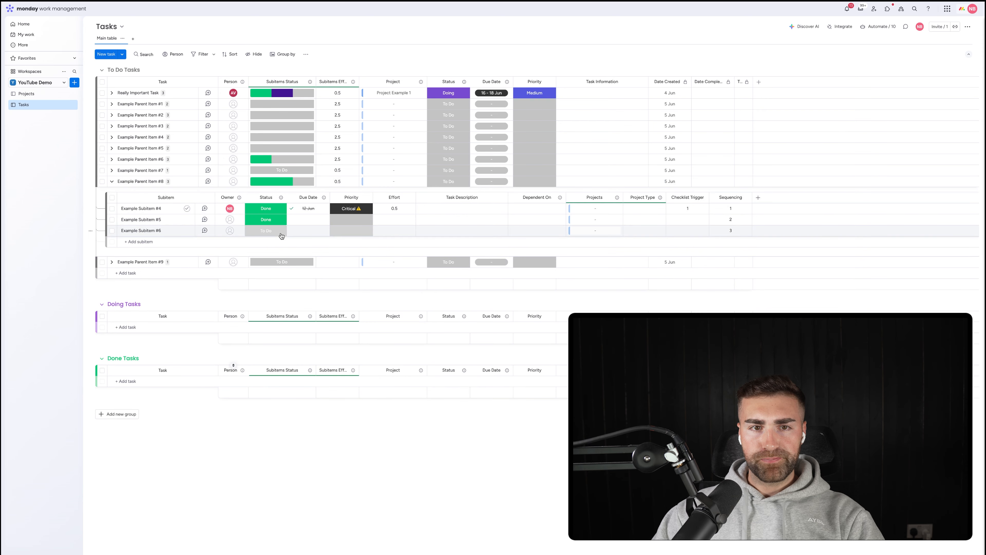
drag(446, 83, 270, 88)
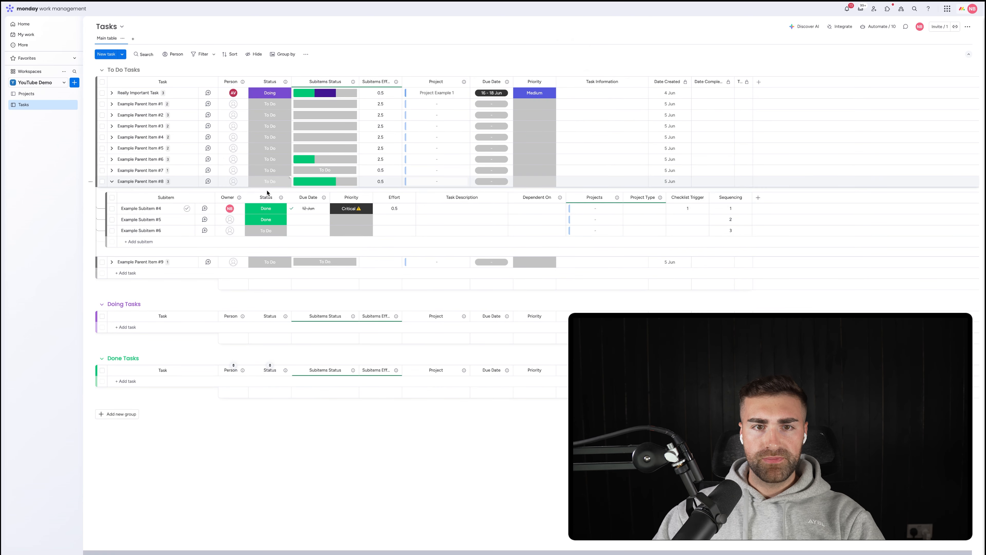
click(268, 231)
click(266, 275)
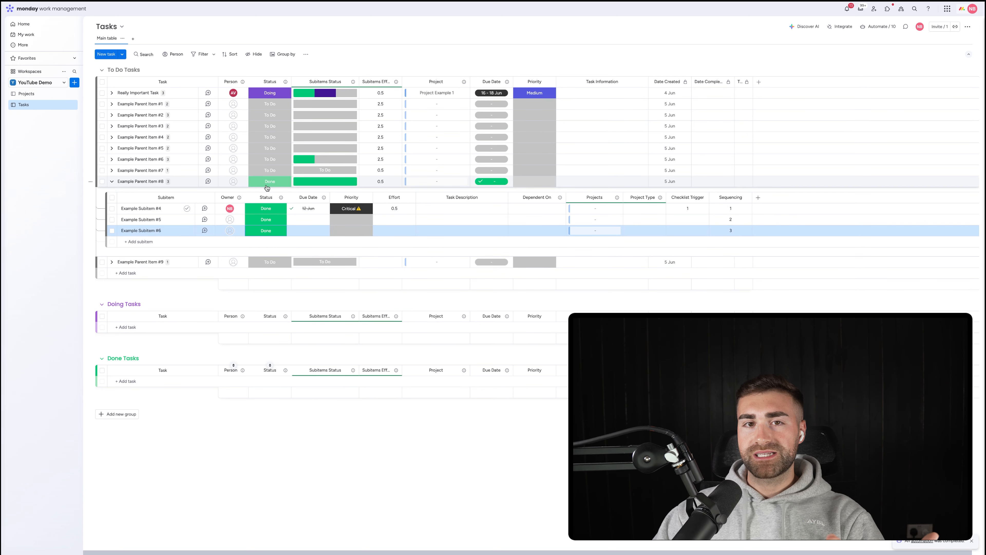
Search the automation templates for "subitem" and review the Productivity and Sync templates.
click(870, 33)
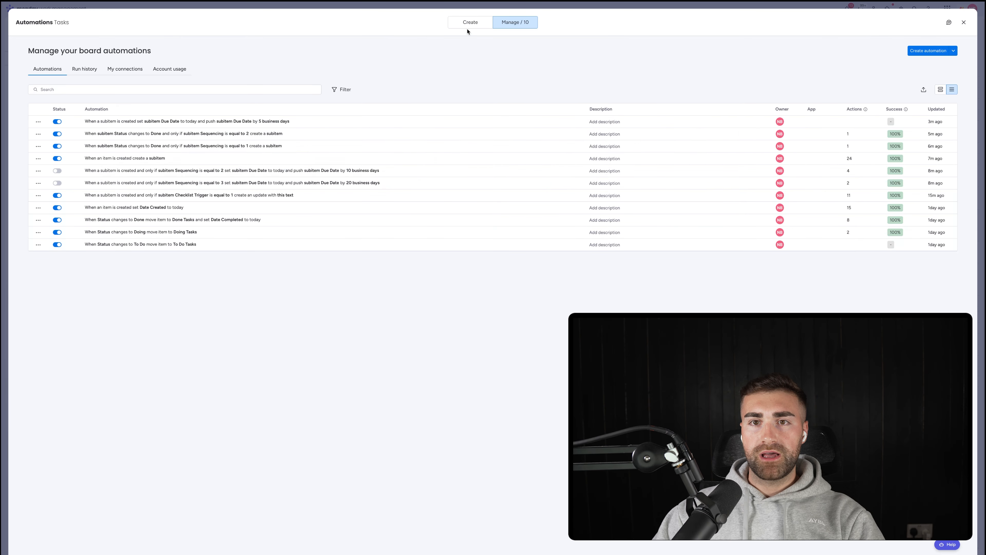
click(462, 22)
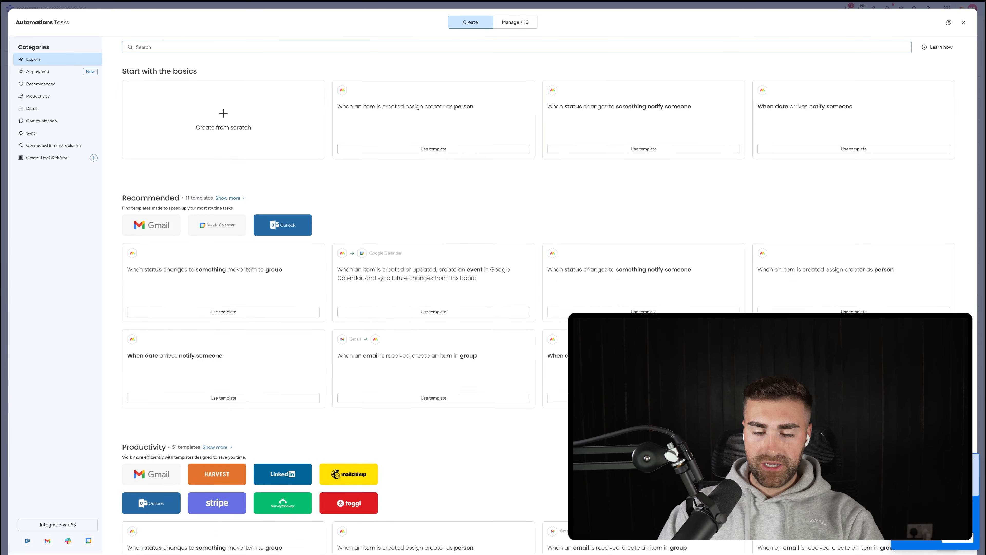
text(subitem)
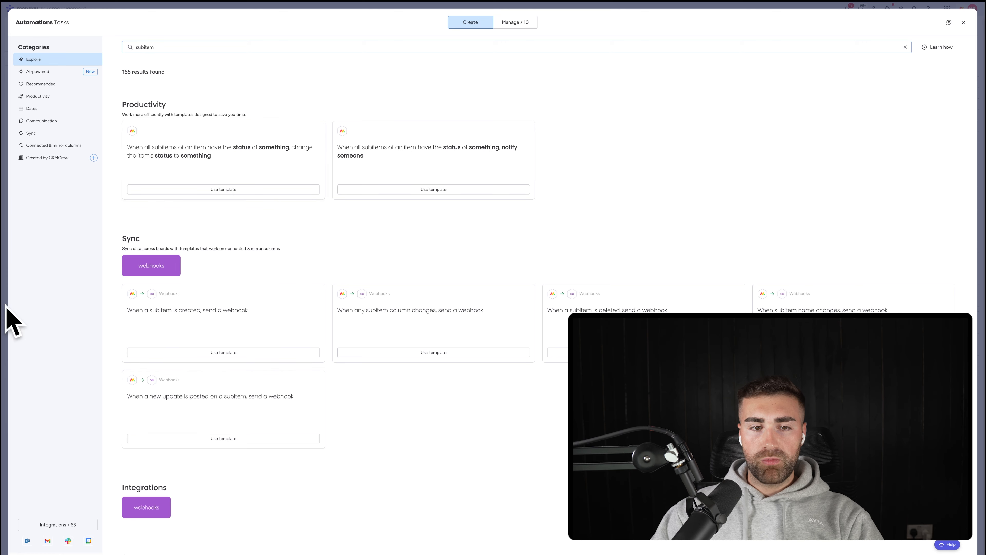
scroll(288, 410, down, 2)
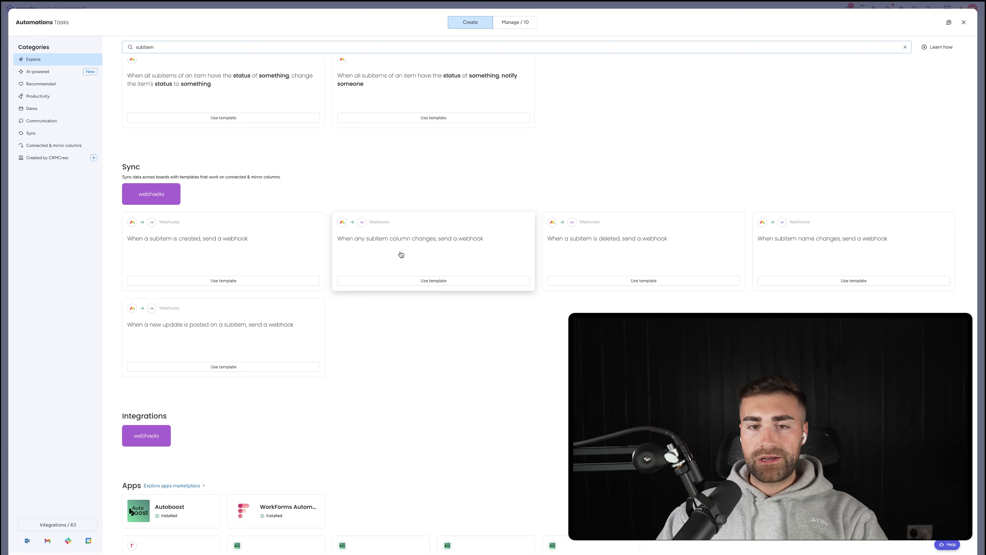
click(964, 22)
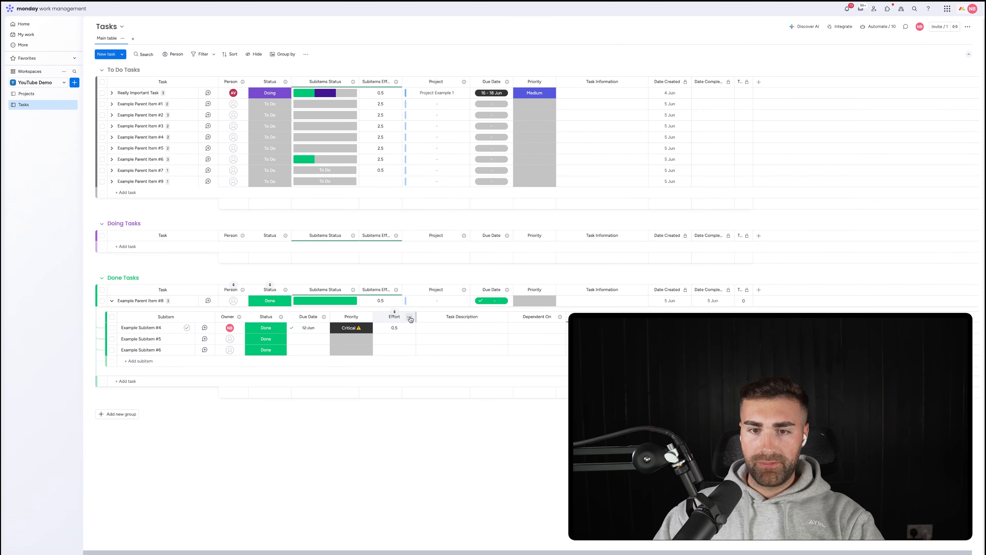
View the column options of the subitem Effort column under Example Parent Item #8.
click(409, 317)
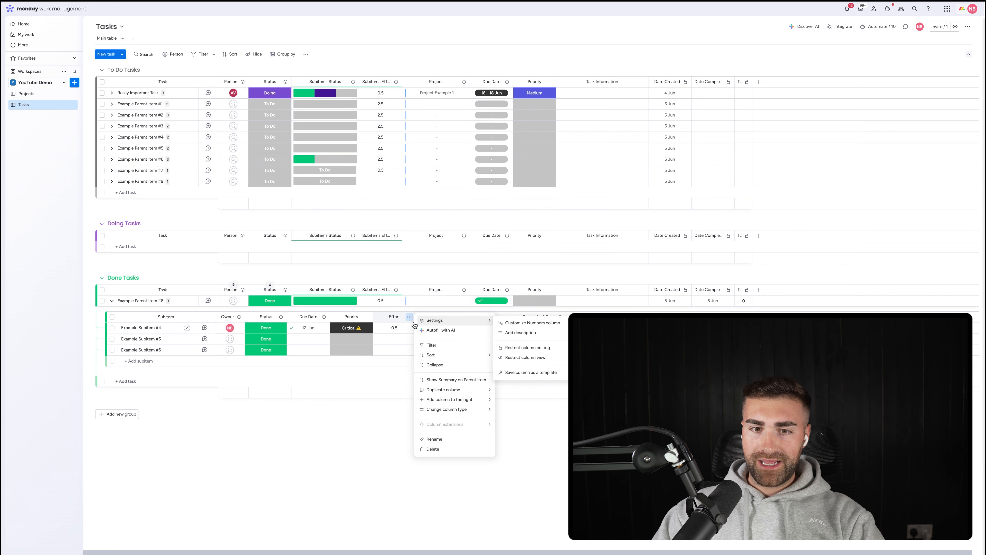
click(410, 317)
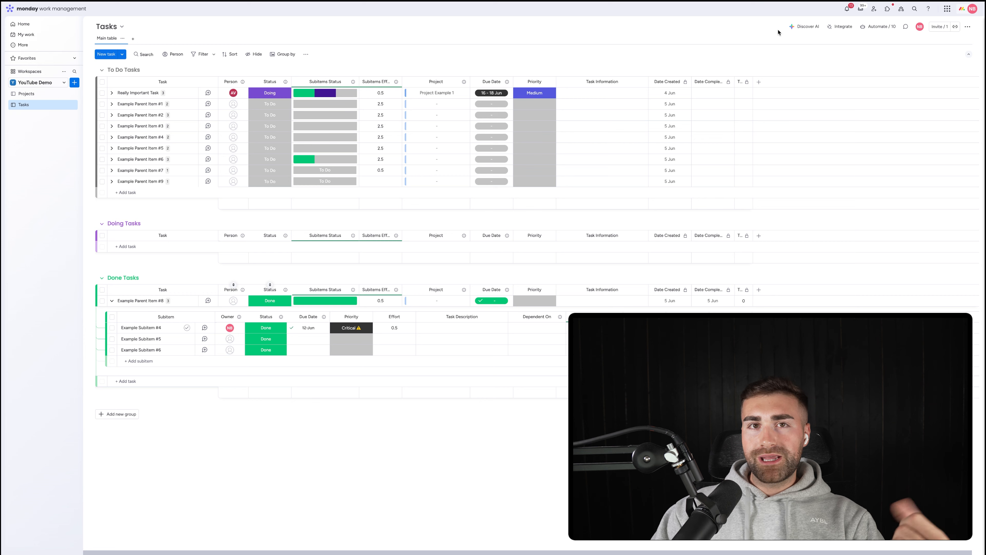
Search the automation templates for "subitem" again and examine the Apps and Marketplace apps that offer additional subitem automations.
click(868, 26)
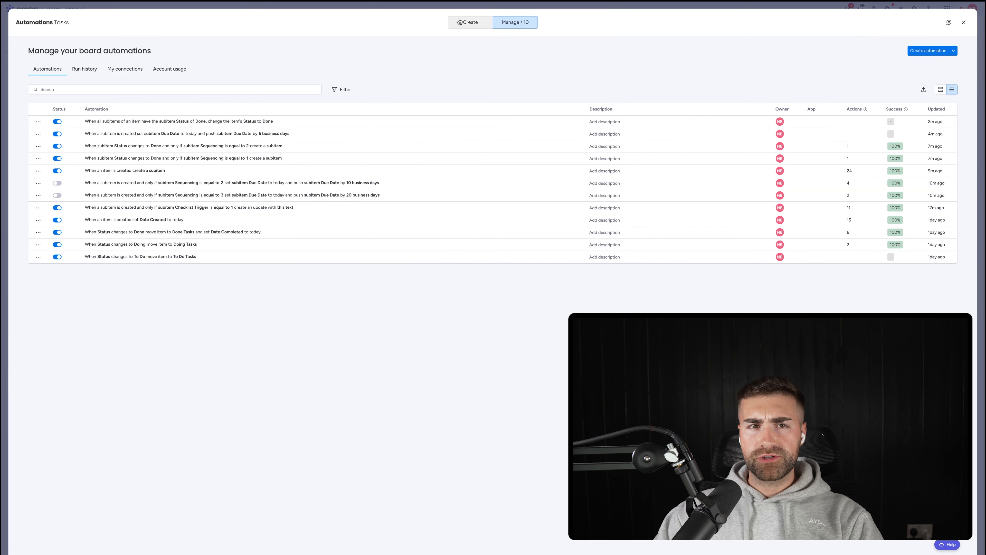
click(468, 22)
click(185, 47)
text(subitem)
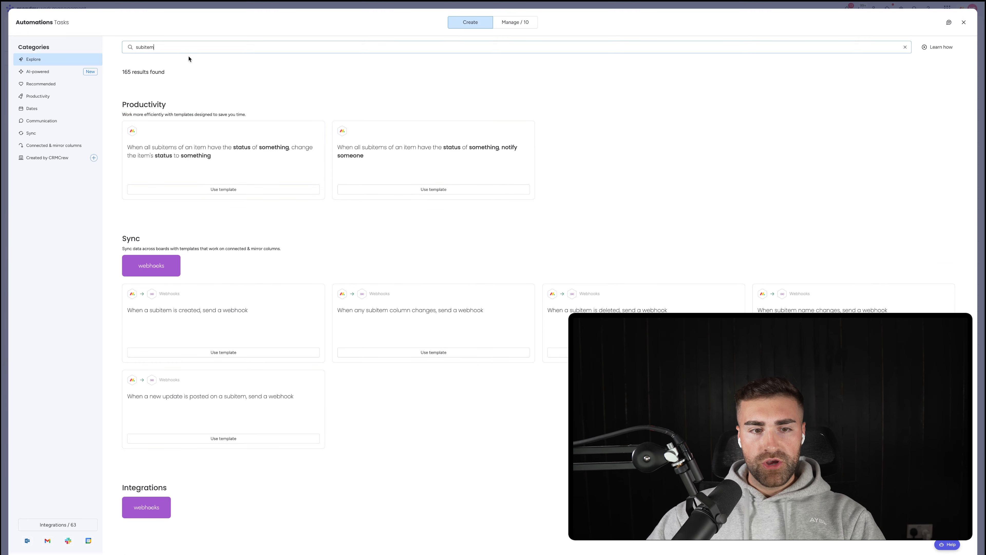
scroll(312, 259, down, 8)
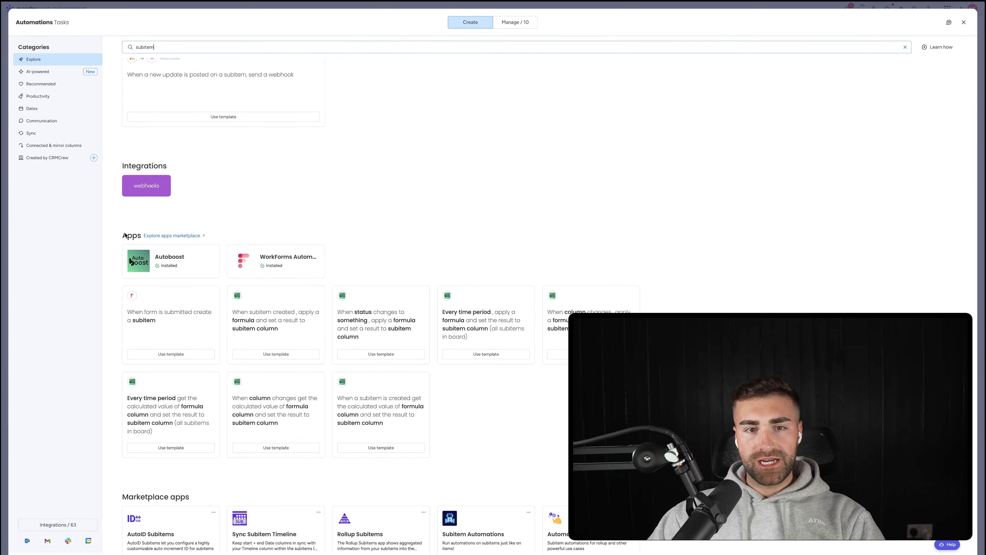
scroll(349, 249, down, 2)
scroll(379, 229, down, 4)
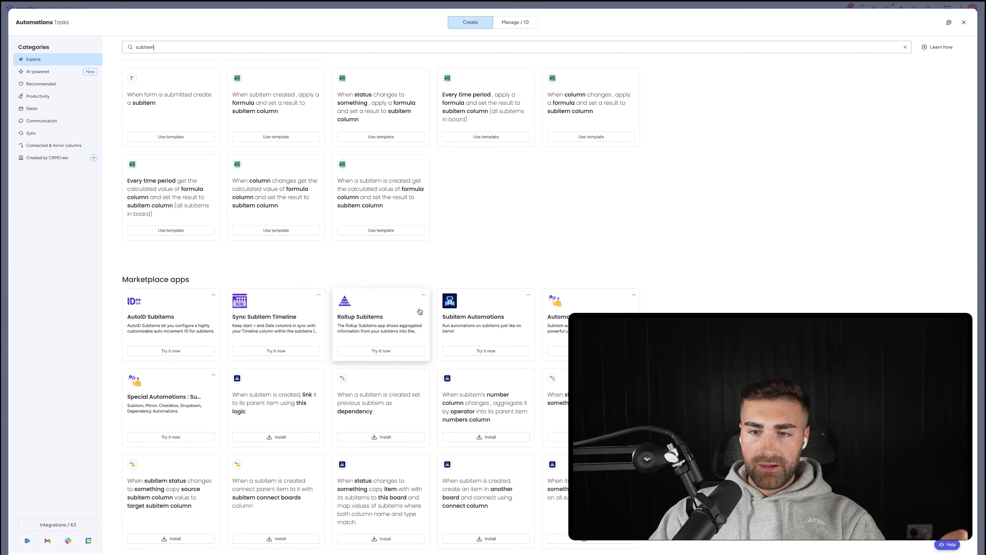
scroll(379, 311, down, 1)
scroll(378, 323, down, 4)
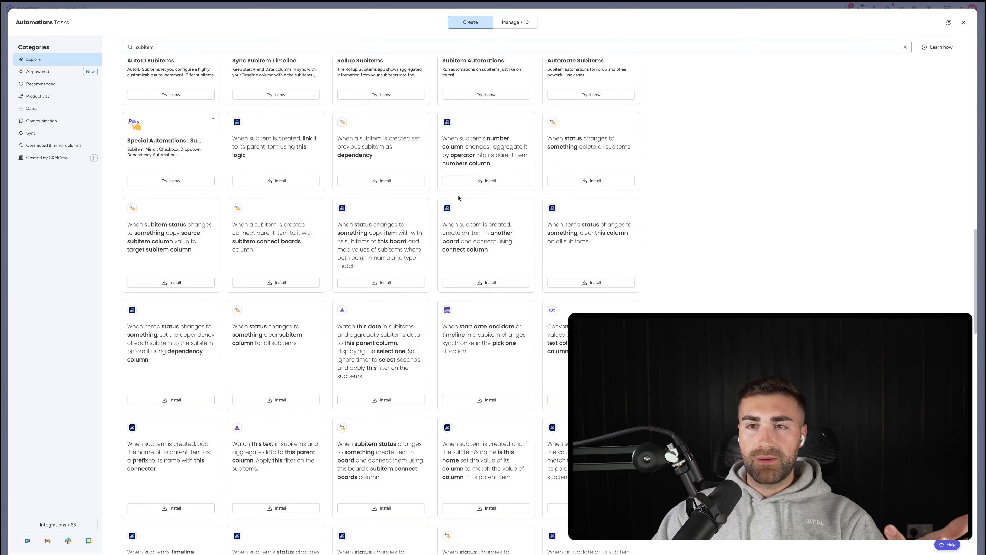
scroll(469, 191, up, 1)
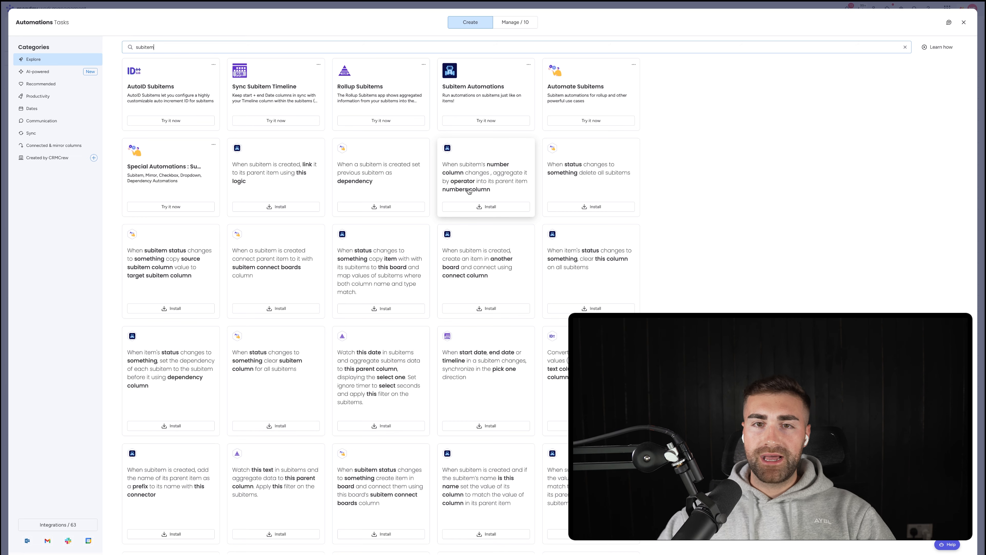
scroll(468, 190, up, 3)
scroll(469, 190, up, 2)
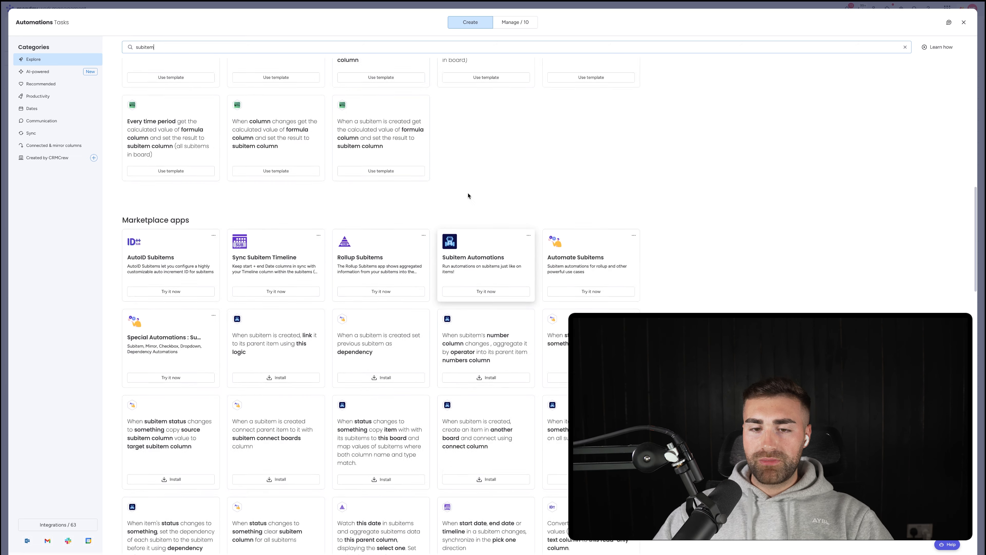
scroll(469, 190, down, 5)
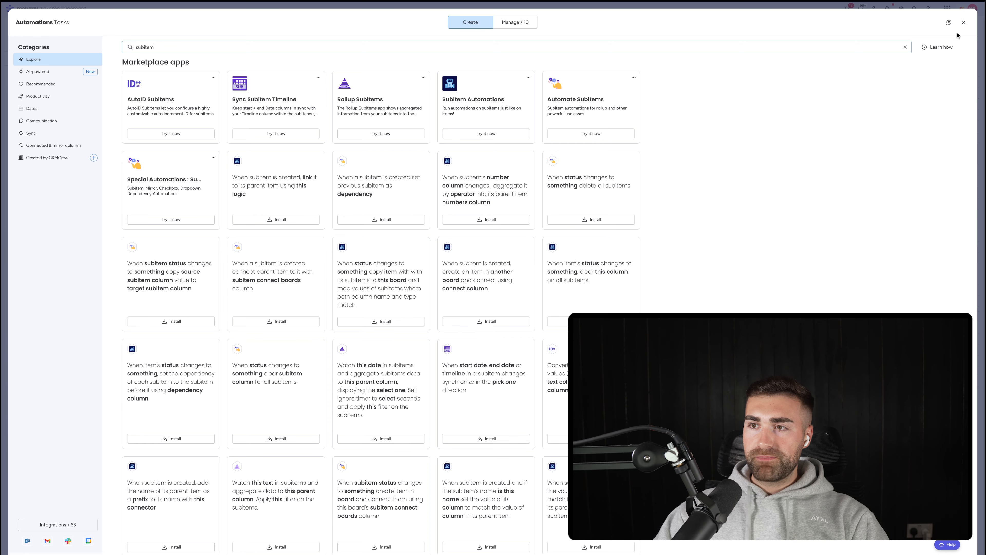
click(963, 23)
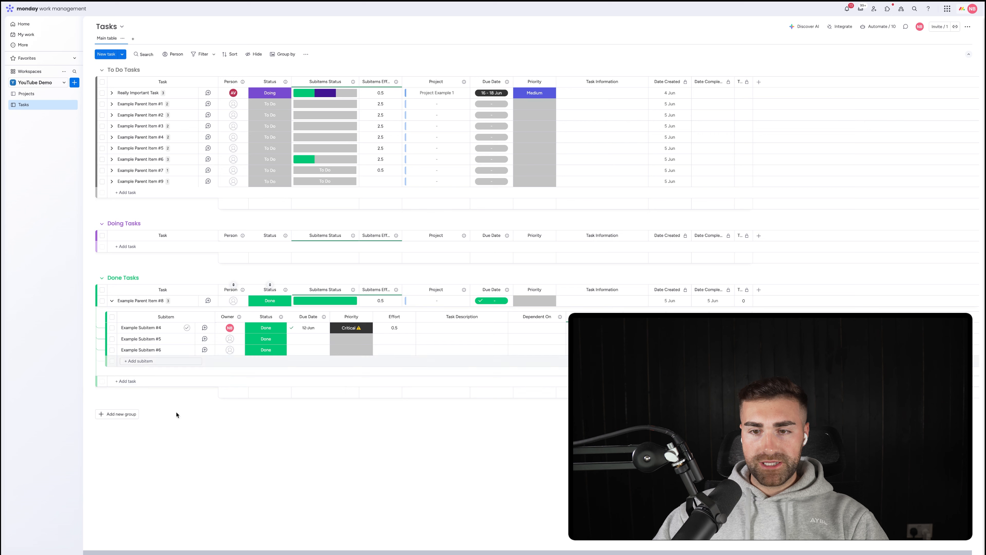